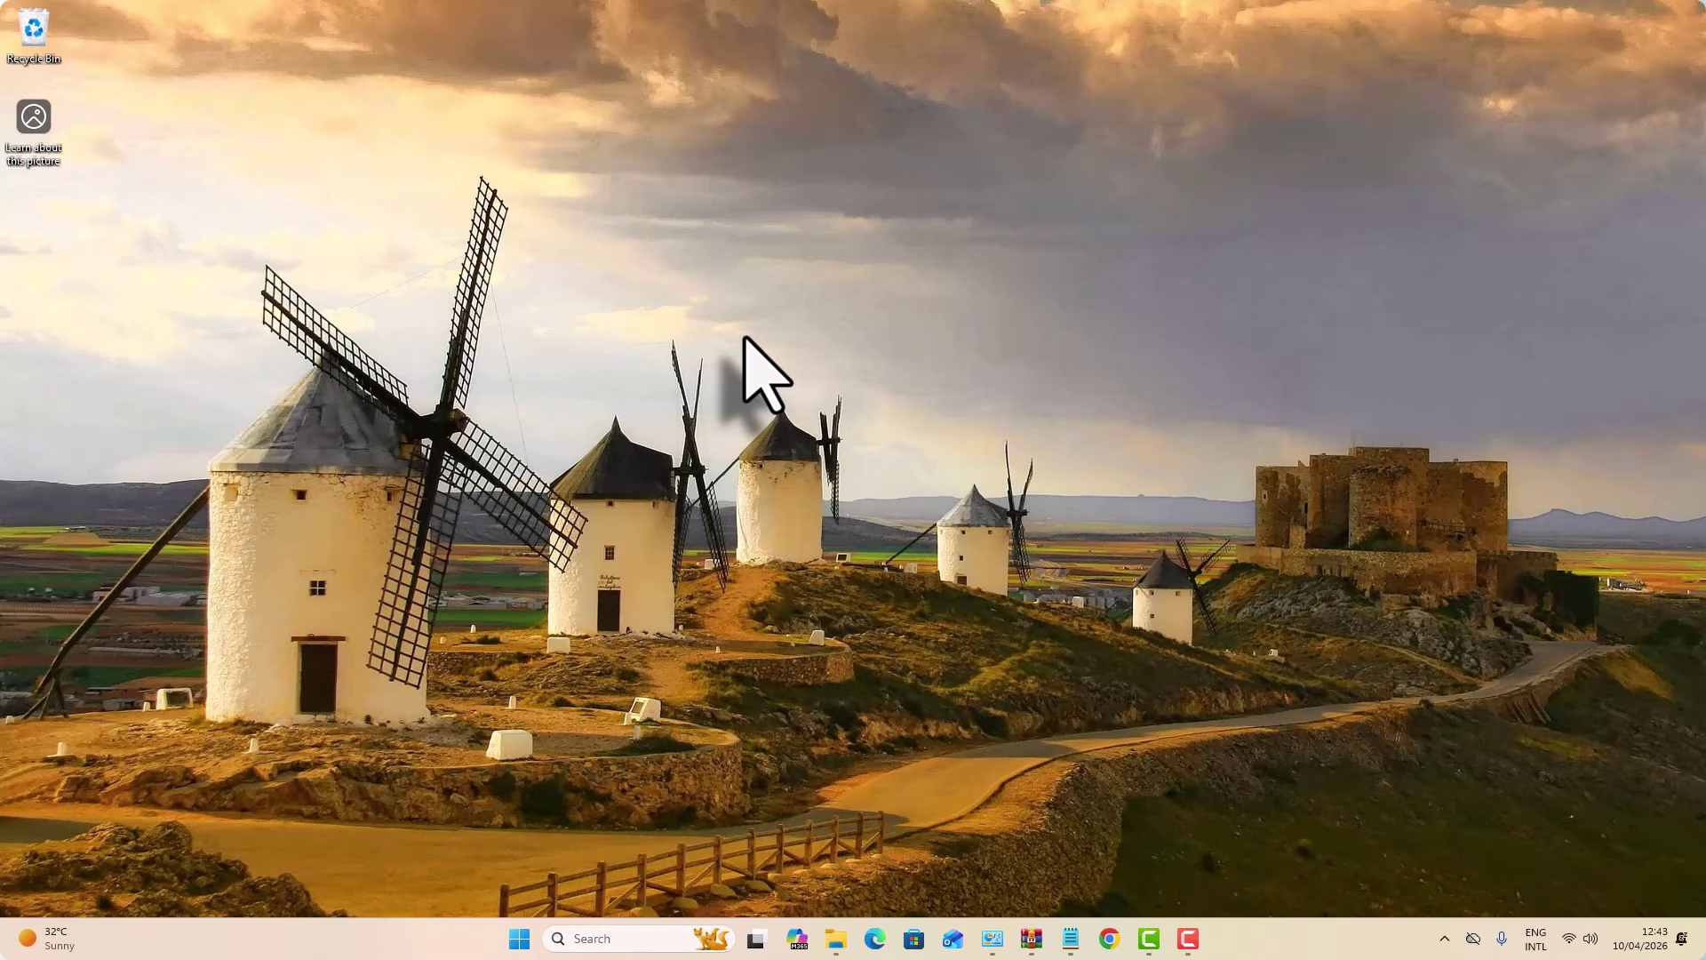
Step: Open Chrome, search Google for "office customization tool" and open the Office Customization Tool page of the Microsoft 365 Apps admin center
{"action": "left_click", "coordinate": [1109, 938]}
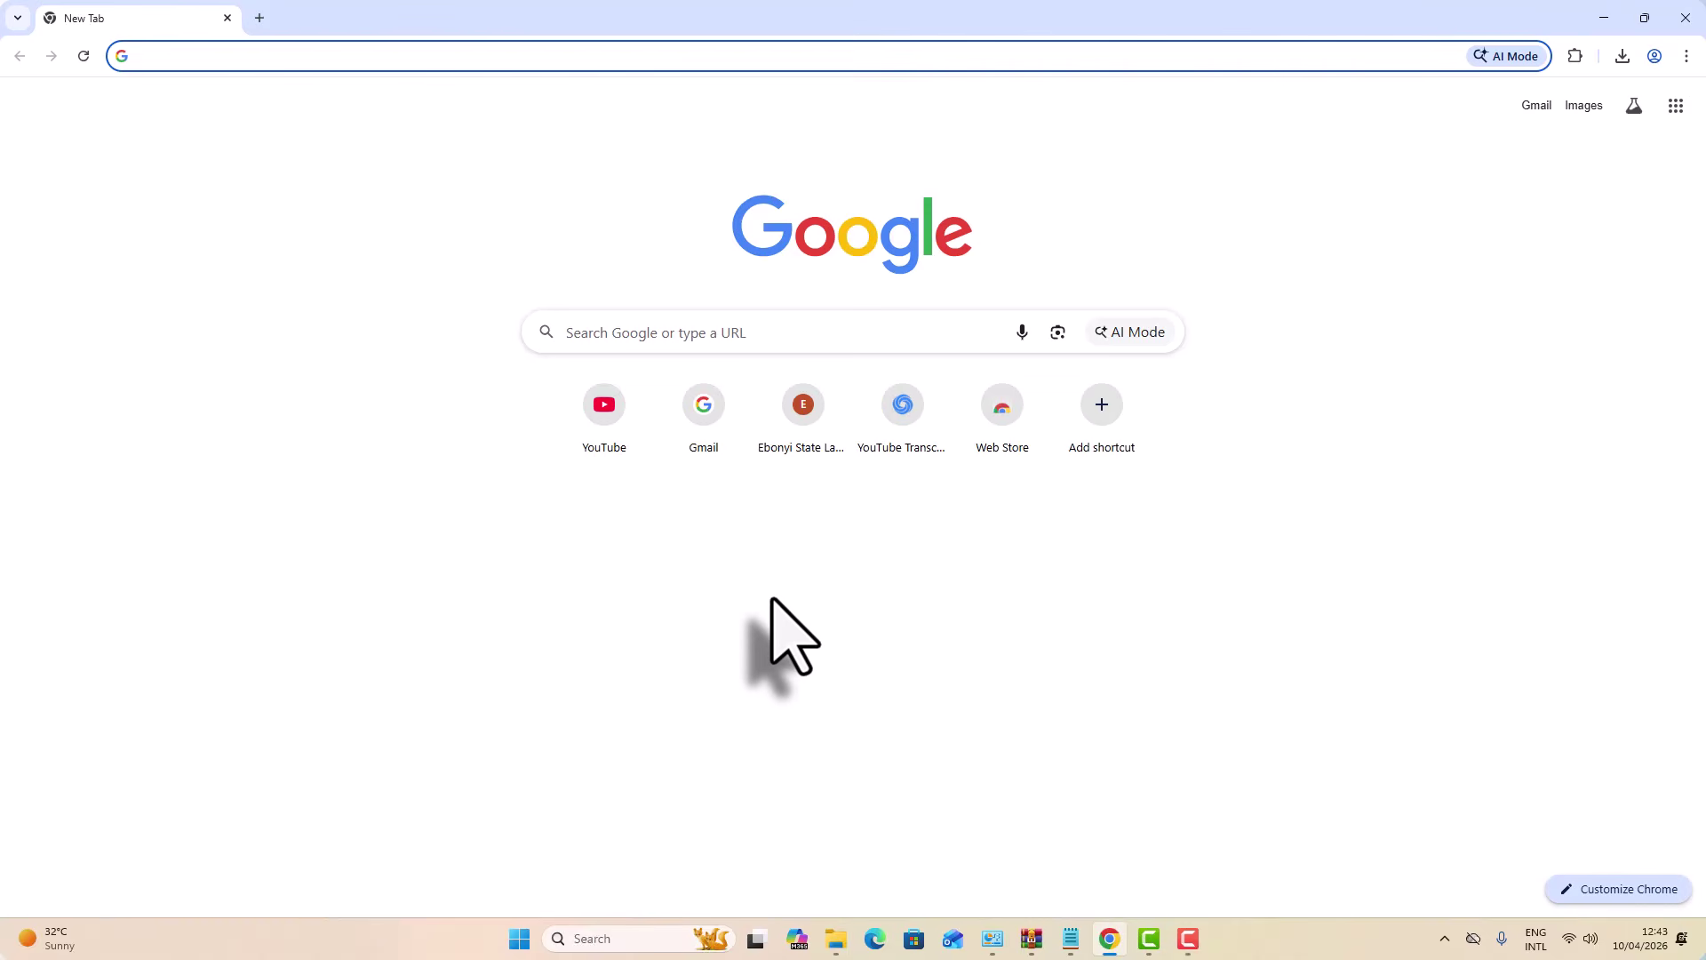
{"action": "type", "text": "office "}
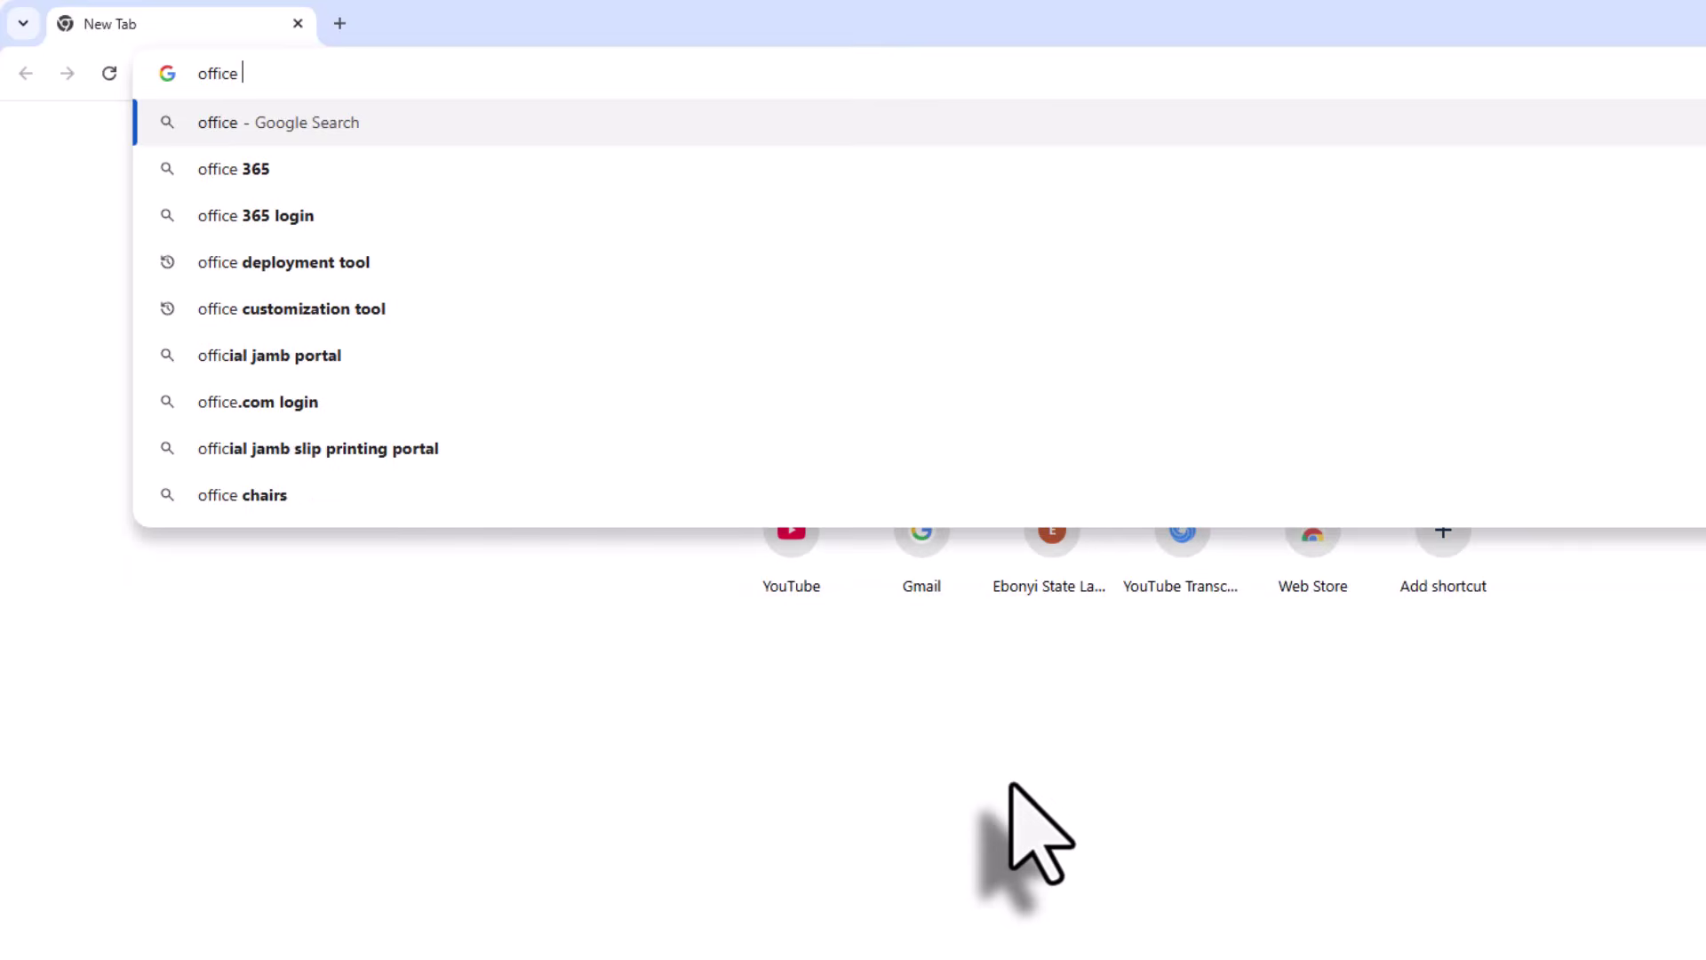
{"action": "type", "text": "custo"}
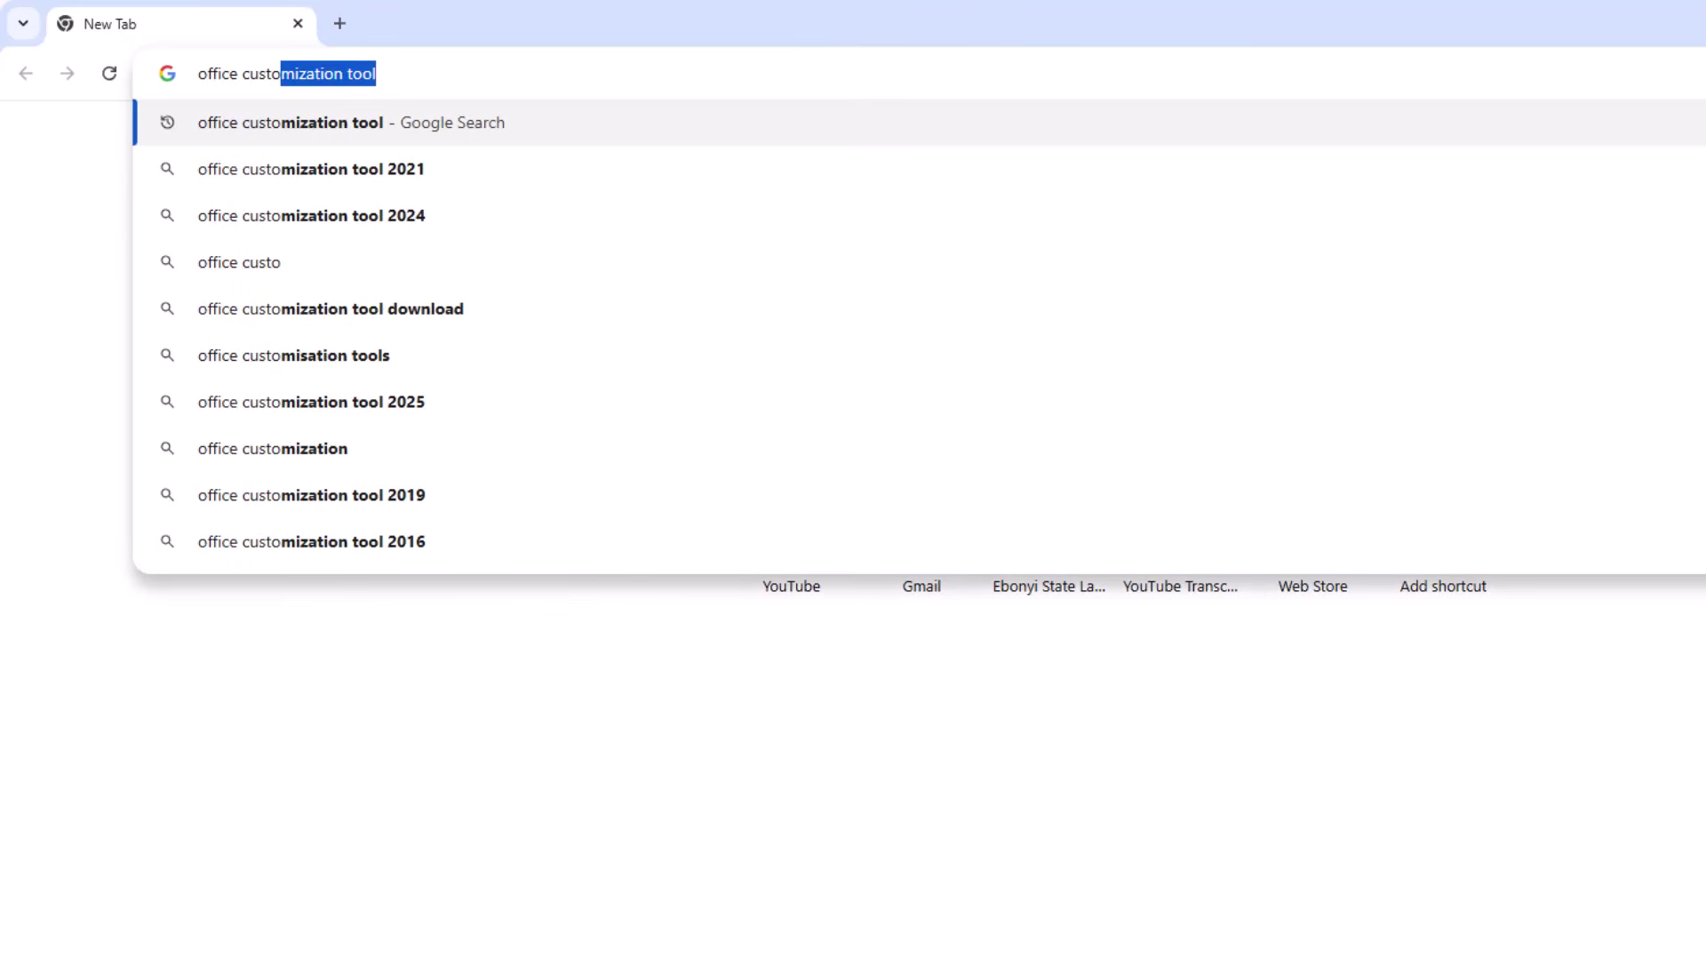
{"action": "key", "text": "Right"}
{"action": "key", "text": "Return"}
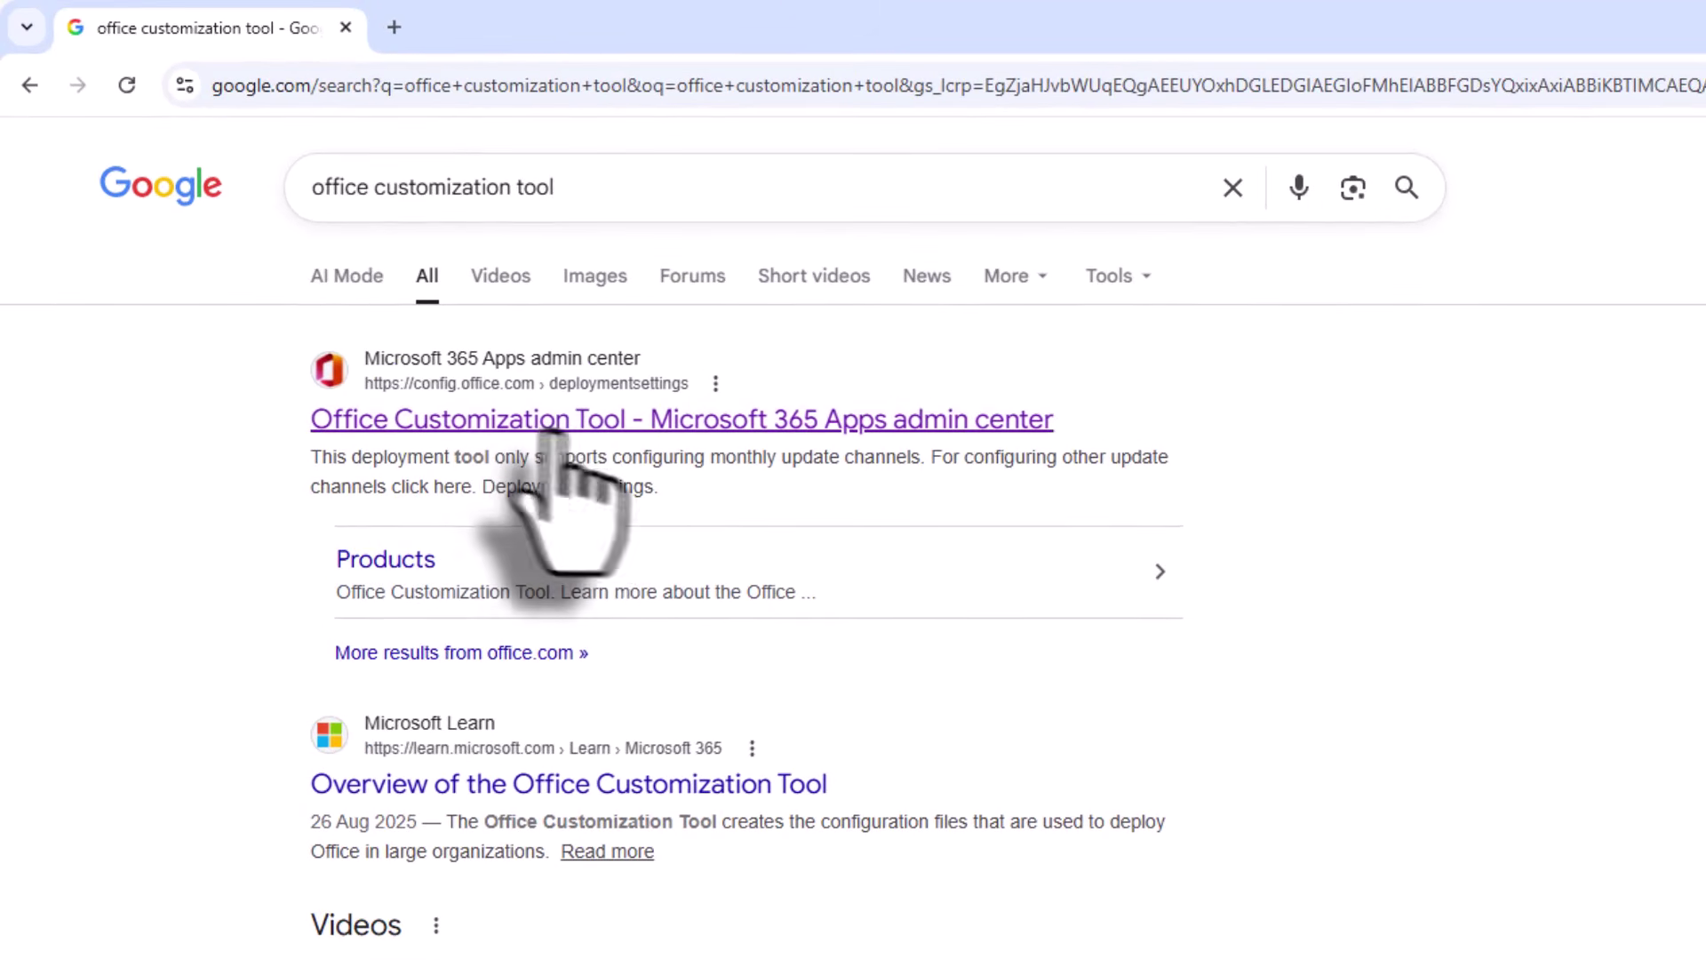
{"action": "left_click", "coordinate": [607, 422]}
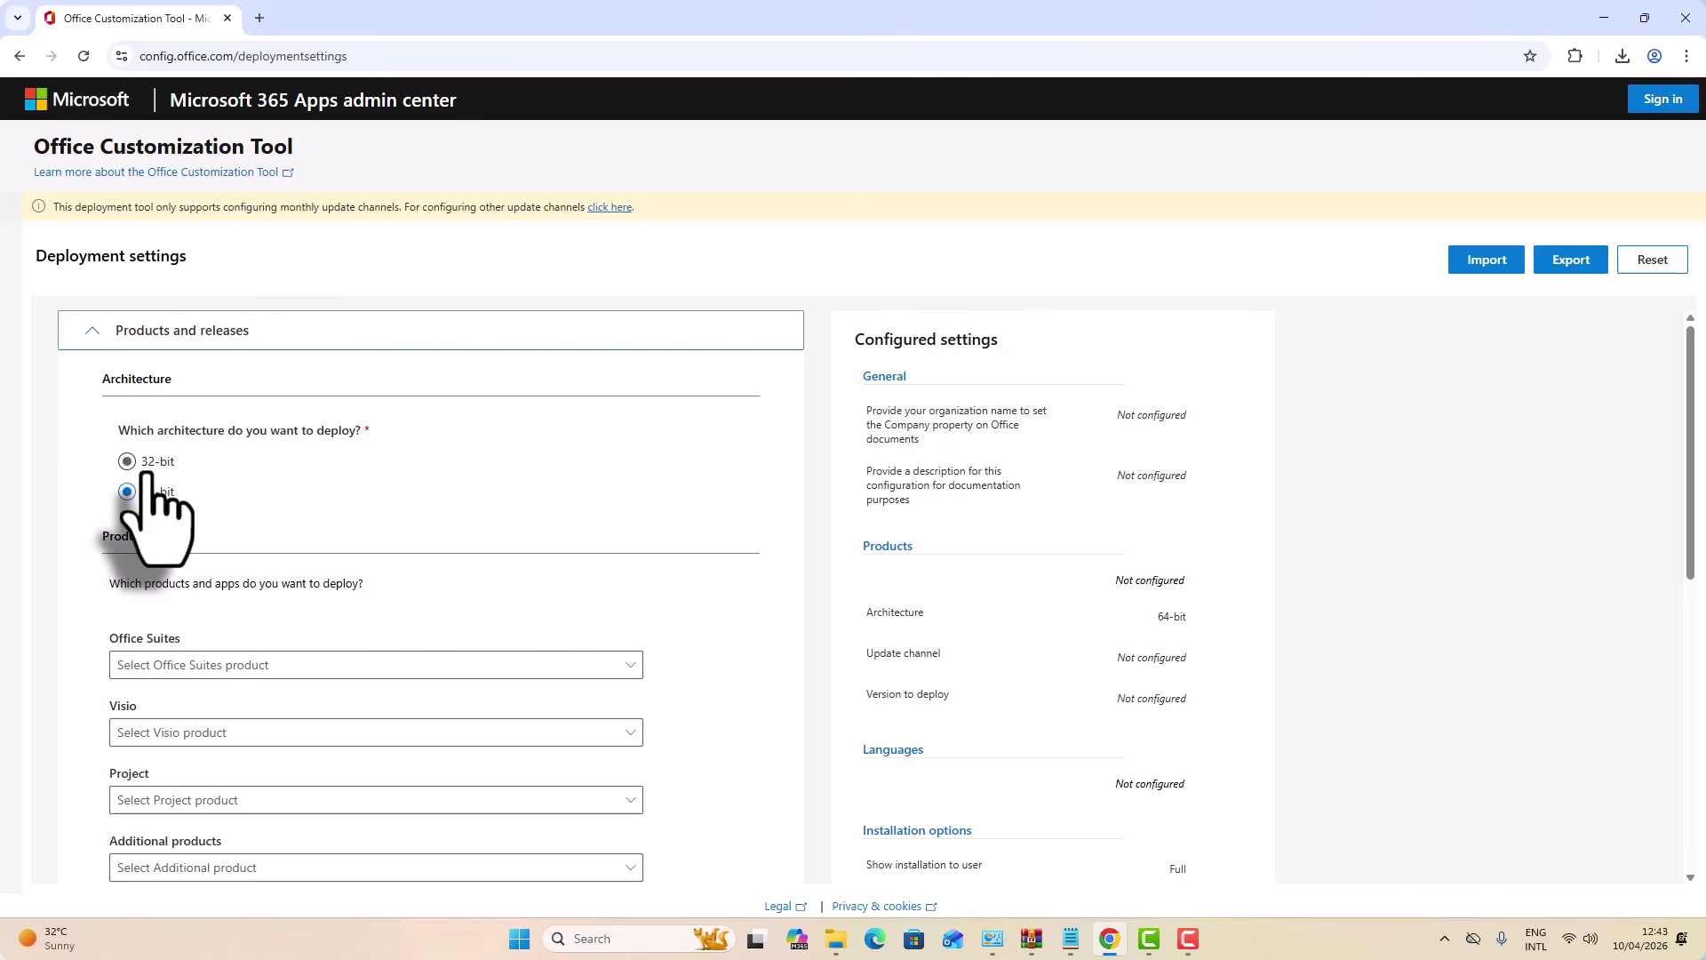
Step: Choose Office LTSC Professional Plus 2024 - Volume License as the Office suite to deploy
{"action": "scroll", "coordinate": [178, 524], "scroll_direction": "down", "scroll_amount": 1}
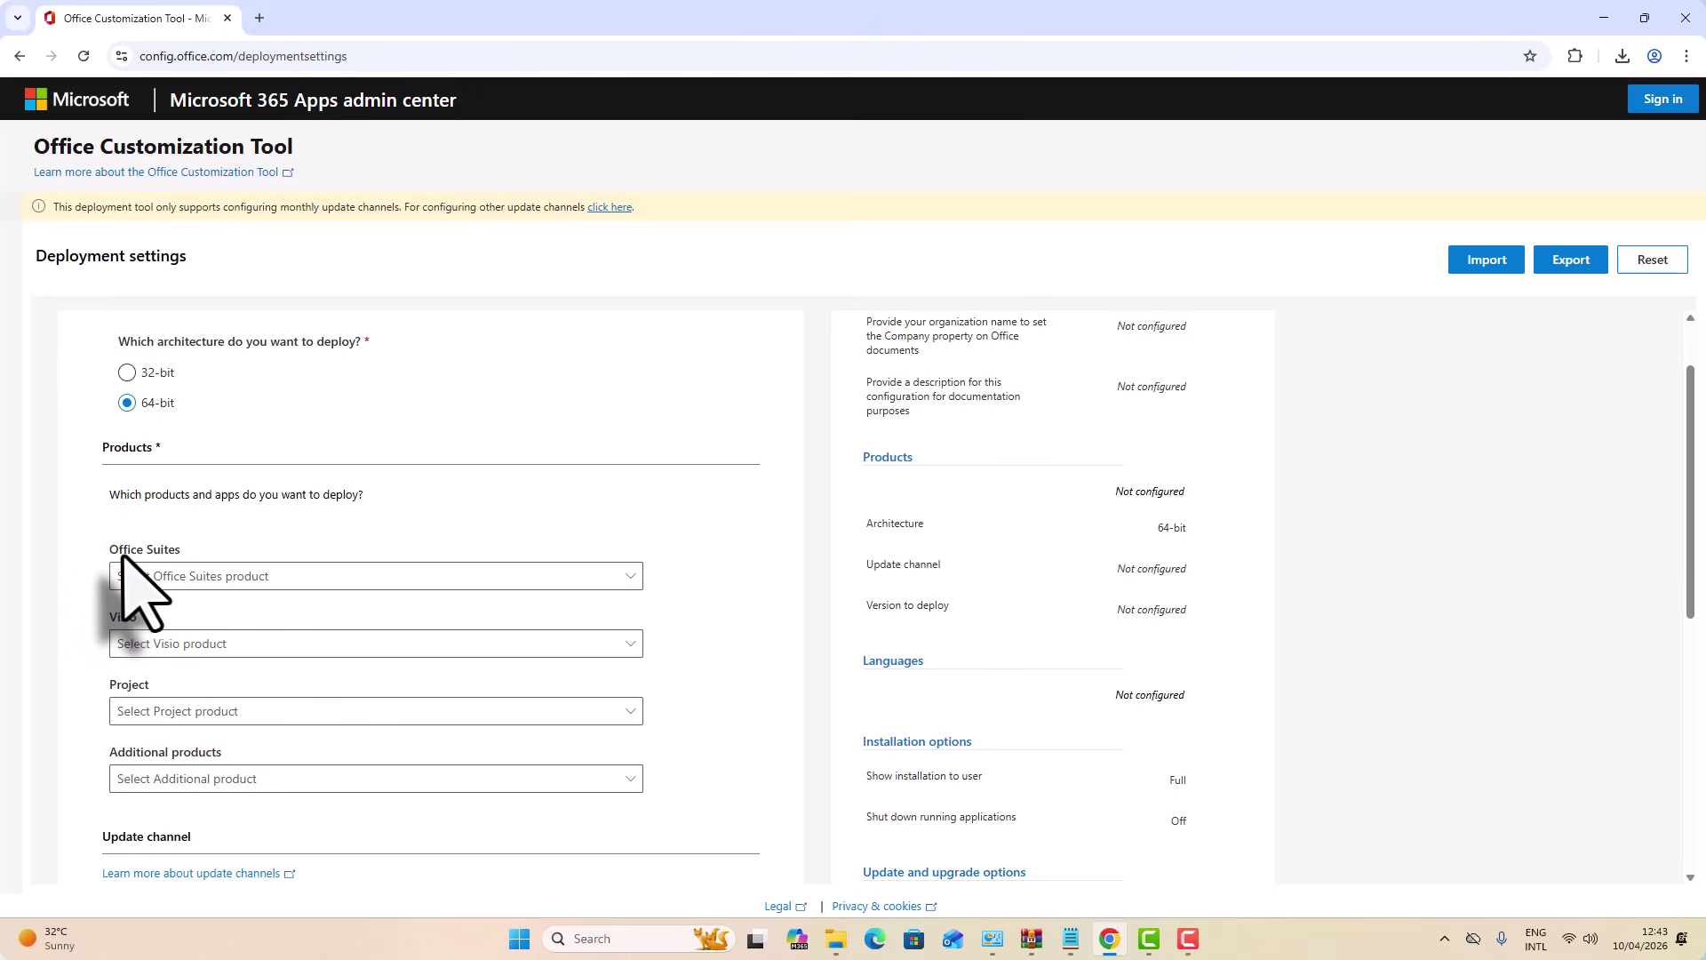
{"action": "left_click", "coordinate": [240, 576]}
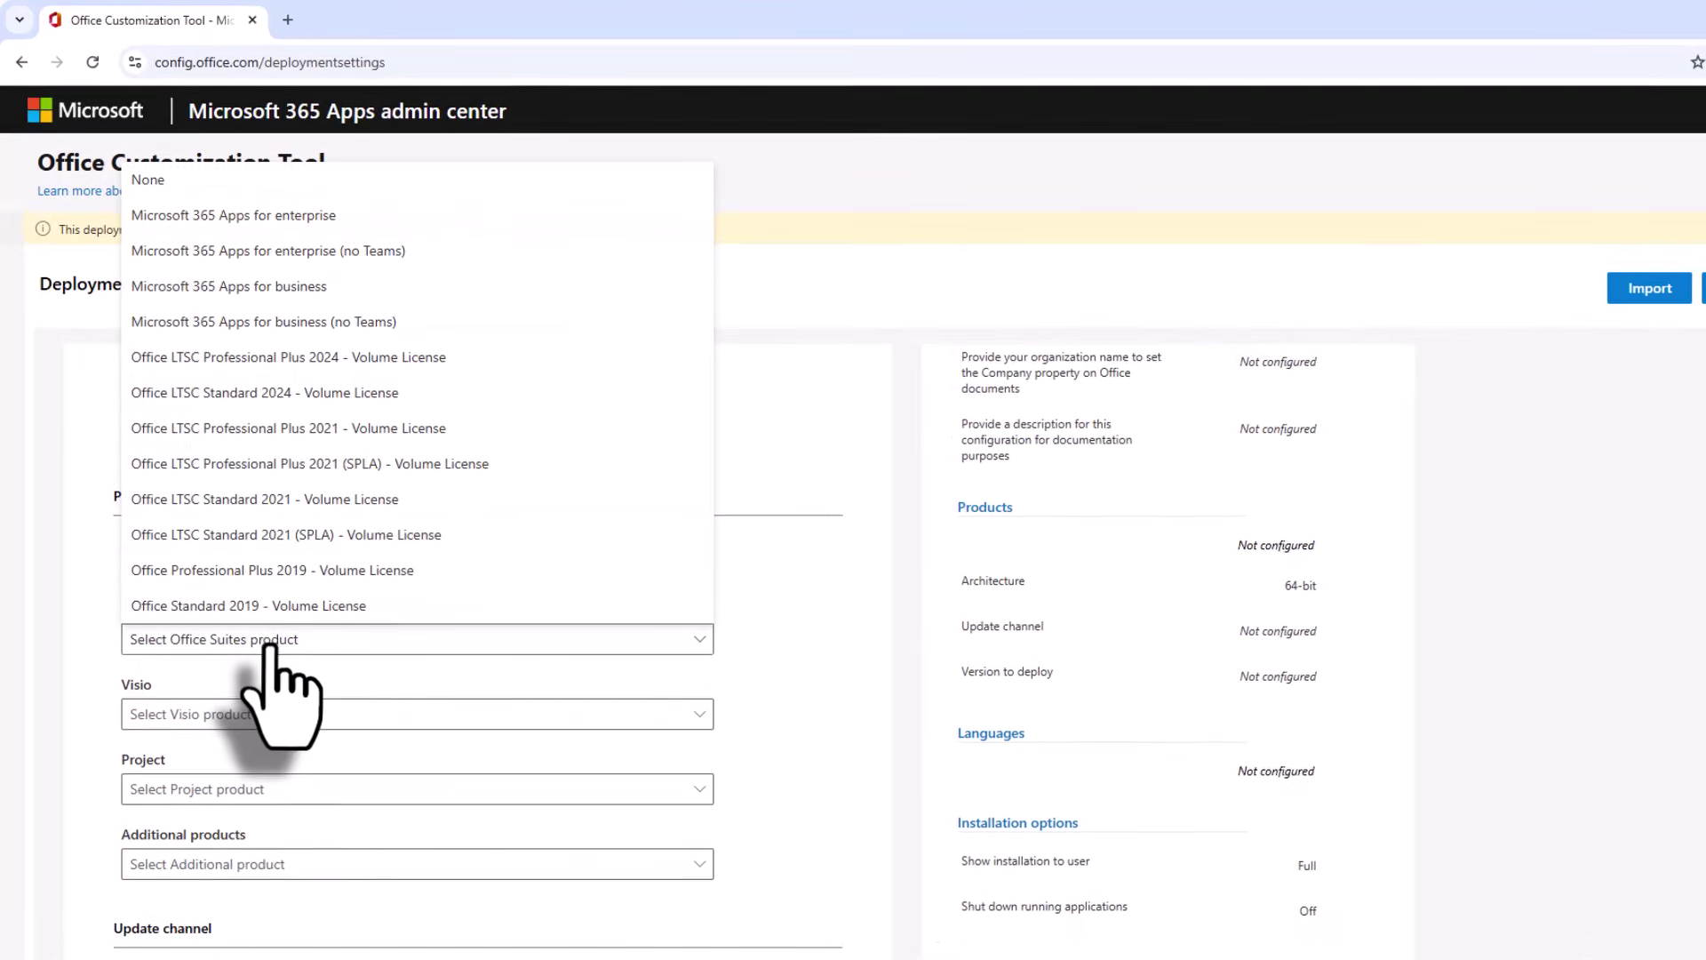
{"action": "left_click", "coordinate": [206, 360]}
Step: Exclude Access, OneDrive Desktop, Outlook (classic), Publisher and OneNote from the deployed apps and proceed to the language settings
{"action": "scroll", "coordinate": [533, 515], "scroll_direction": "down", "scroll_amount": 2}
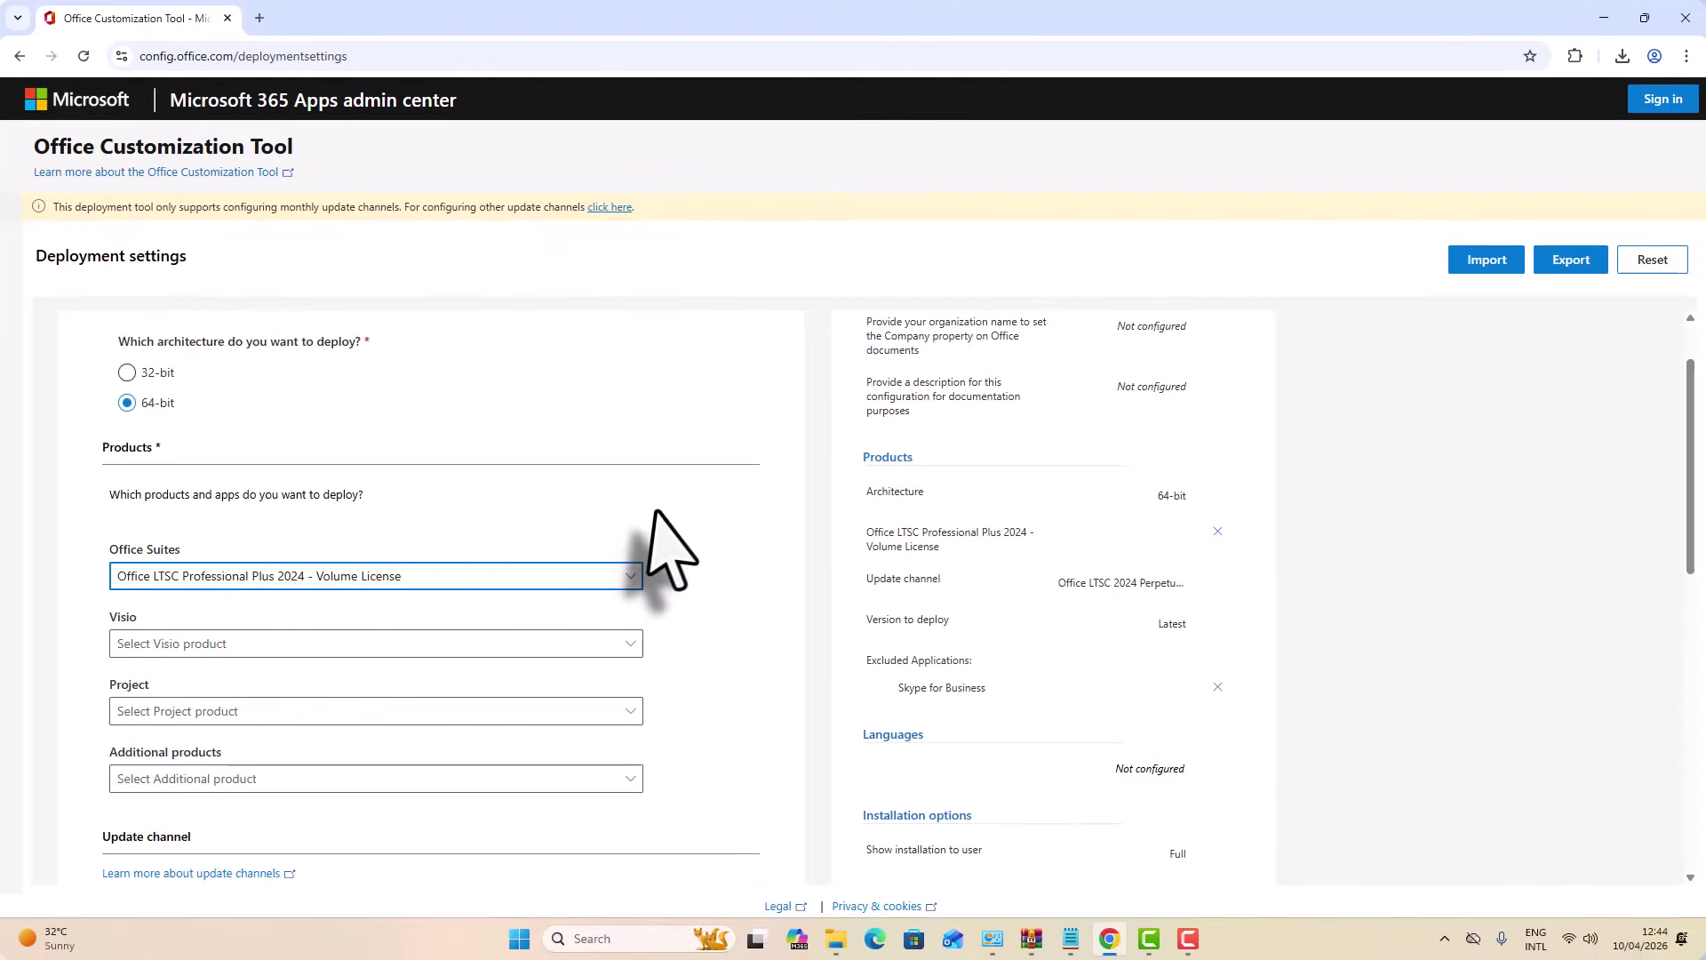
{"action": "scroll", "coordinate": [677, 546], "scroll_direction": "down", "scroll_amount": 1}
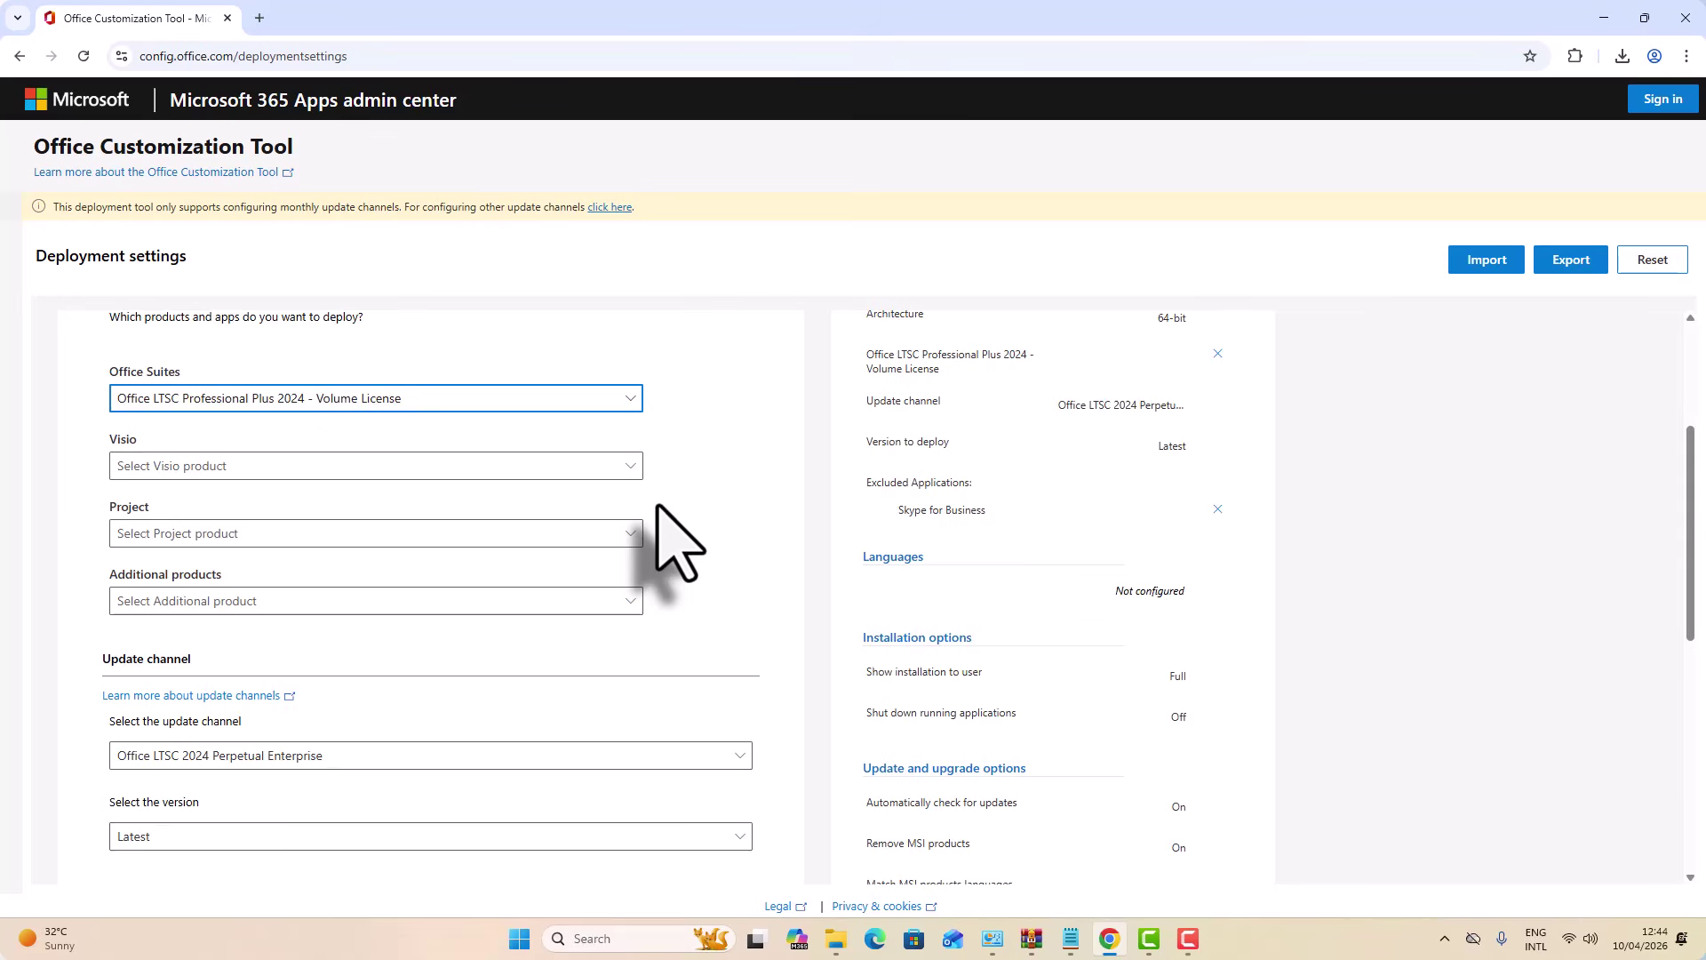
{"action": "scroll", "coordinate": [677, 547], "scroll_direction": "down", "scroll_amount": 1}
{"action": "scroll", "coordinate": [677, 547], "scroll_direction": "down", "scroll_amount": 4}
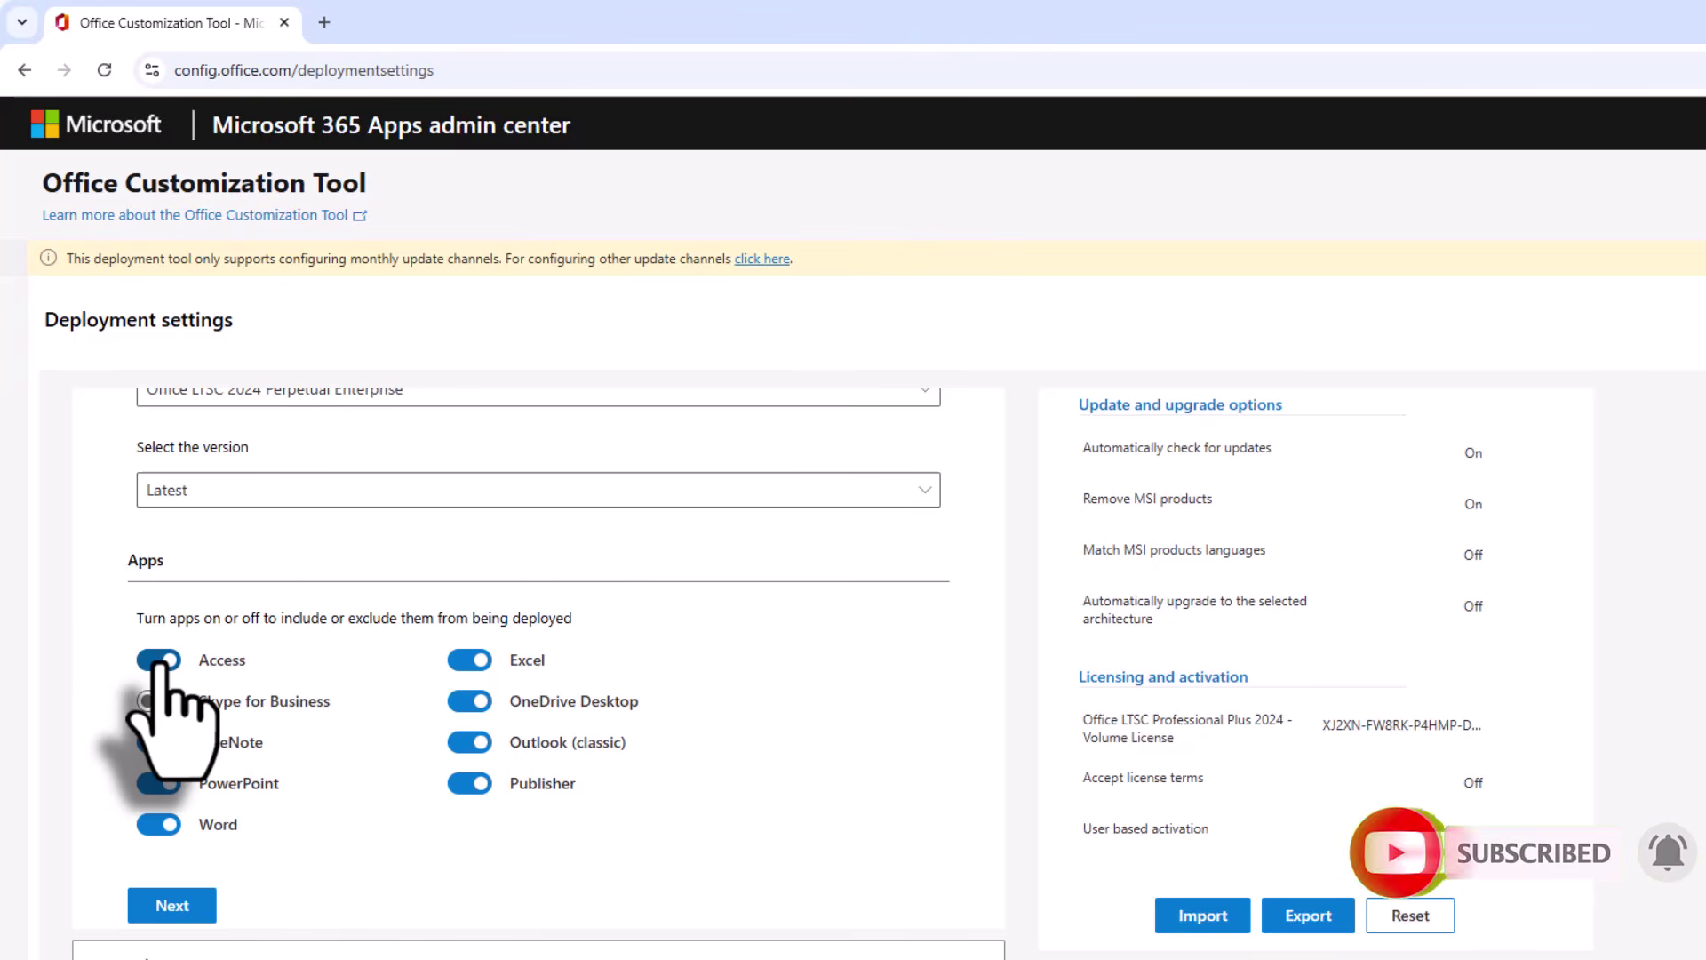
{"action": "left_click", "coordinate": [158, 660]}
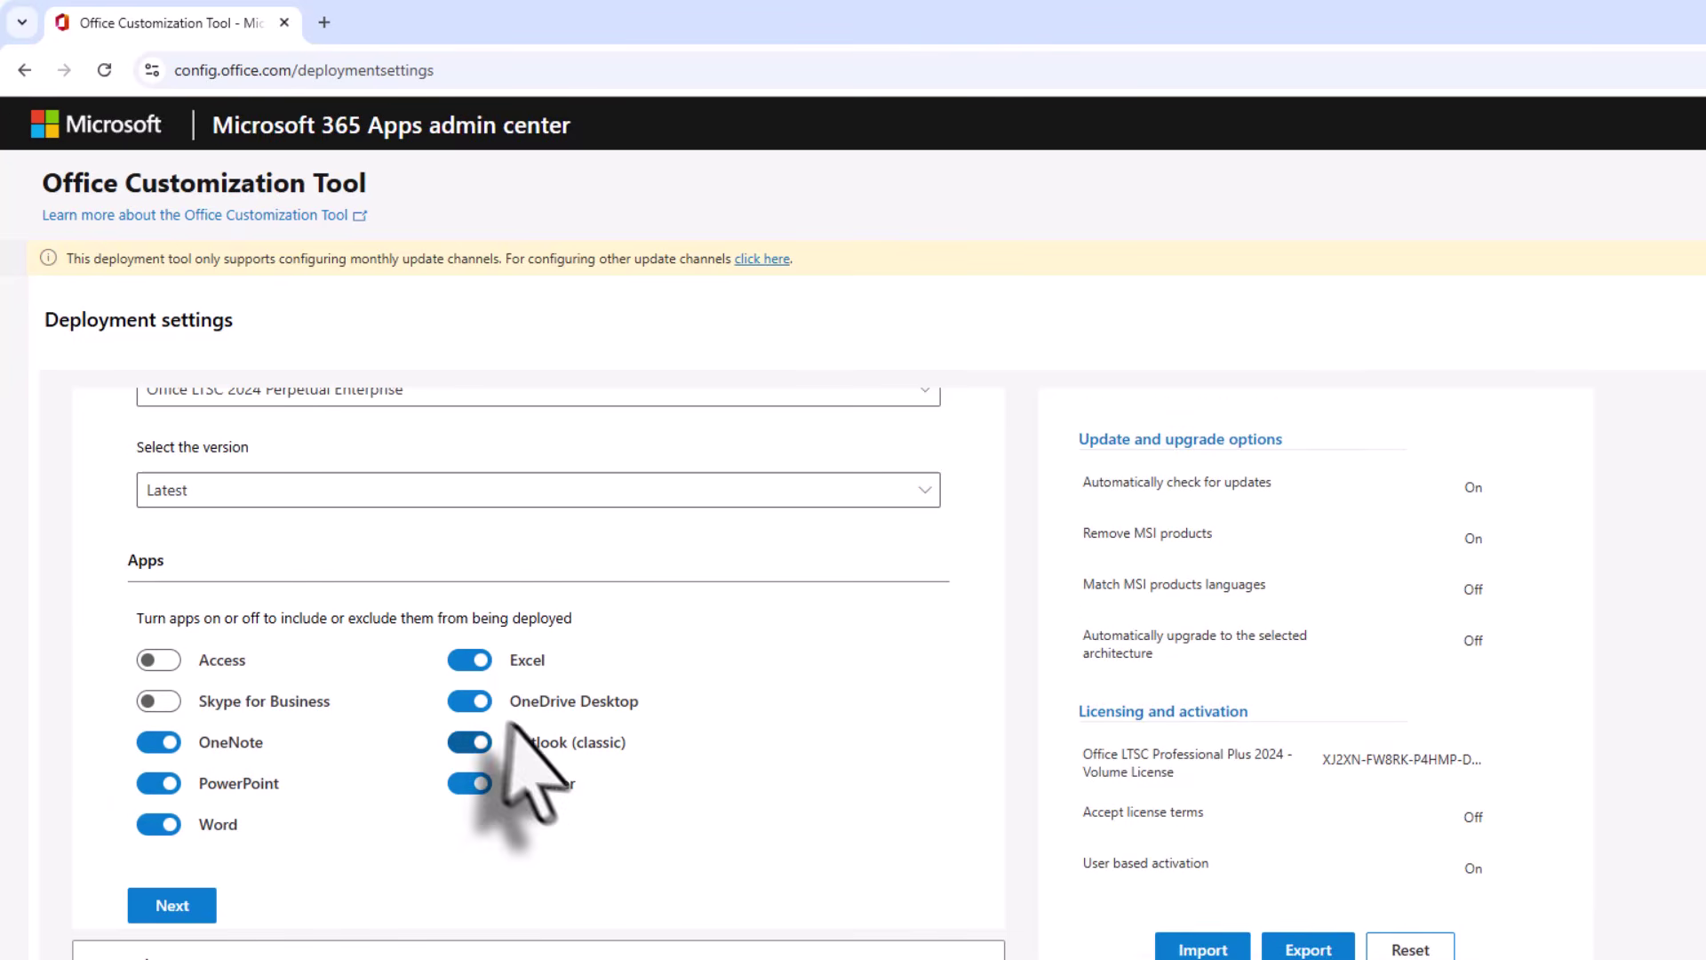
{"action": "left_click", "coordinate": [460, 701]}
{"action": "left_click", "coordinate": [459, 745]}
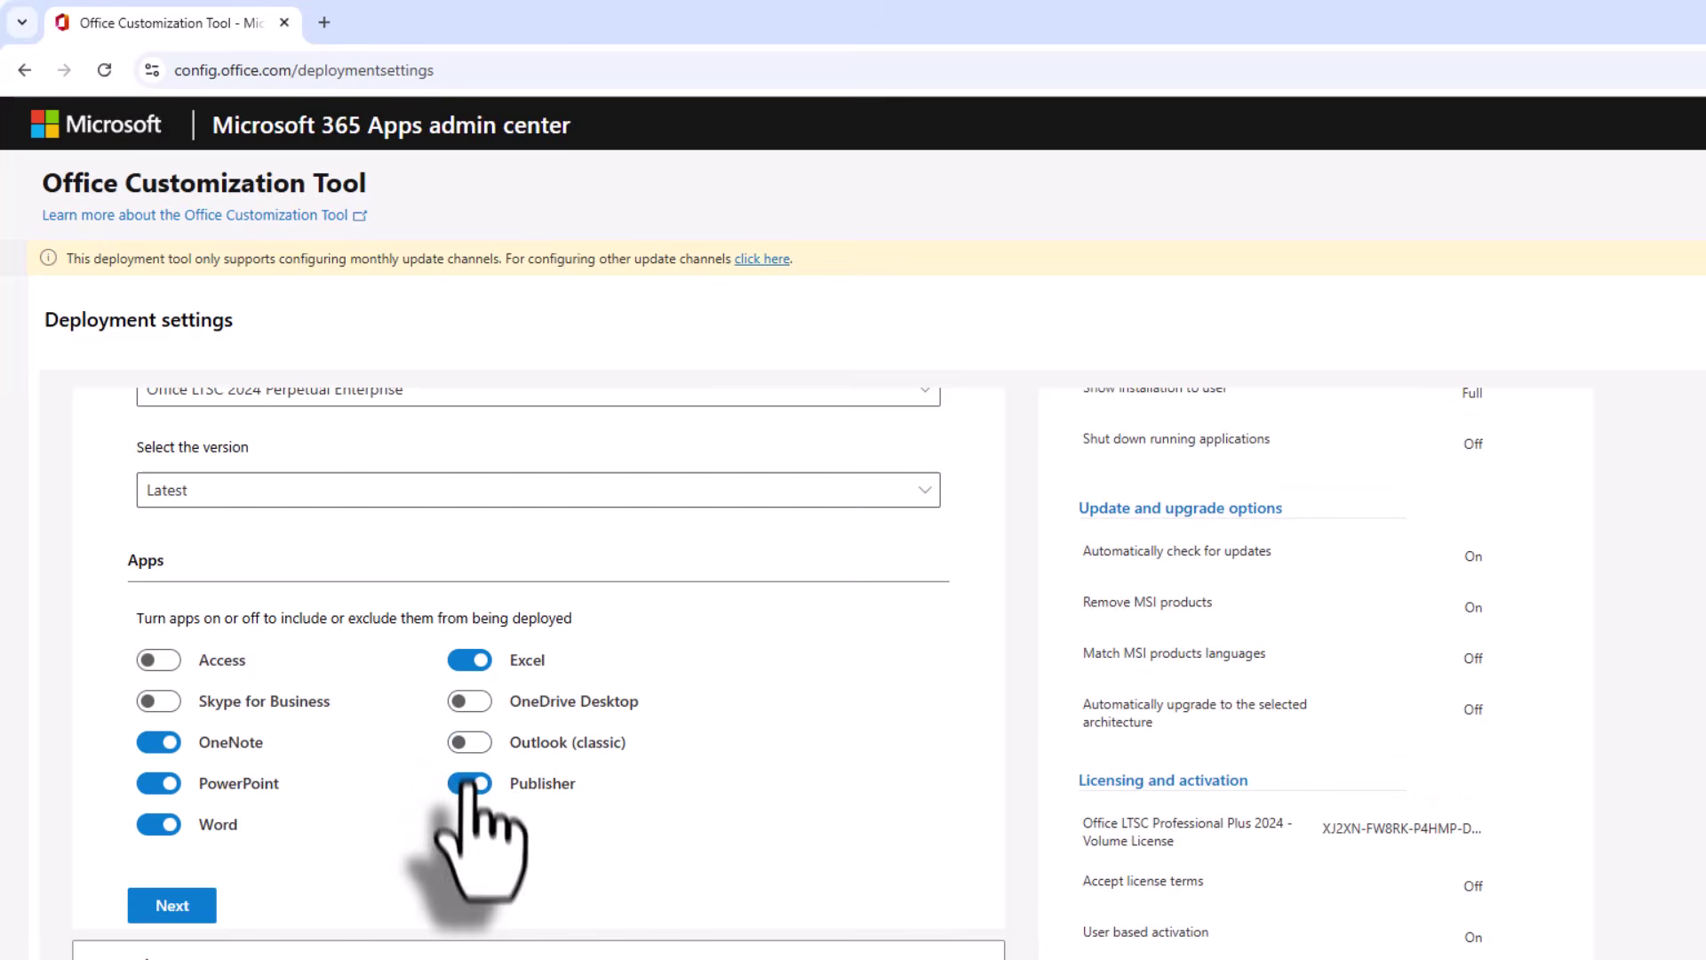
{"action": "left_click", "coordinate": [460, 784]}
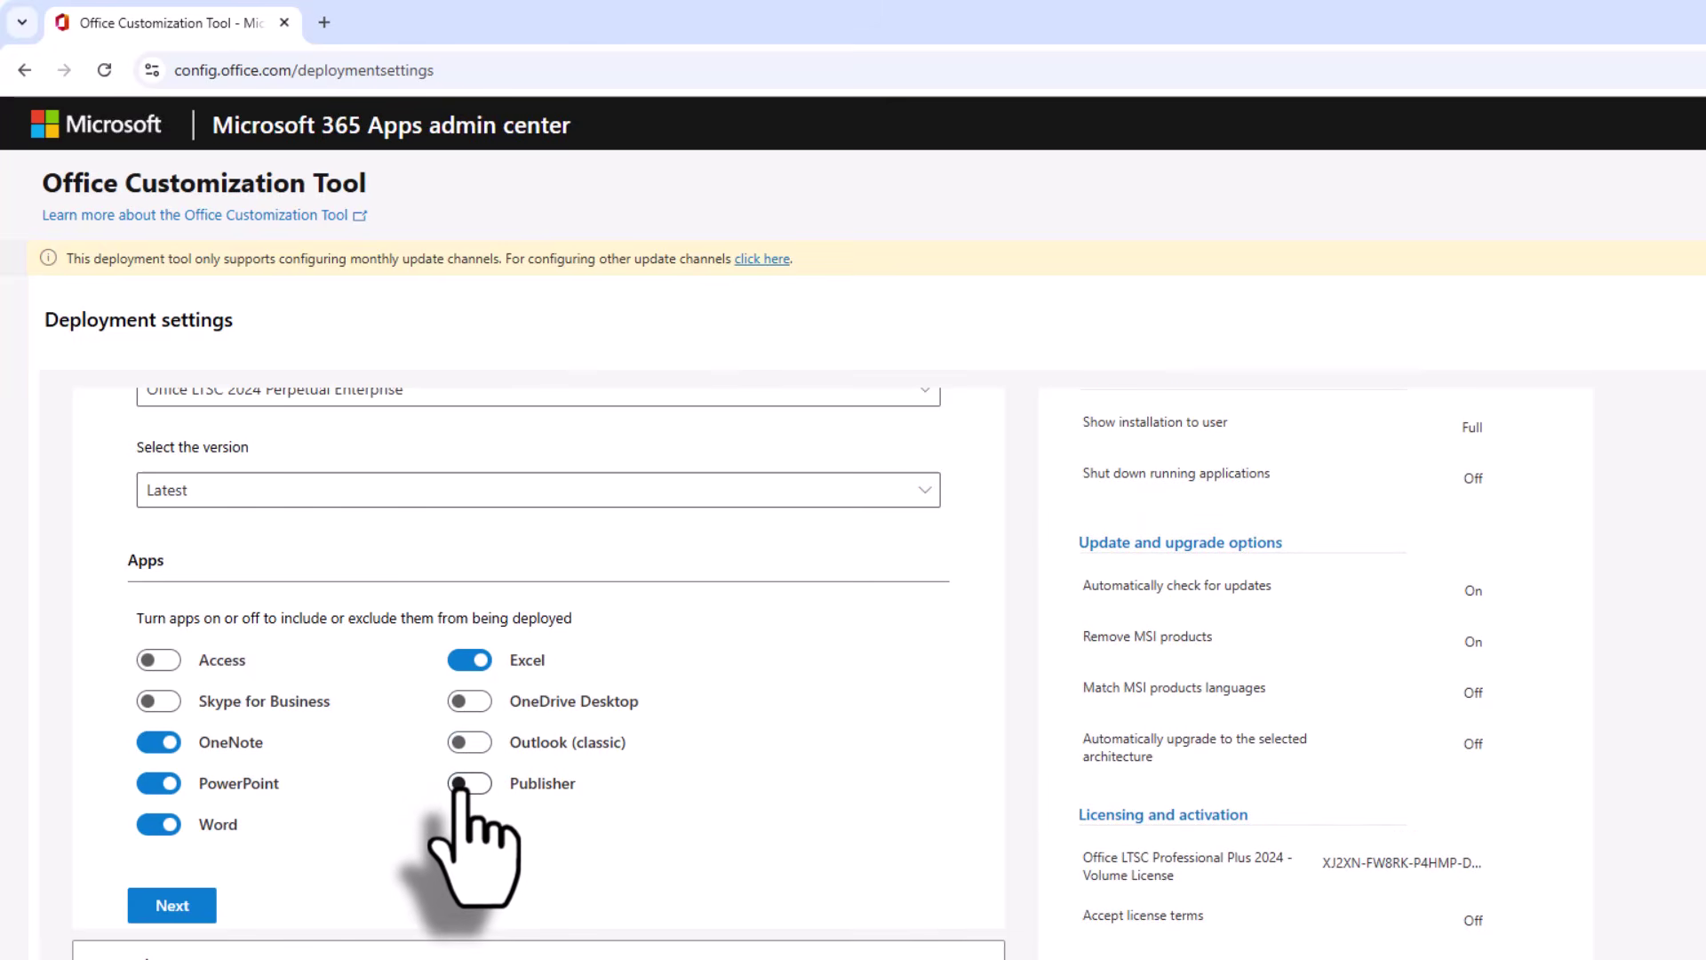
{"action": "left_click", "coordinate": [157, 743]}
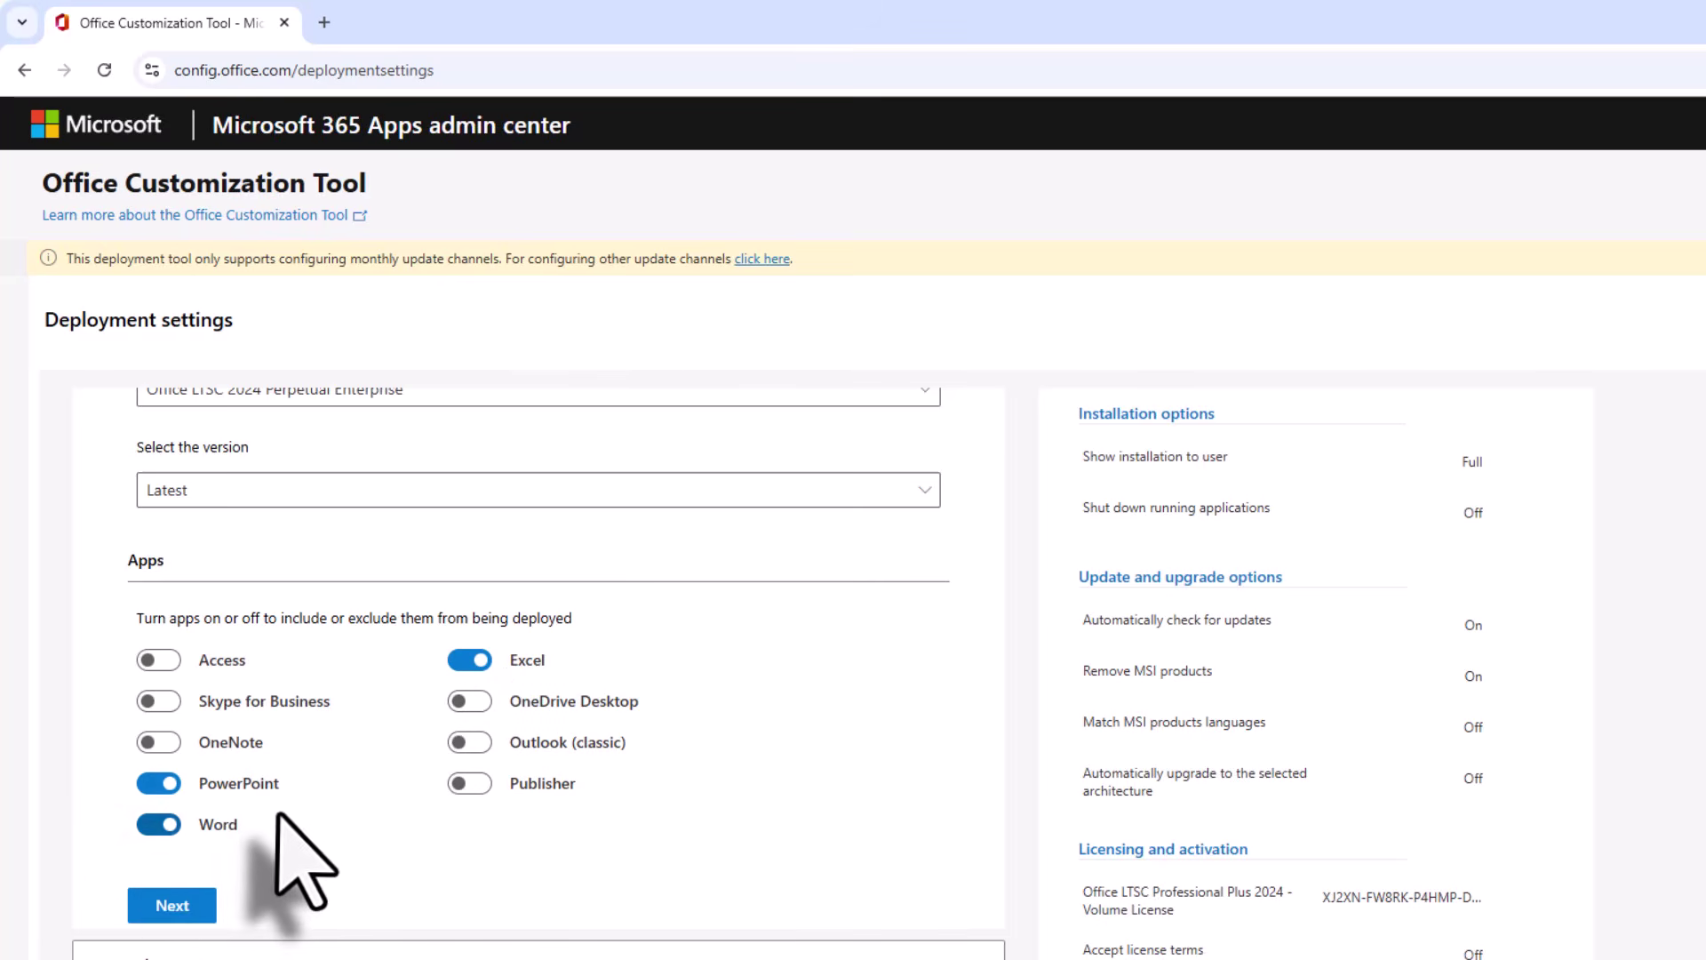
{"action": "left_click", "coordinate": [178, 915]}
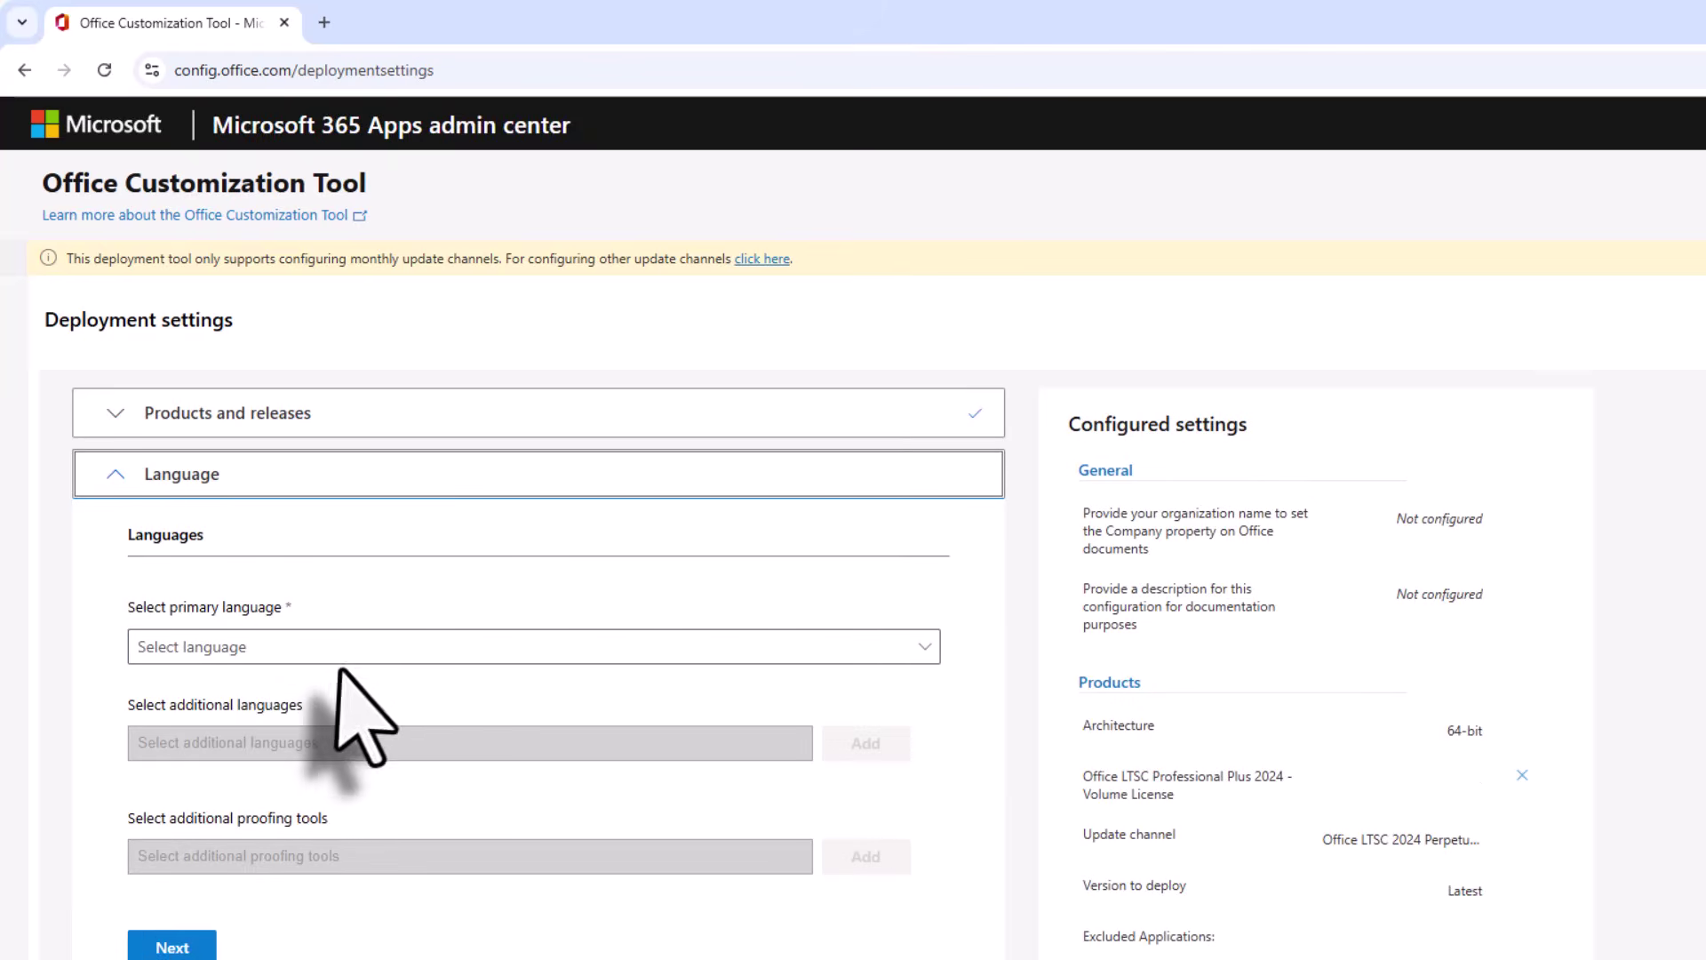
Step: Set the primary language to English (United States) and proceed to the installation options
{"action": "left_click", "coordinate": [400, 656]}
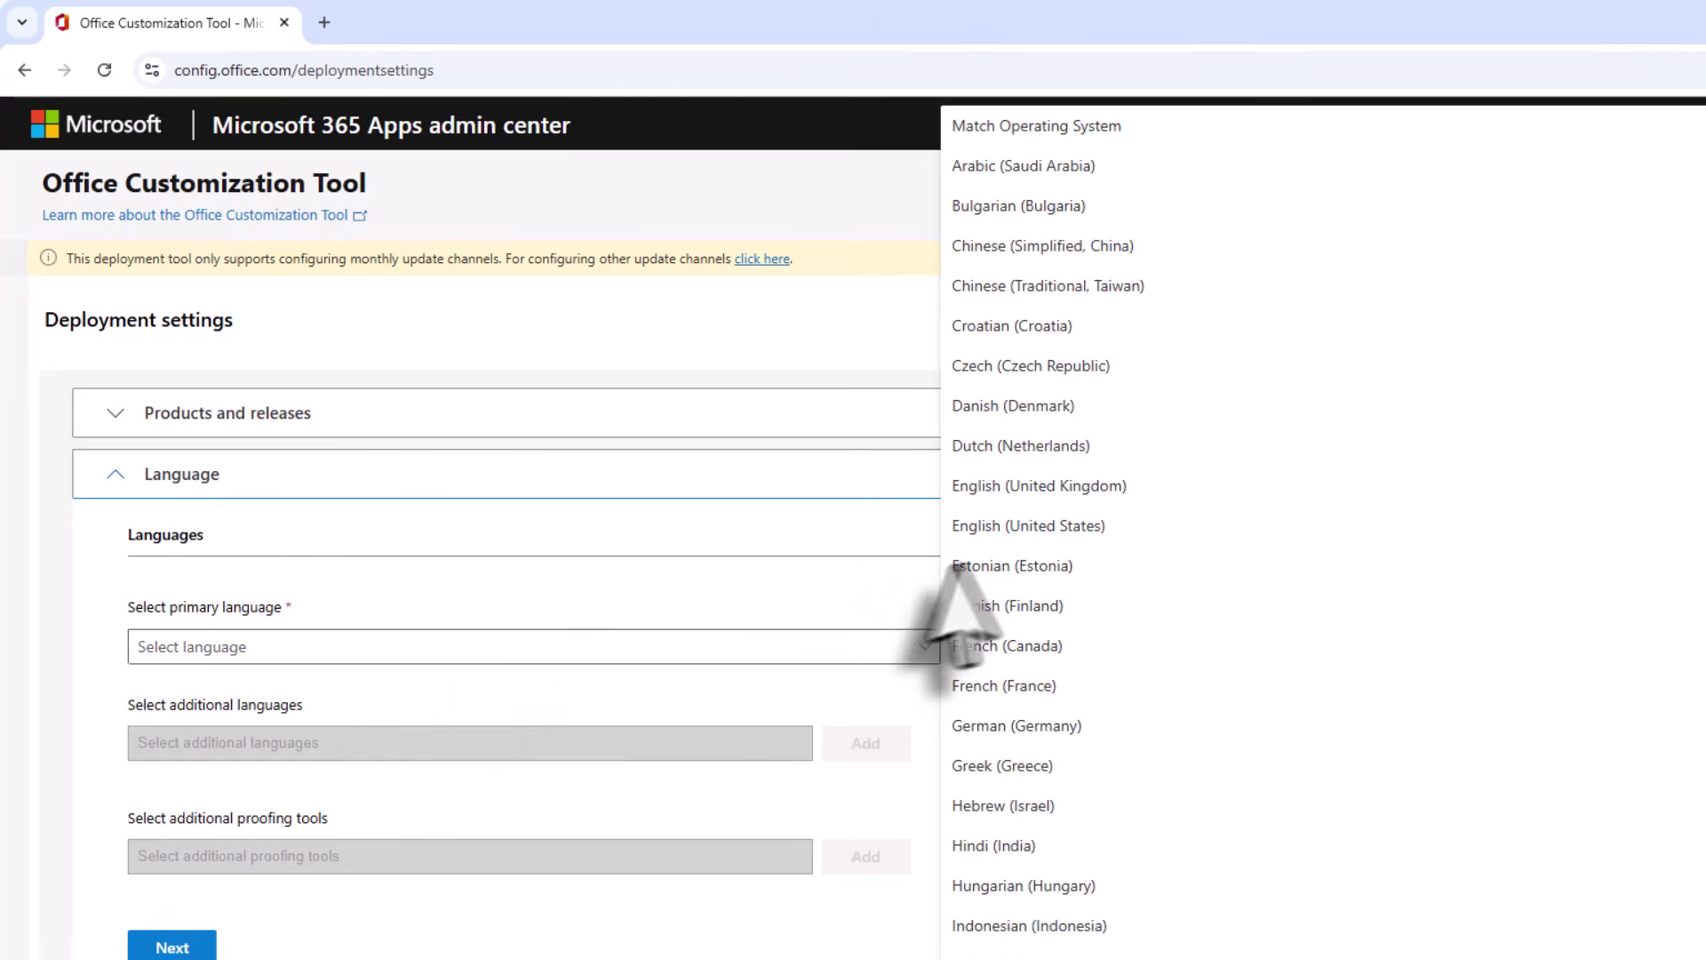
{"action": "left_click", "coordinate": [1040, 529]}
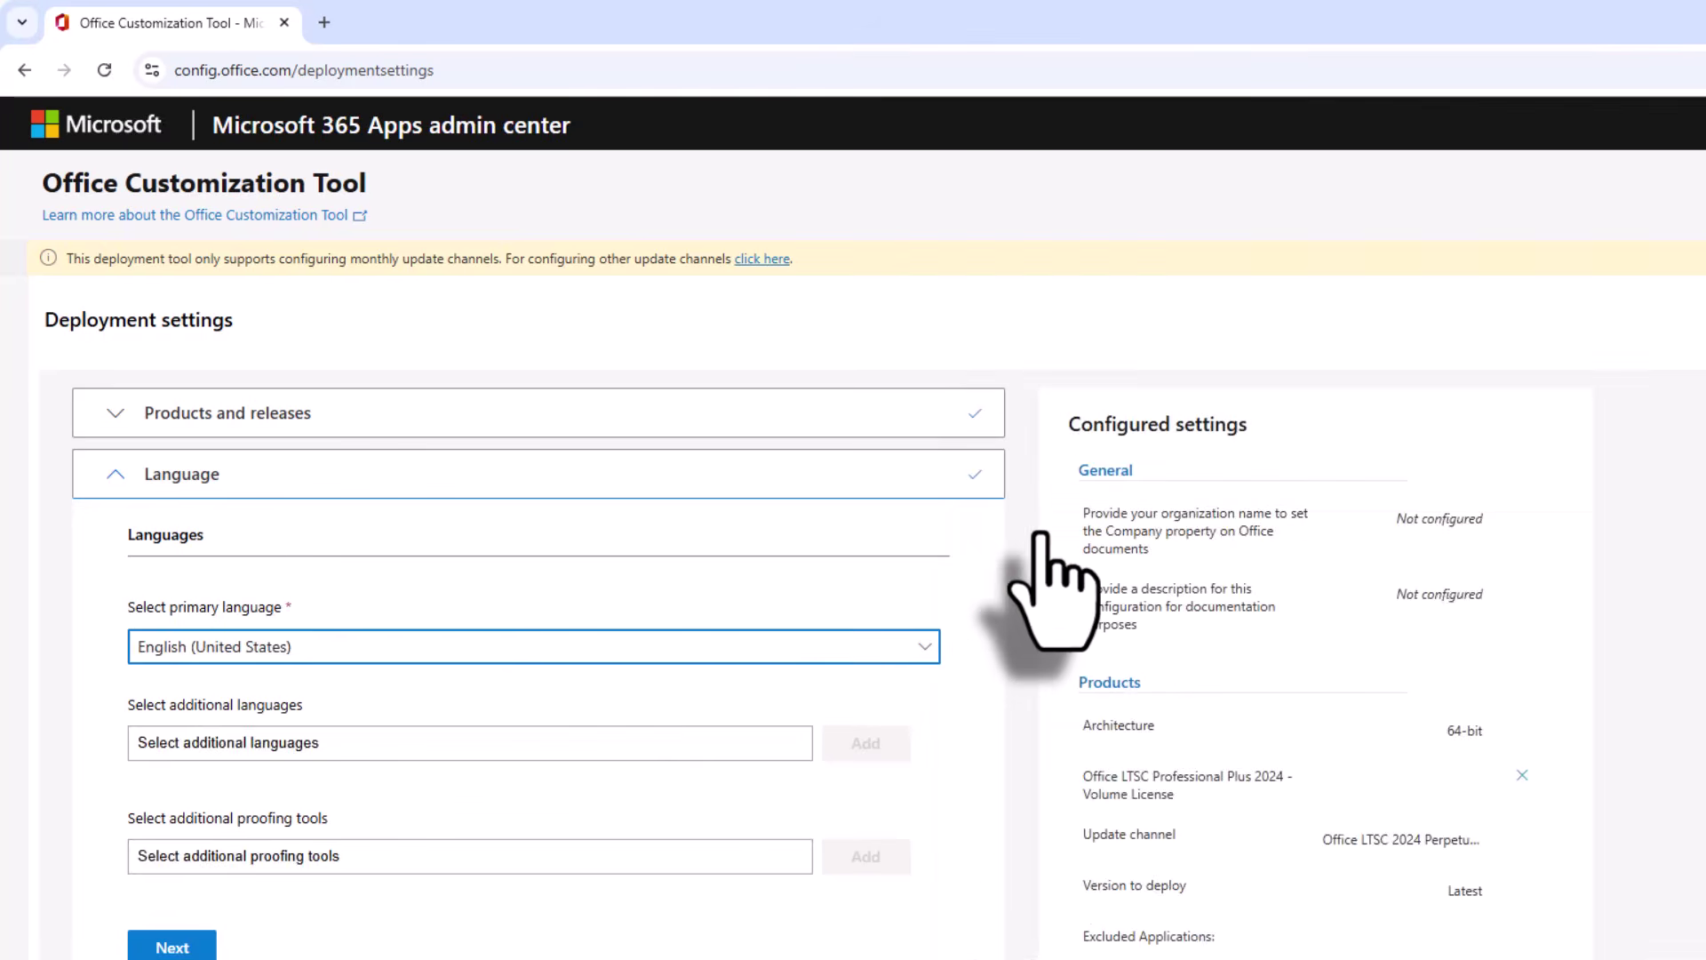
{"action": "left_click", "coordinate": [140, 758]}
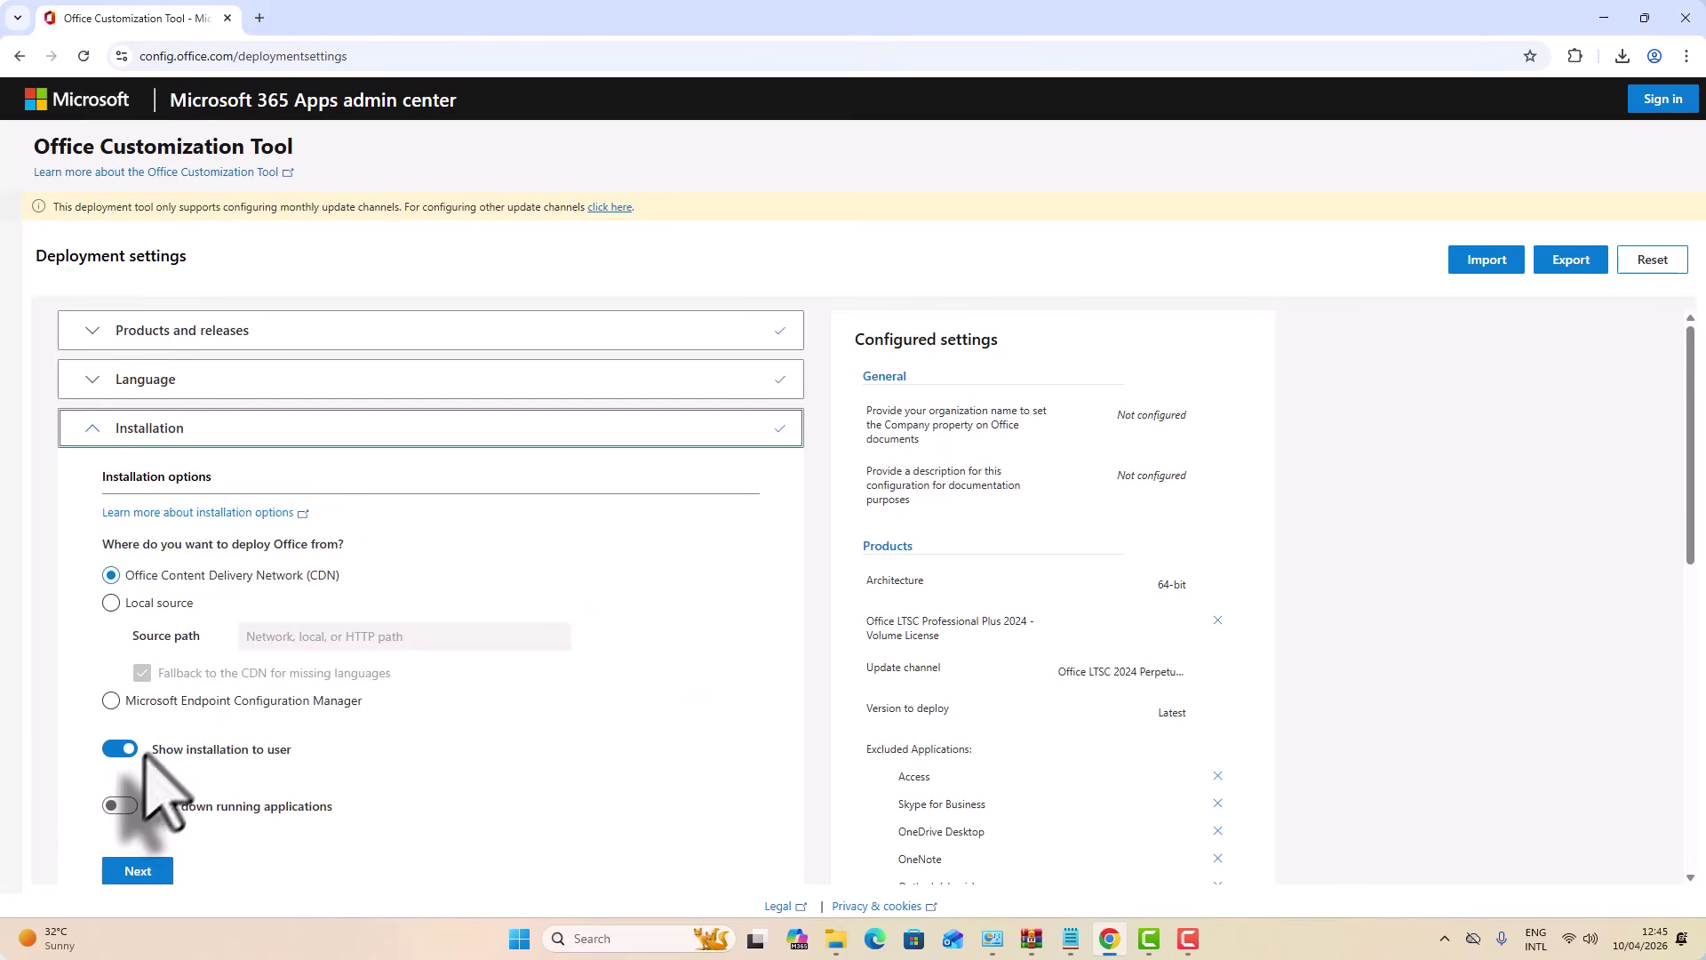
Step: Keep the default installation, update and upgrade, licensing and activation, general and application preference settings, and finish the deployment setup
{"action": "scroll", "coordinate": [285, 702], "scroll_direction": "down", "scroll_amount": 3}
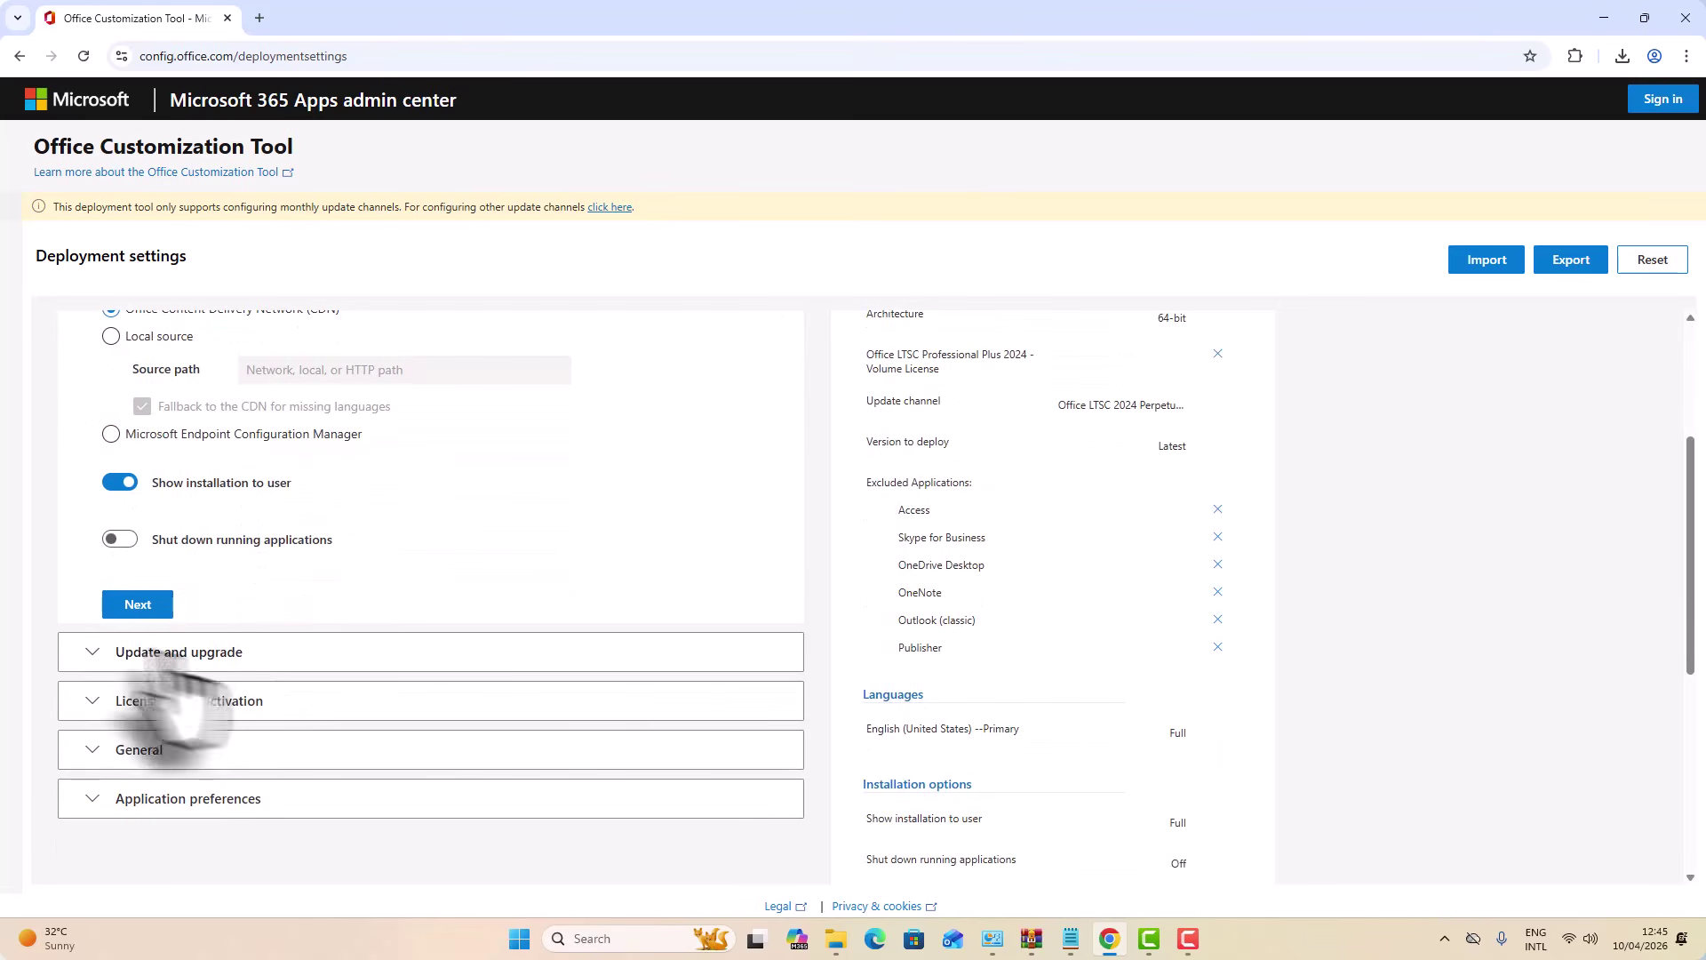
{"action": "left_click", "coordinate": [138, 605]}
{"action": "scroll", "coordinate": [266, 666], "scroll_direction": "down", "scroll_amount": 4}
{"action": "scroll", "coordinate": [267, 658], "scroll_direction": "down", "scroll_amount": 4}
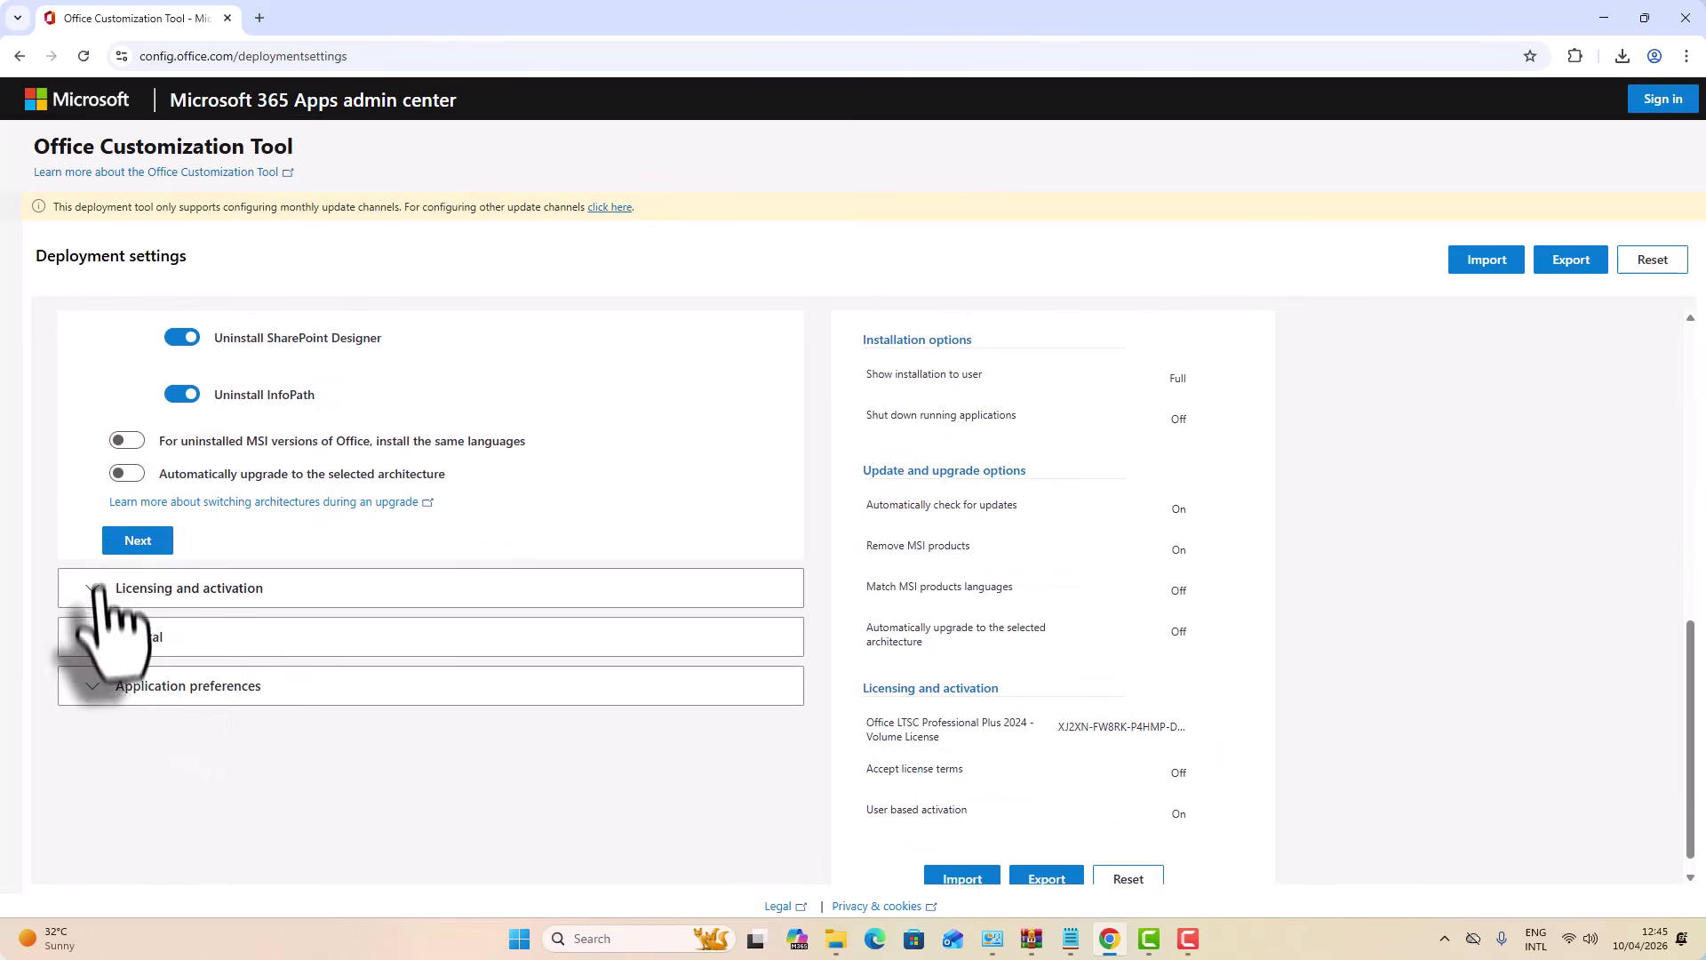
{"action": "left_click", "coordinate": [133, 538]}
{"action": "scroll", "coordinate": [266, 640], "scroll_direction": "down", "scroll_amount": 5}
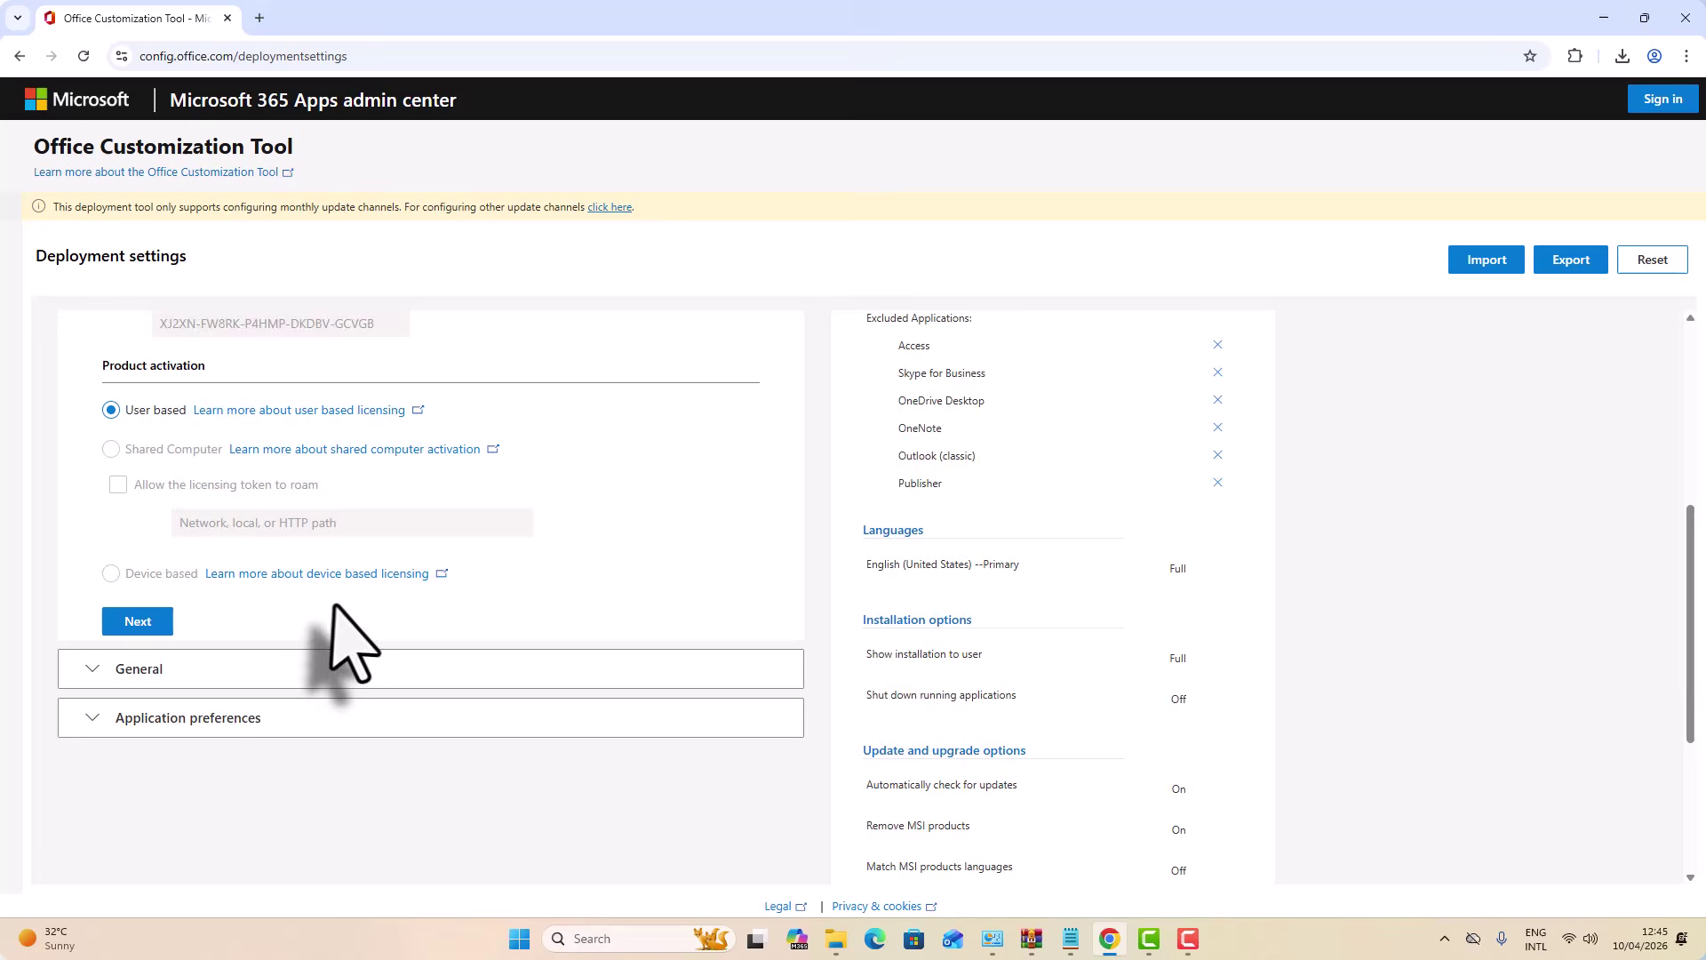
{"action": "left_click", "coordinate": [135, 605]}
{"action": "scroll", "coordinate": [169, 666], "scroll_direction": "down", "scroll_amount": 5}
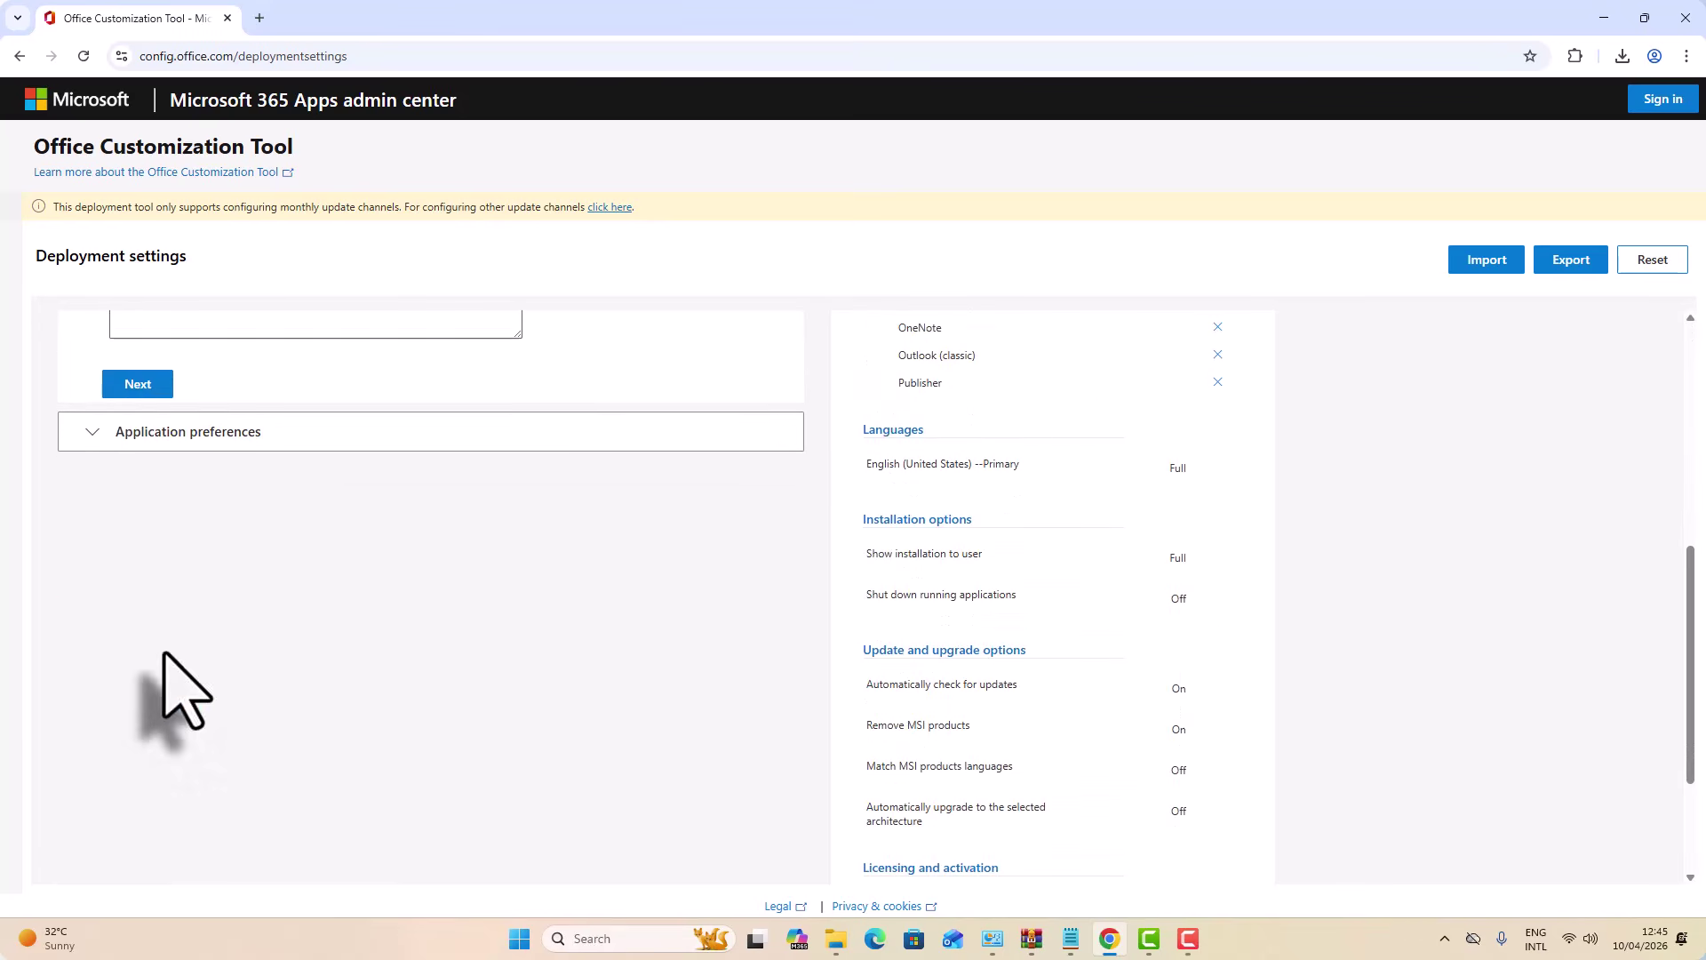
{"action": "left_click", "coordinate": [135, 384]}
{"action": "scroll", "coordinate": [236, 577], "scroll_direction": "down", "scroll_amount": 10}
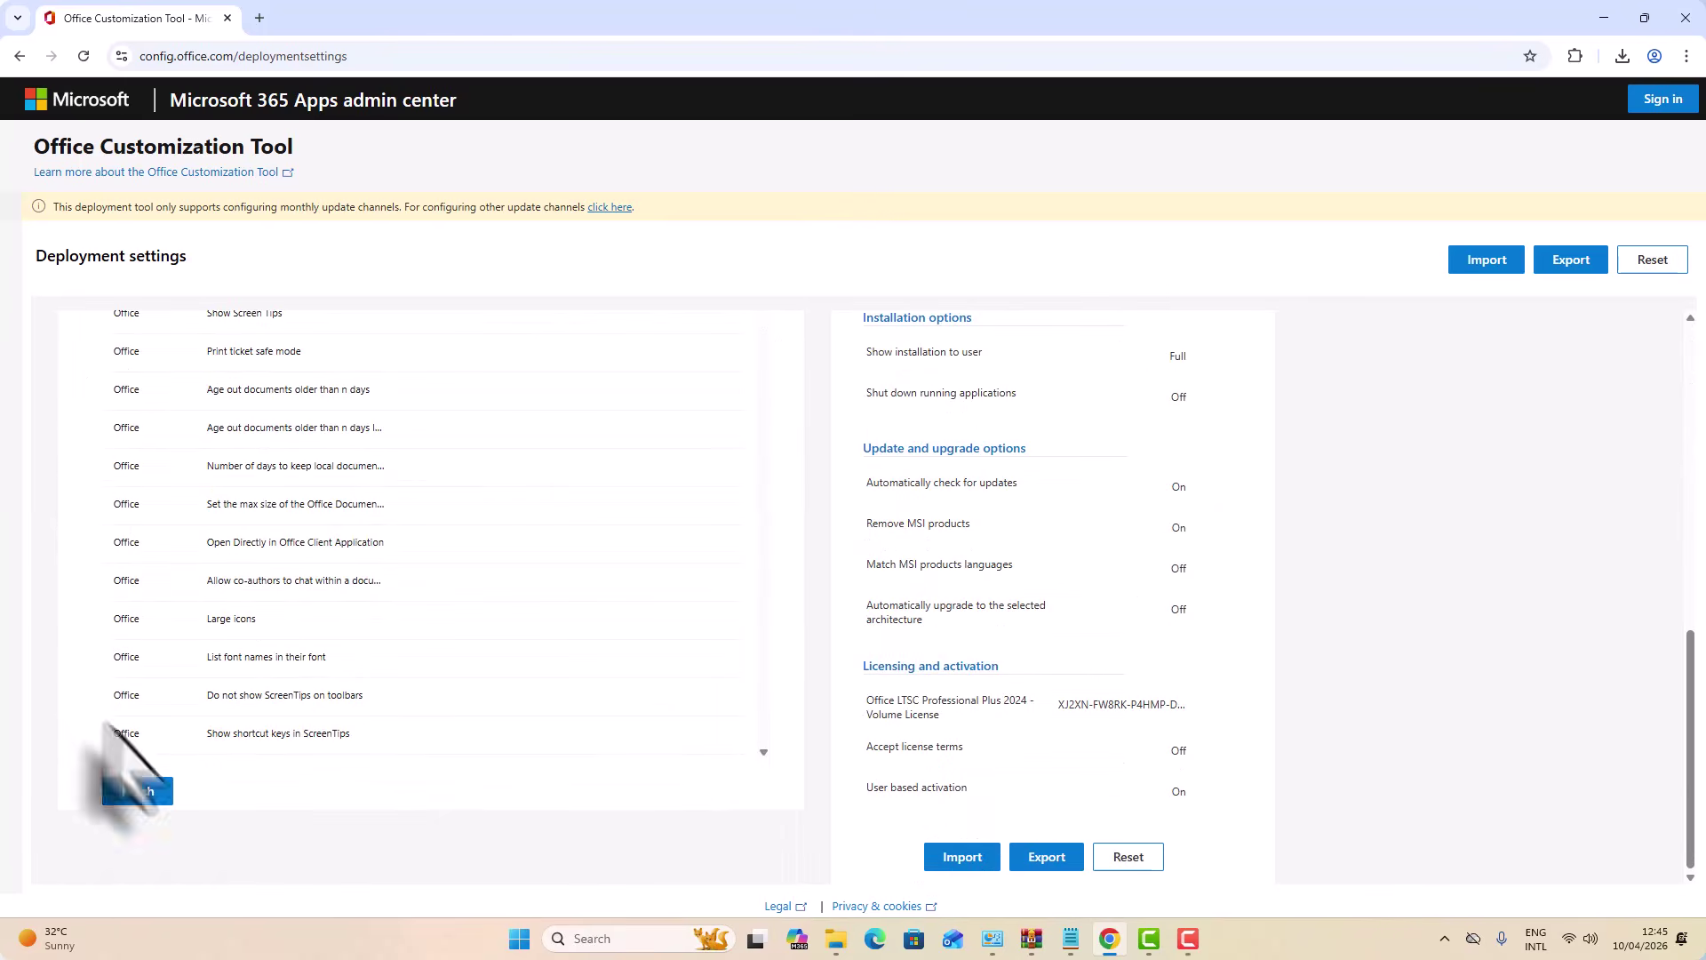
{"action": "left_click", "coordinate": [138, 792]}
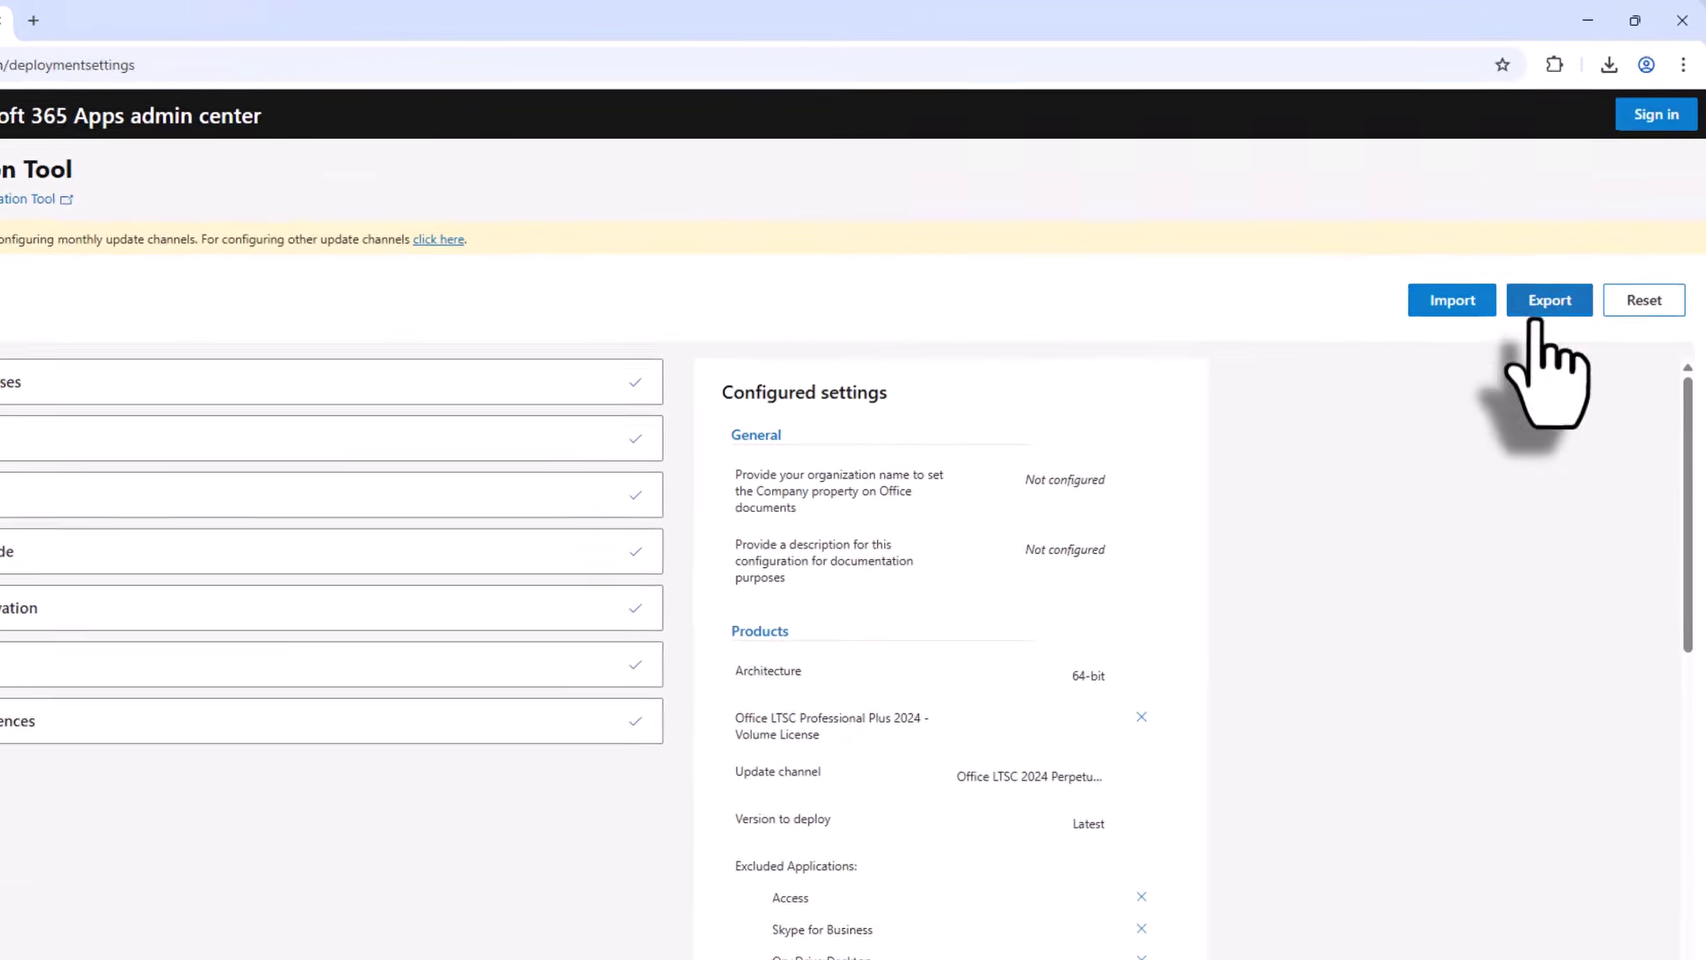
Step: Export the deployment settings as Configuration with Office Open XML formats, accepting the license terms, and check the file in the Downloads folder
{"action": "left_click", "coordinate": [1543, 307]}
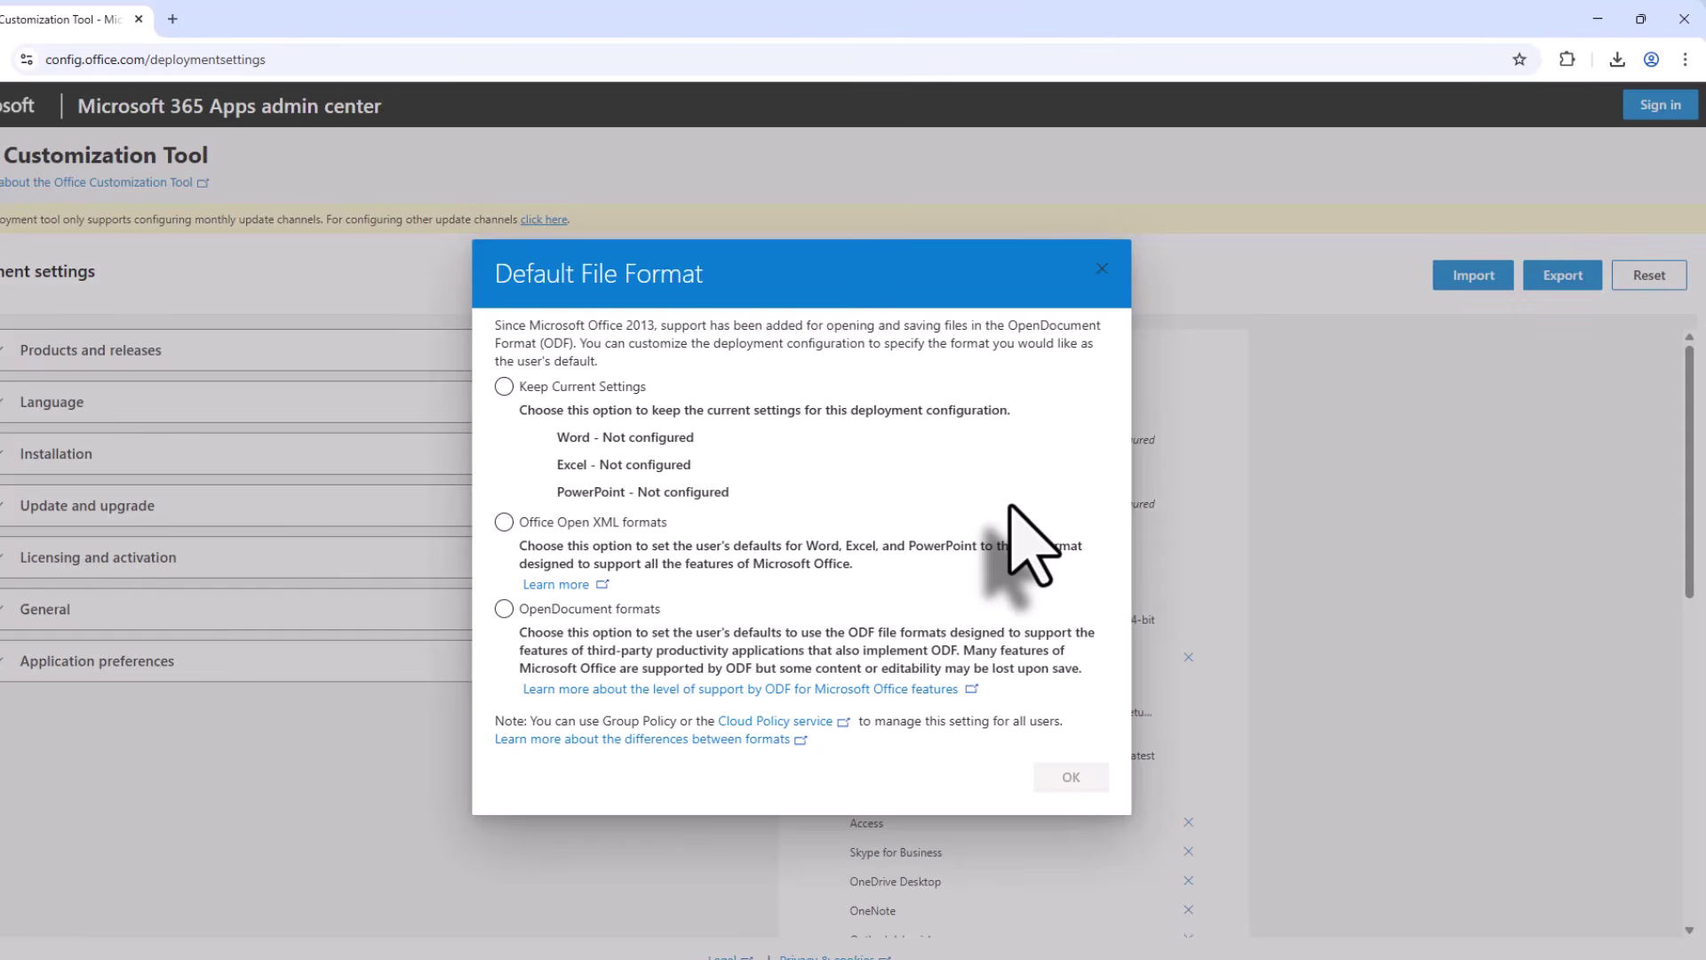
{"action": "left_click", "coordinate": [504, 522]}
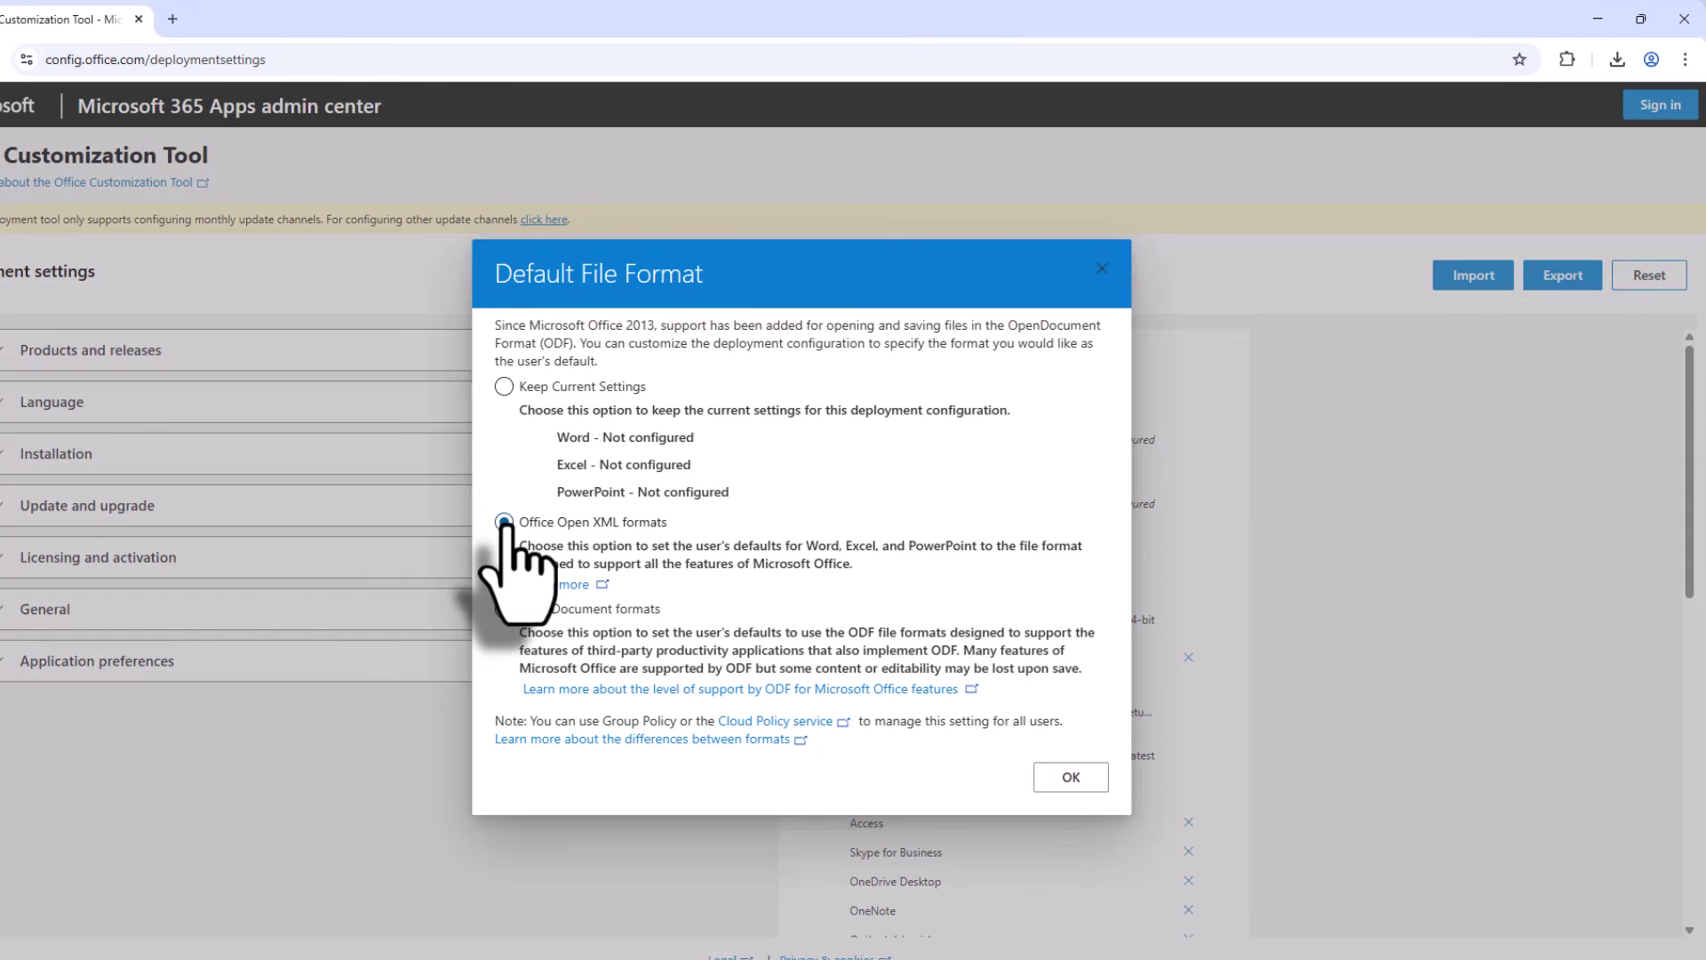
{"action": "left_click", "coordinate": [1071, 778]}
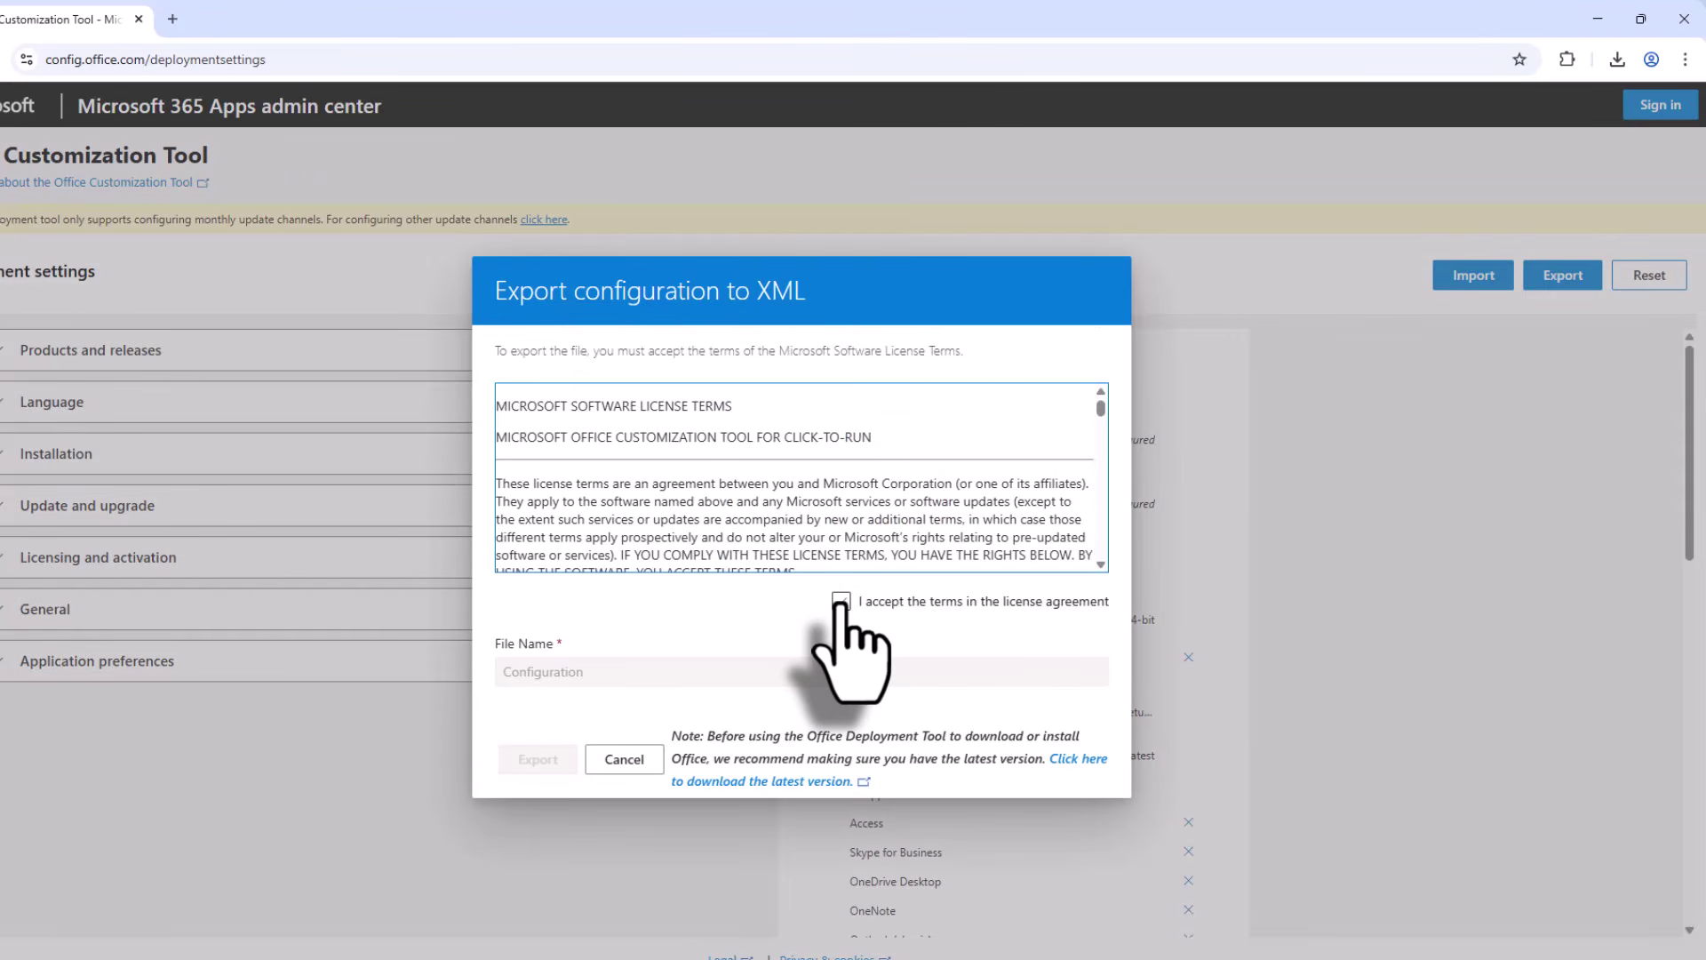
{"action": "left_click", "coordinate": [841, 601]}
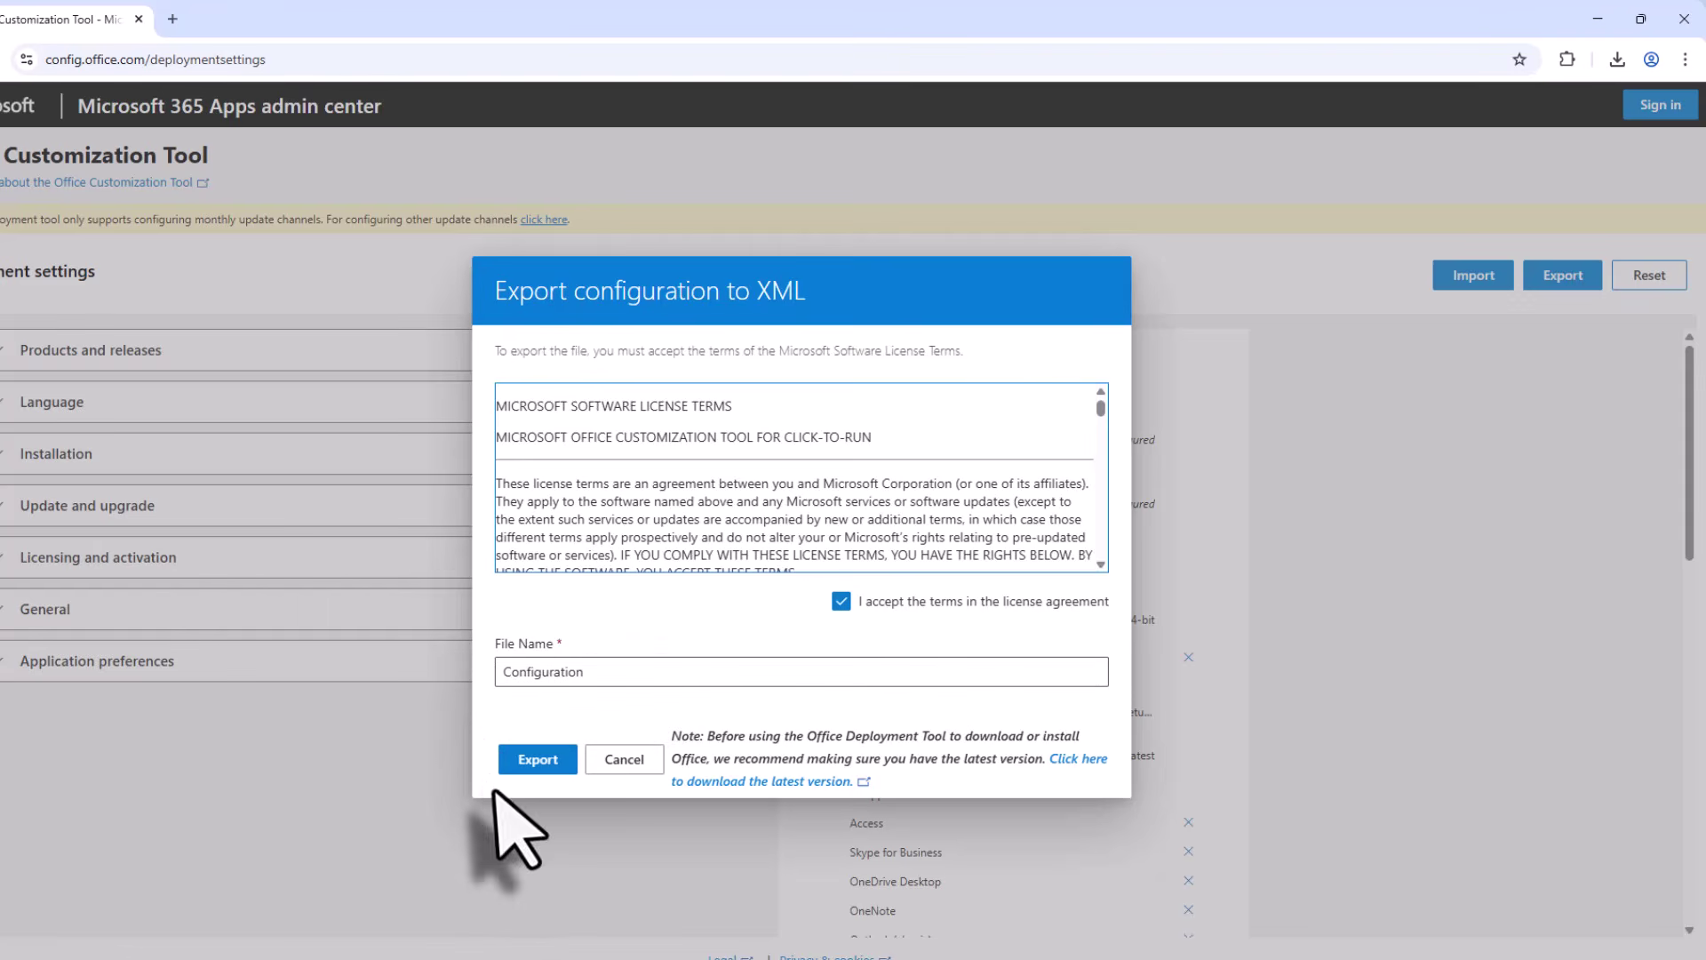
{"action": "left_click", "coordinate": [538, 760]}
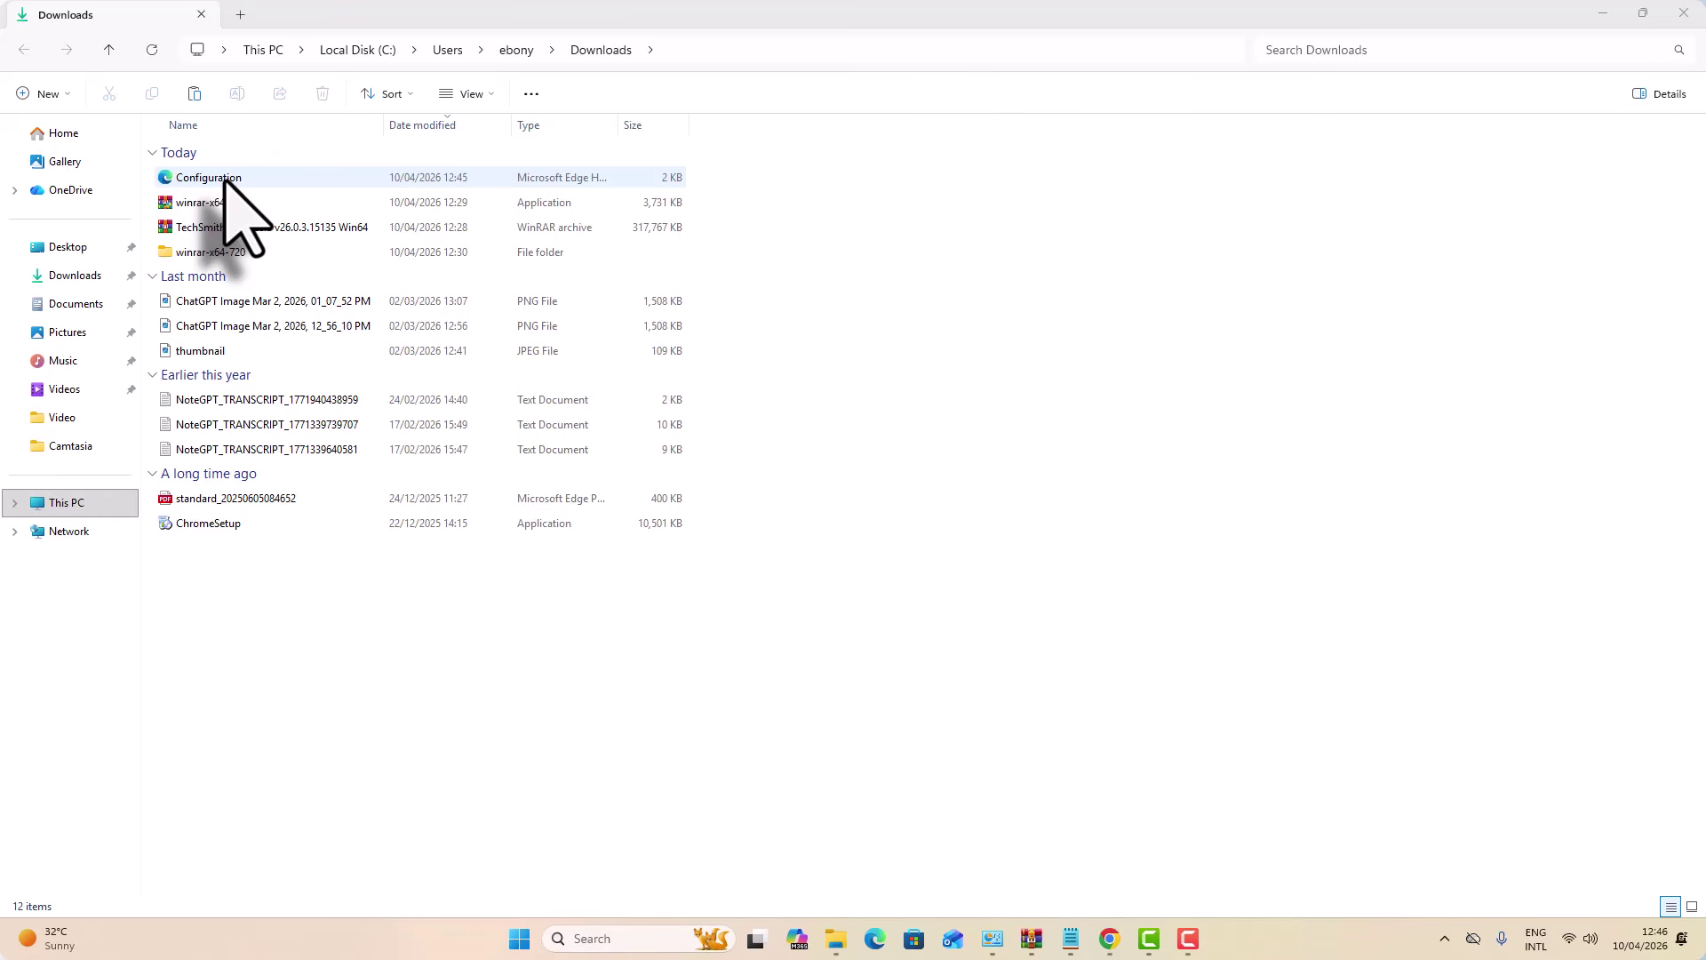
{"action": "left_click", "coordinate": [267, 177]}
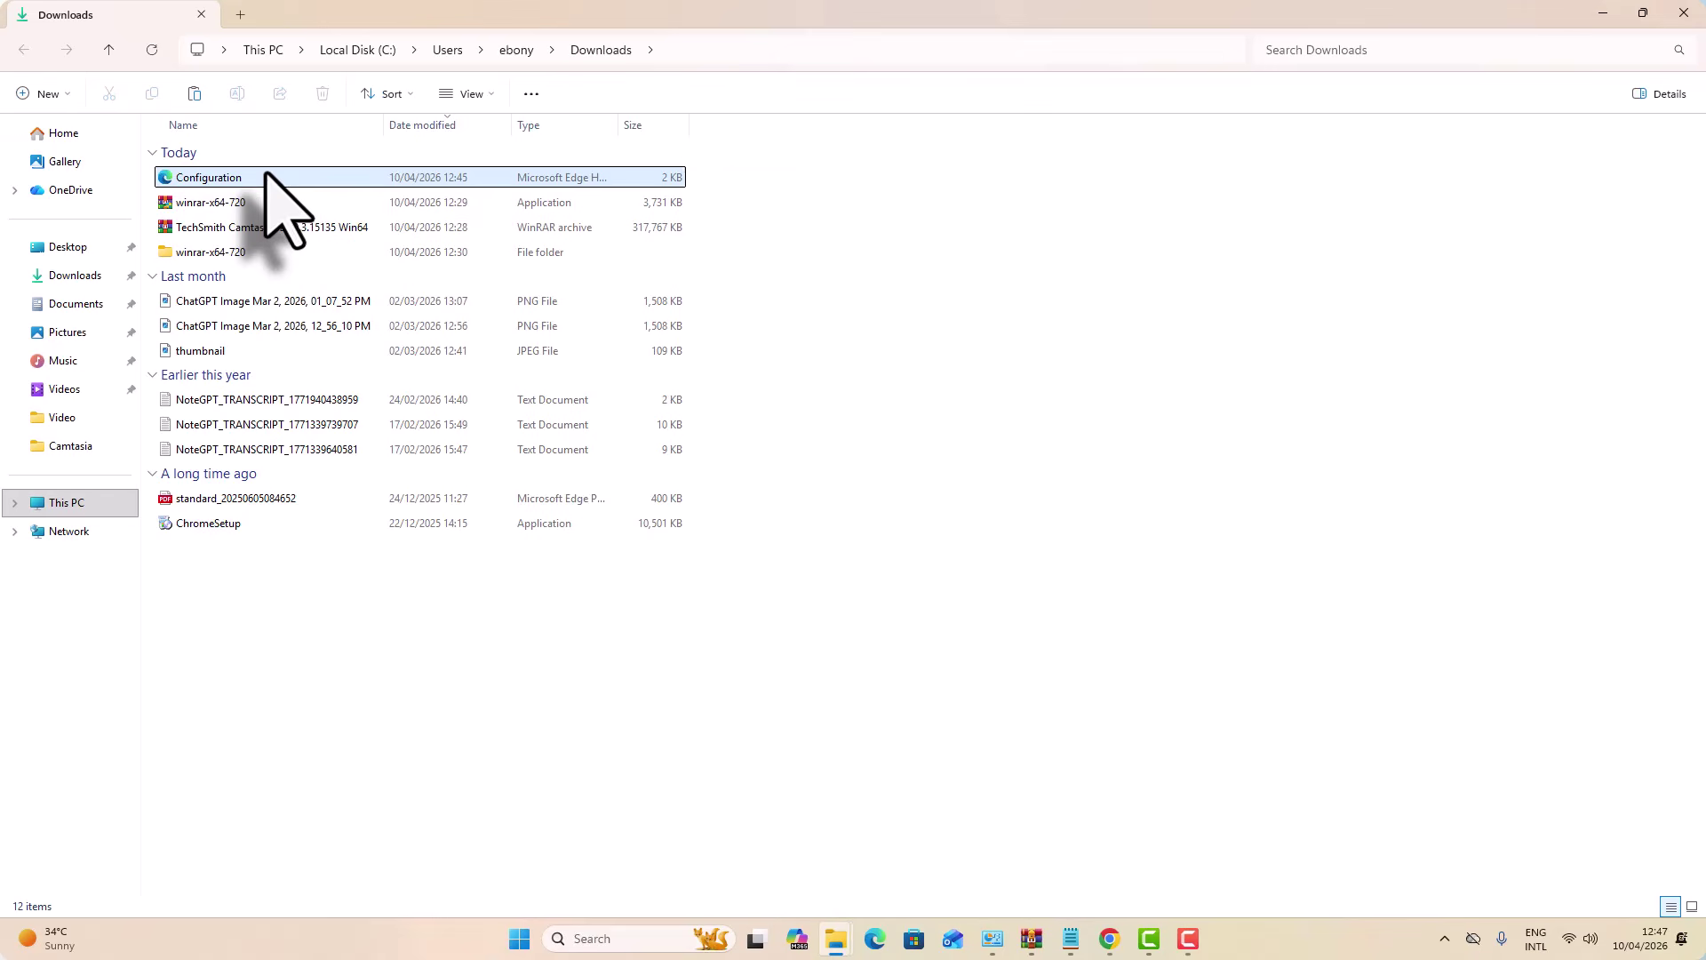
{"action": "left_click", "coordinate": [1603, 13]}
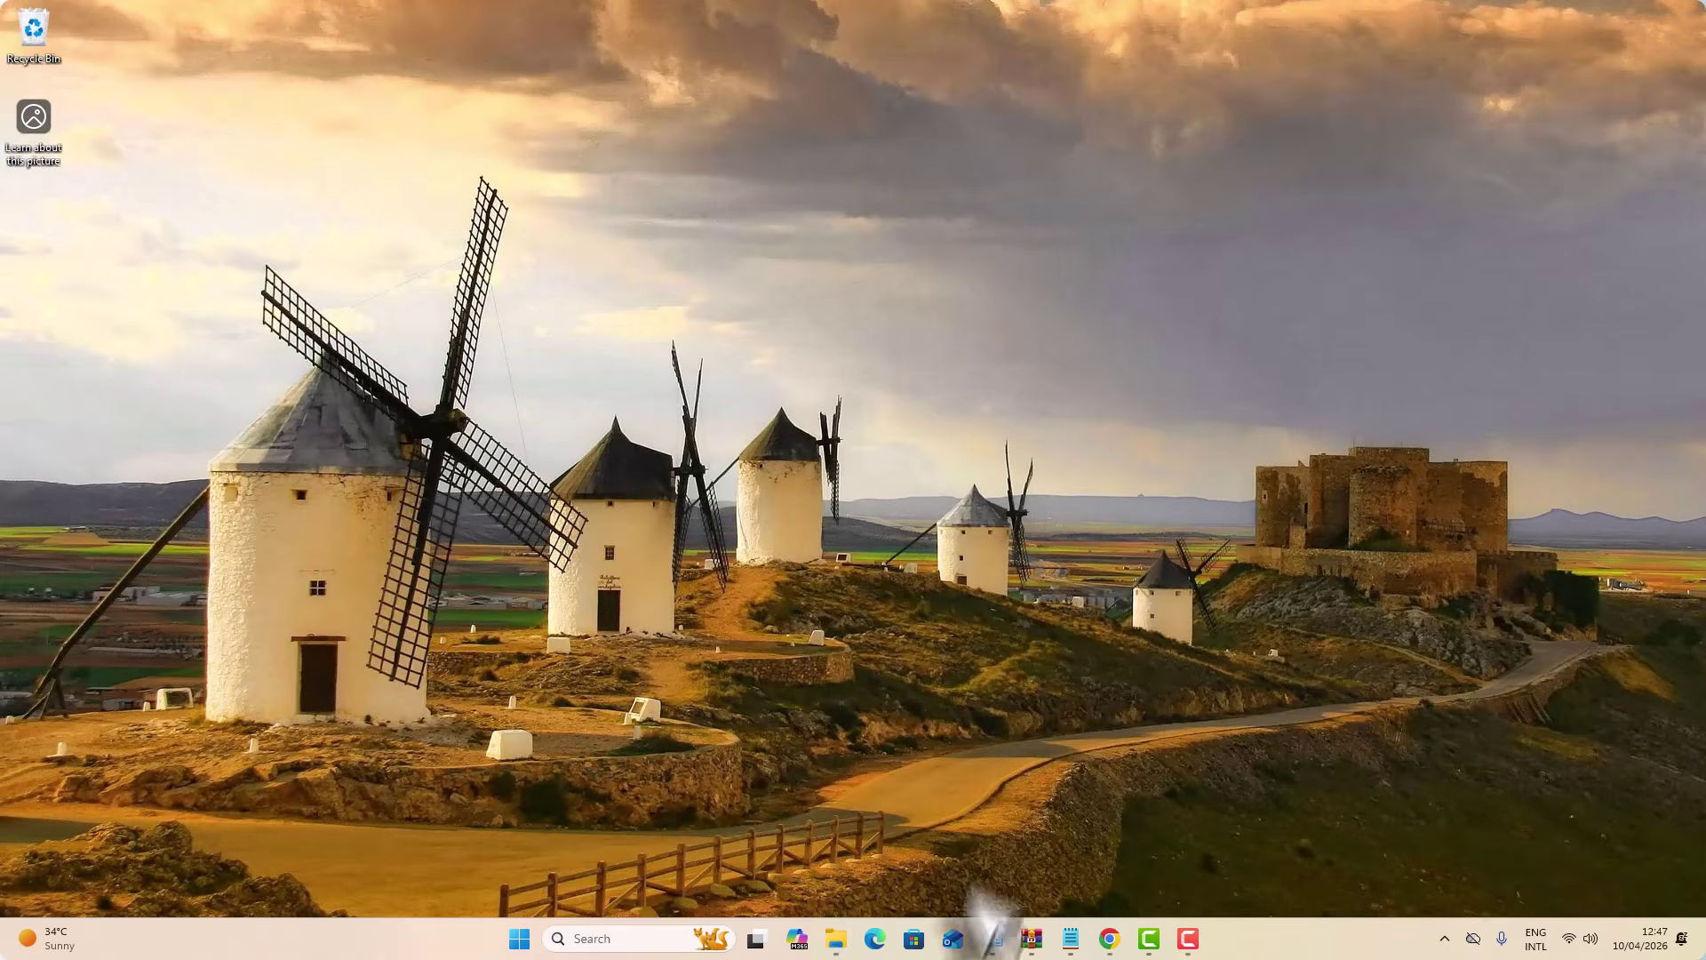
Step: Switch to Chrome, search the web for "office deployment tool" in a new tab, and open the official Microsoft download page
{"action": "left_click", "coordinate": [1110, 939]}
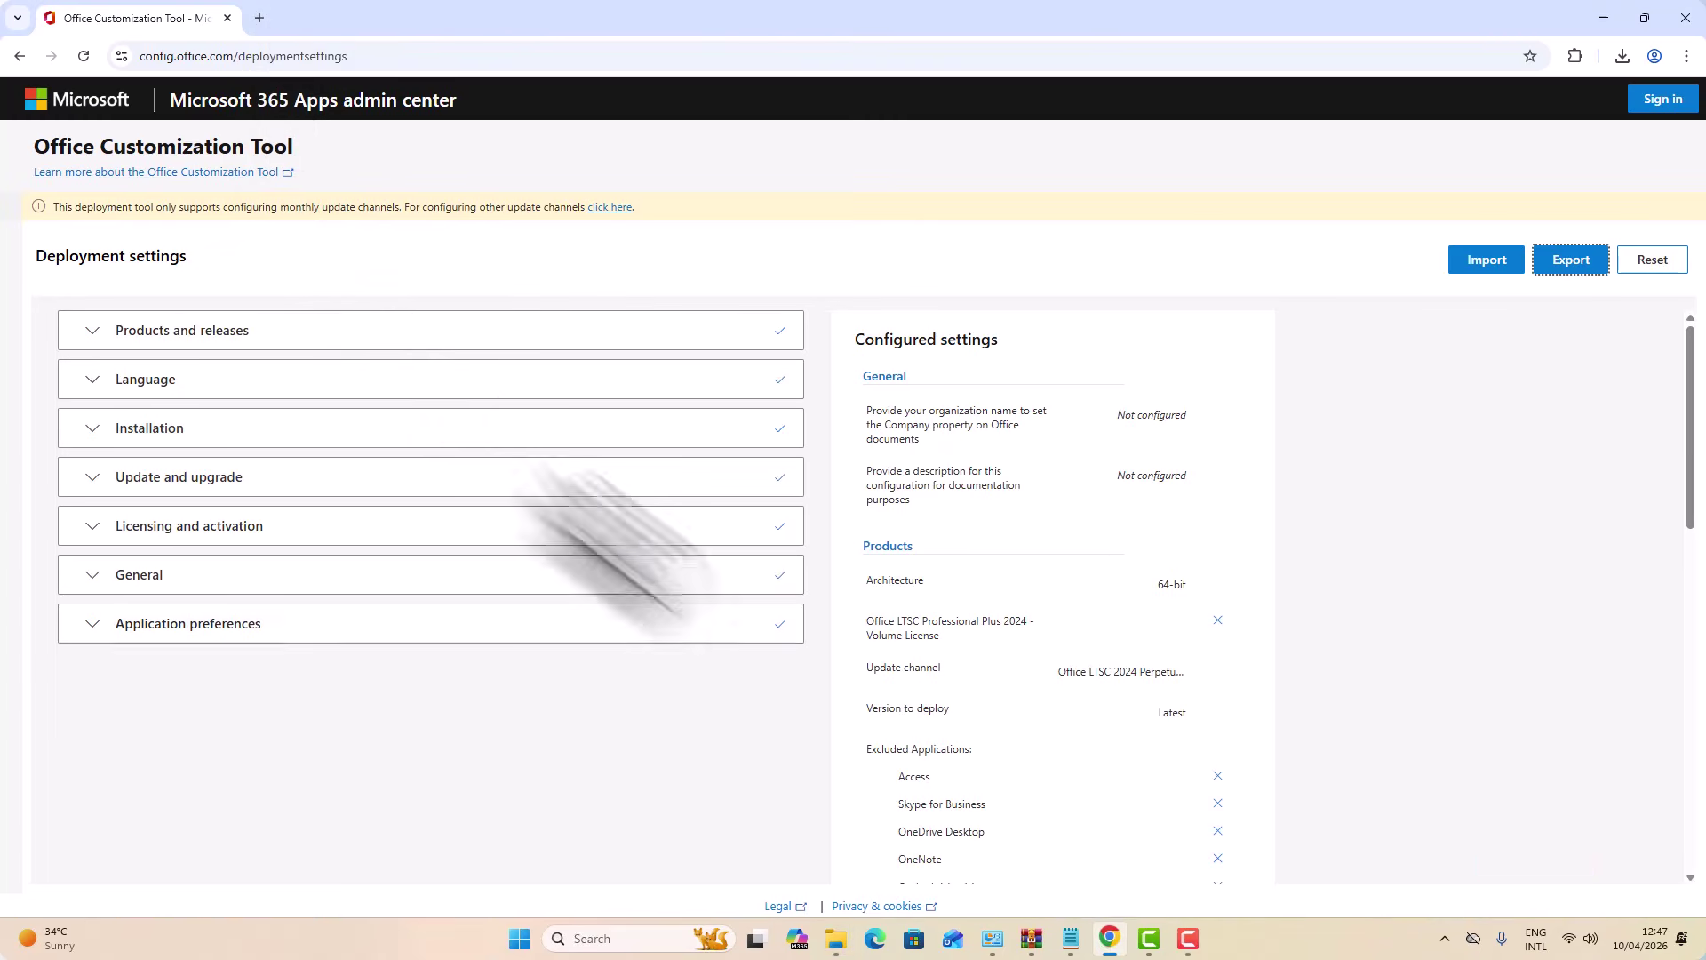
{"action": "left_click", "coordinate": [260, 19]}
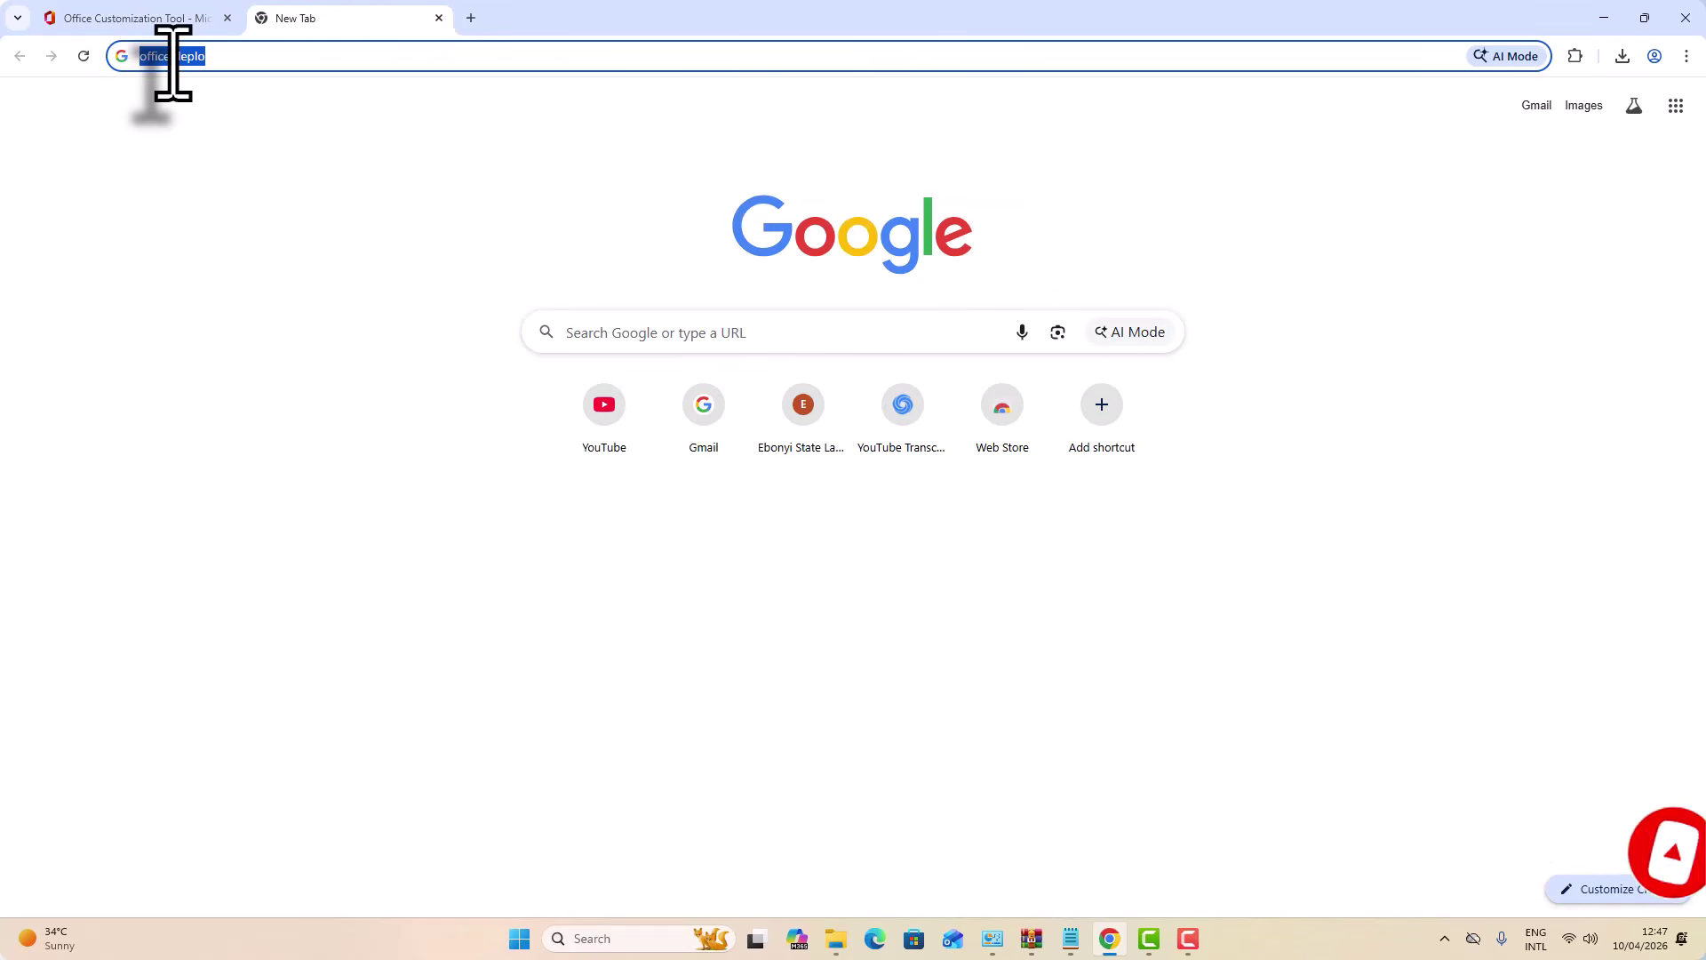
{"action": "type", "text": "offic"}
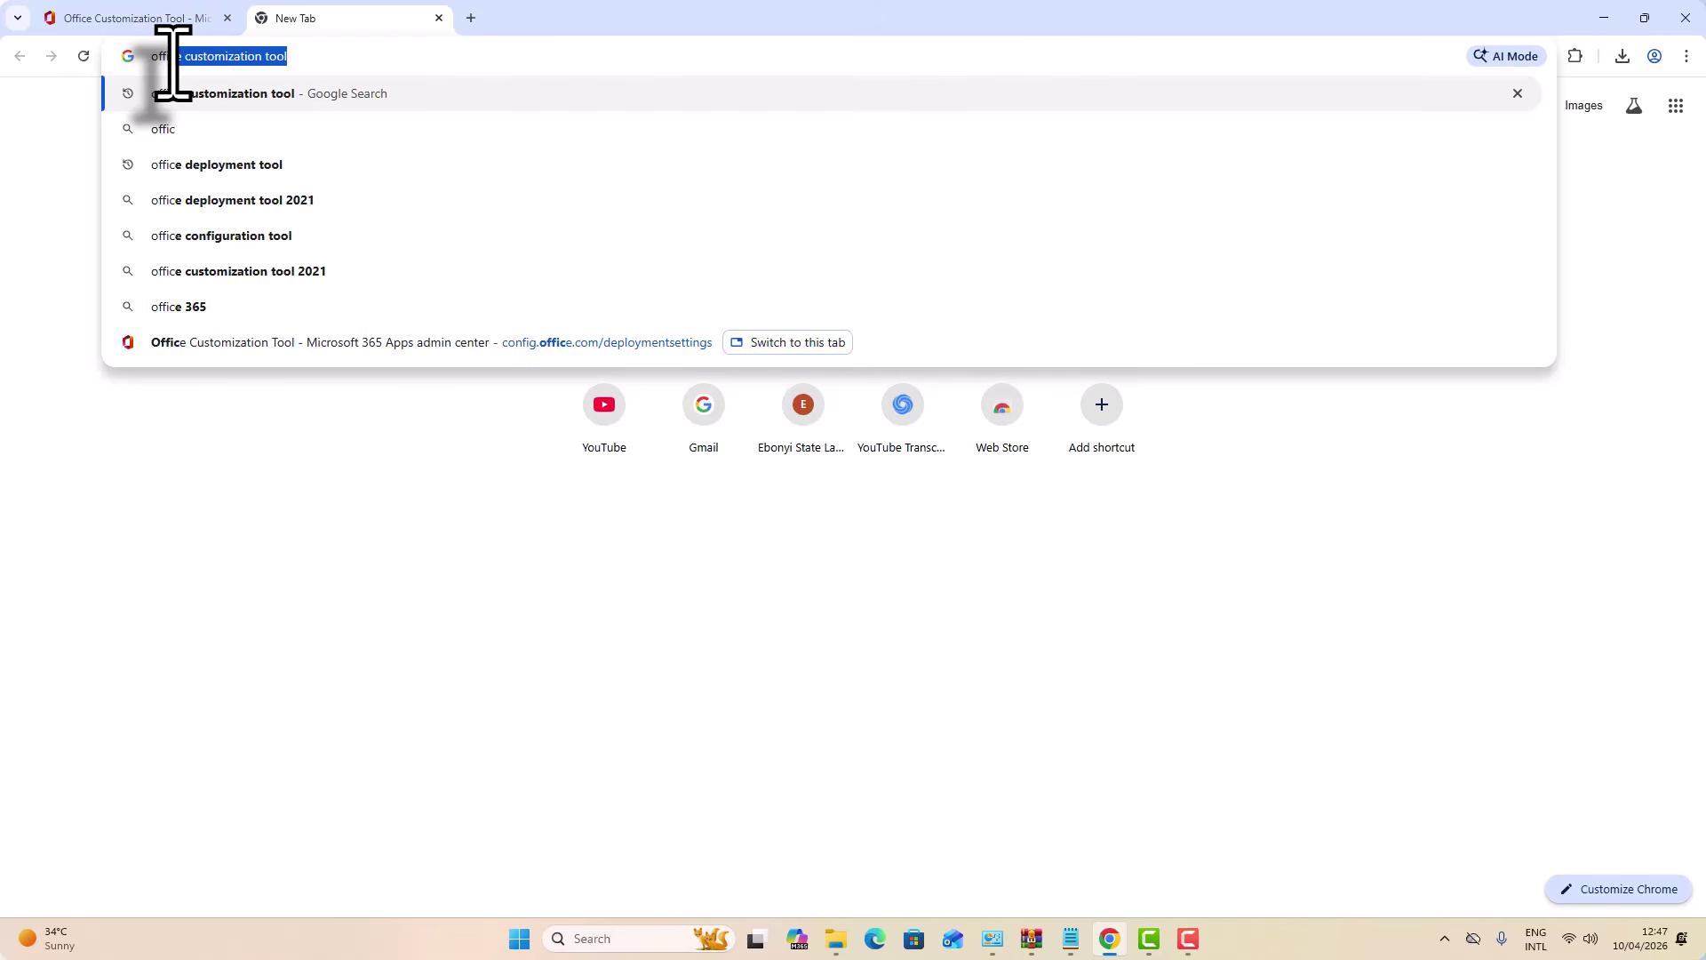
{"action": "type", "text": "e de"}
{"action": "key", "text": "End"}
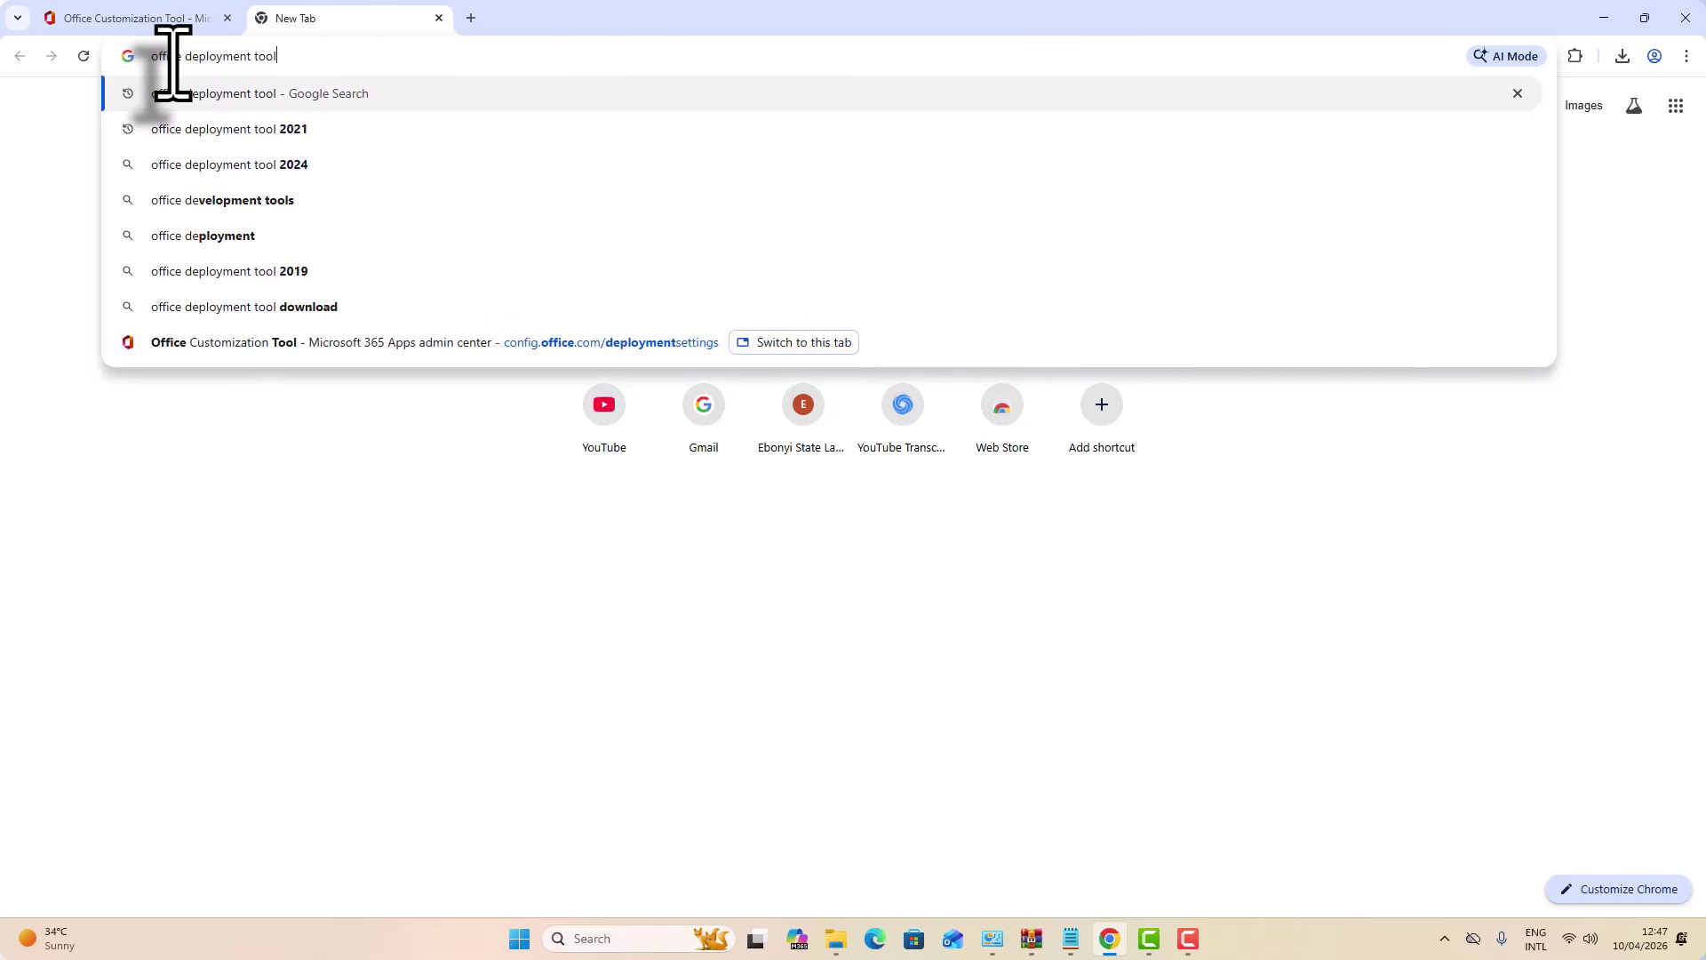
{"action": "key", "text": "Return"}
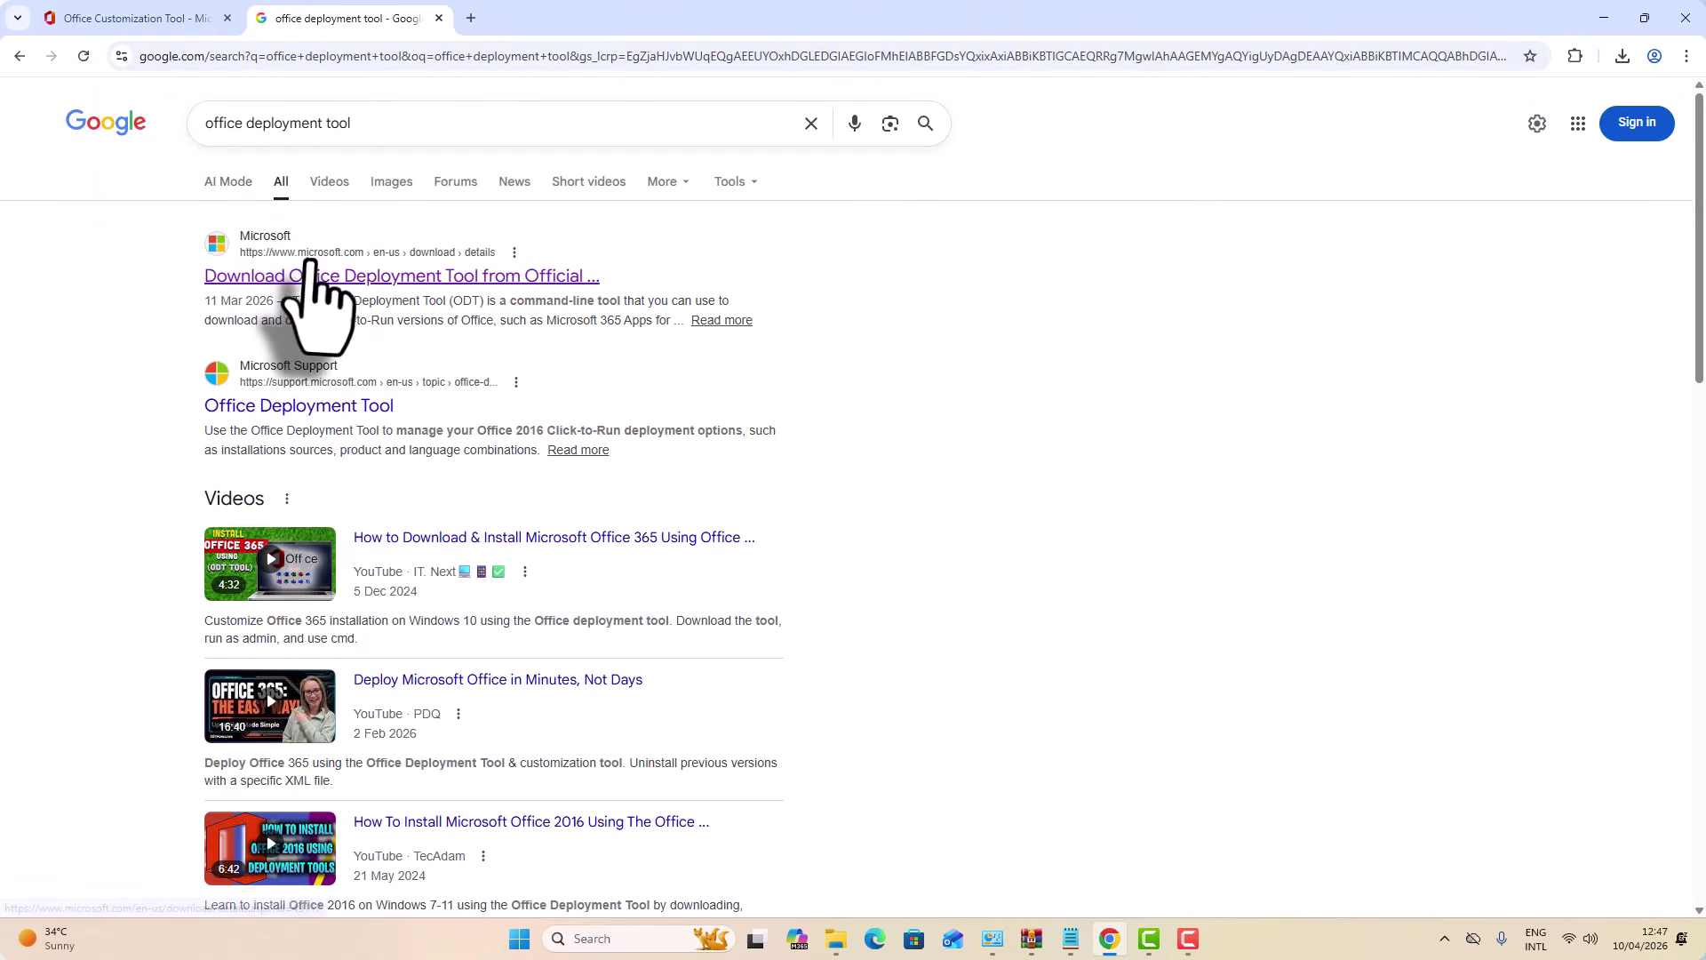
{"action": "left_click", "coordinate": [352, 282]}
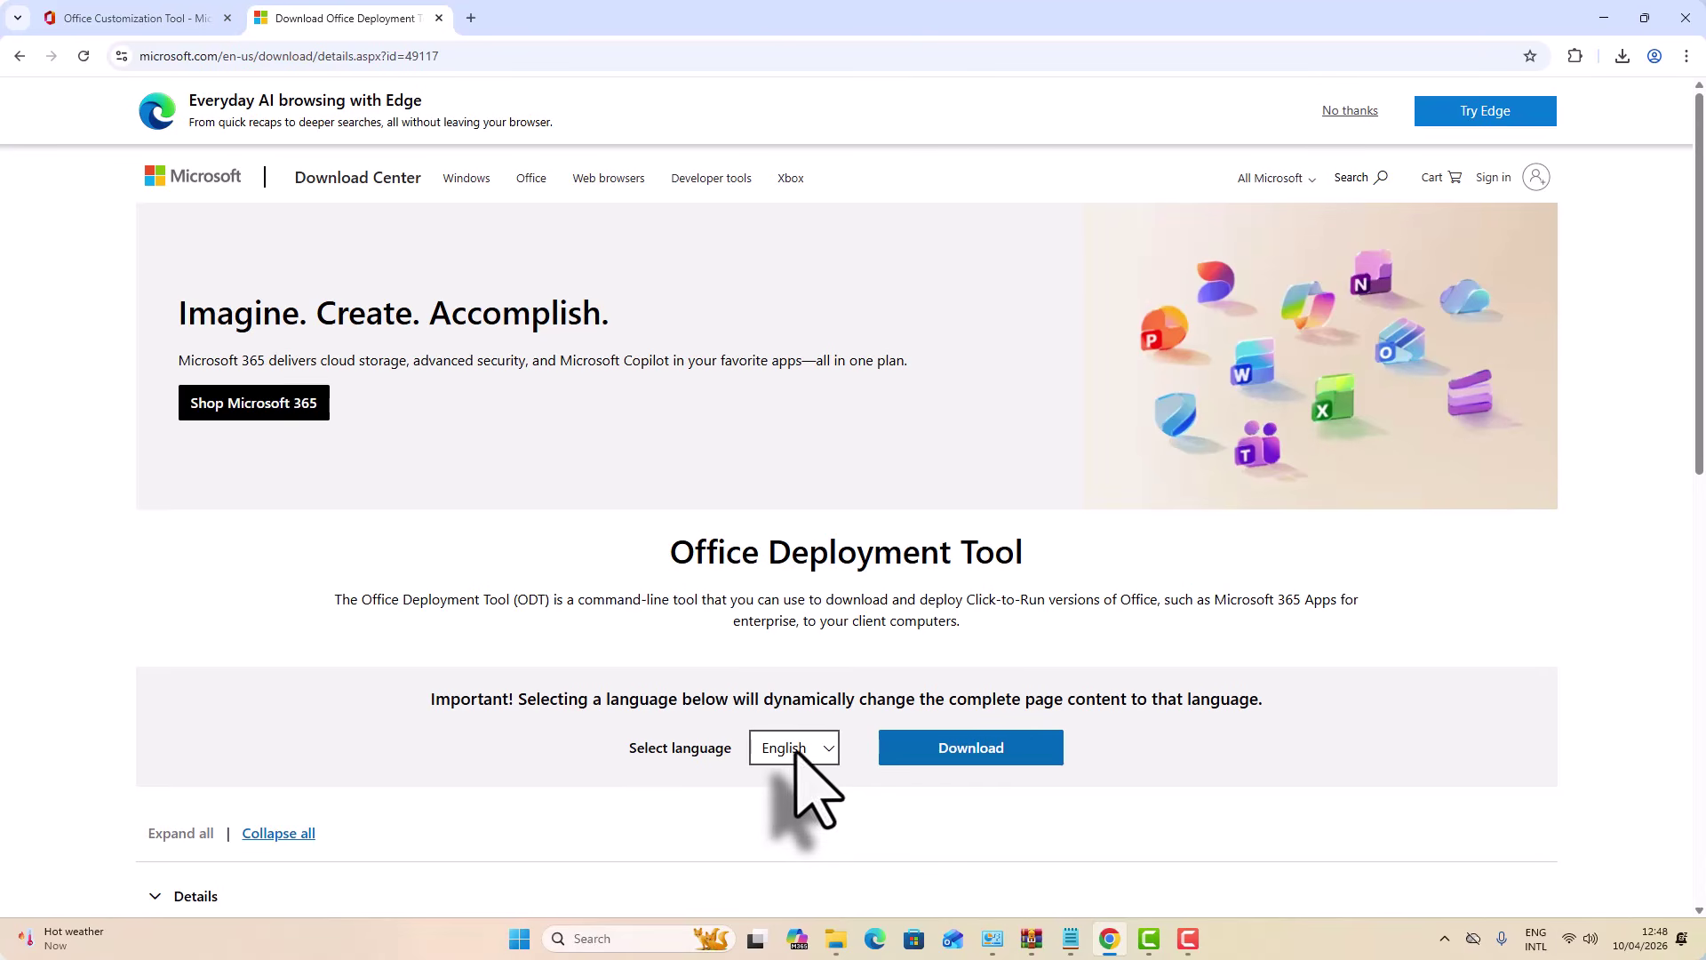
Step: Download the English Office Deployment Tool and show the downloaded file in a maximized Downloads folder window
{"action": "left_click", "coordinate": [946, 753]}
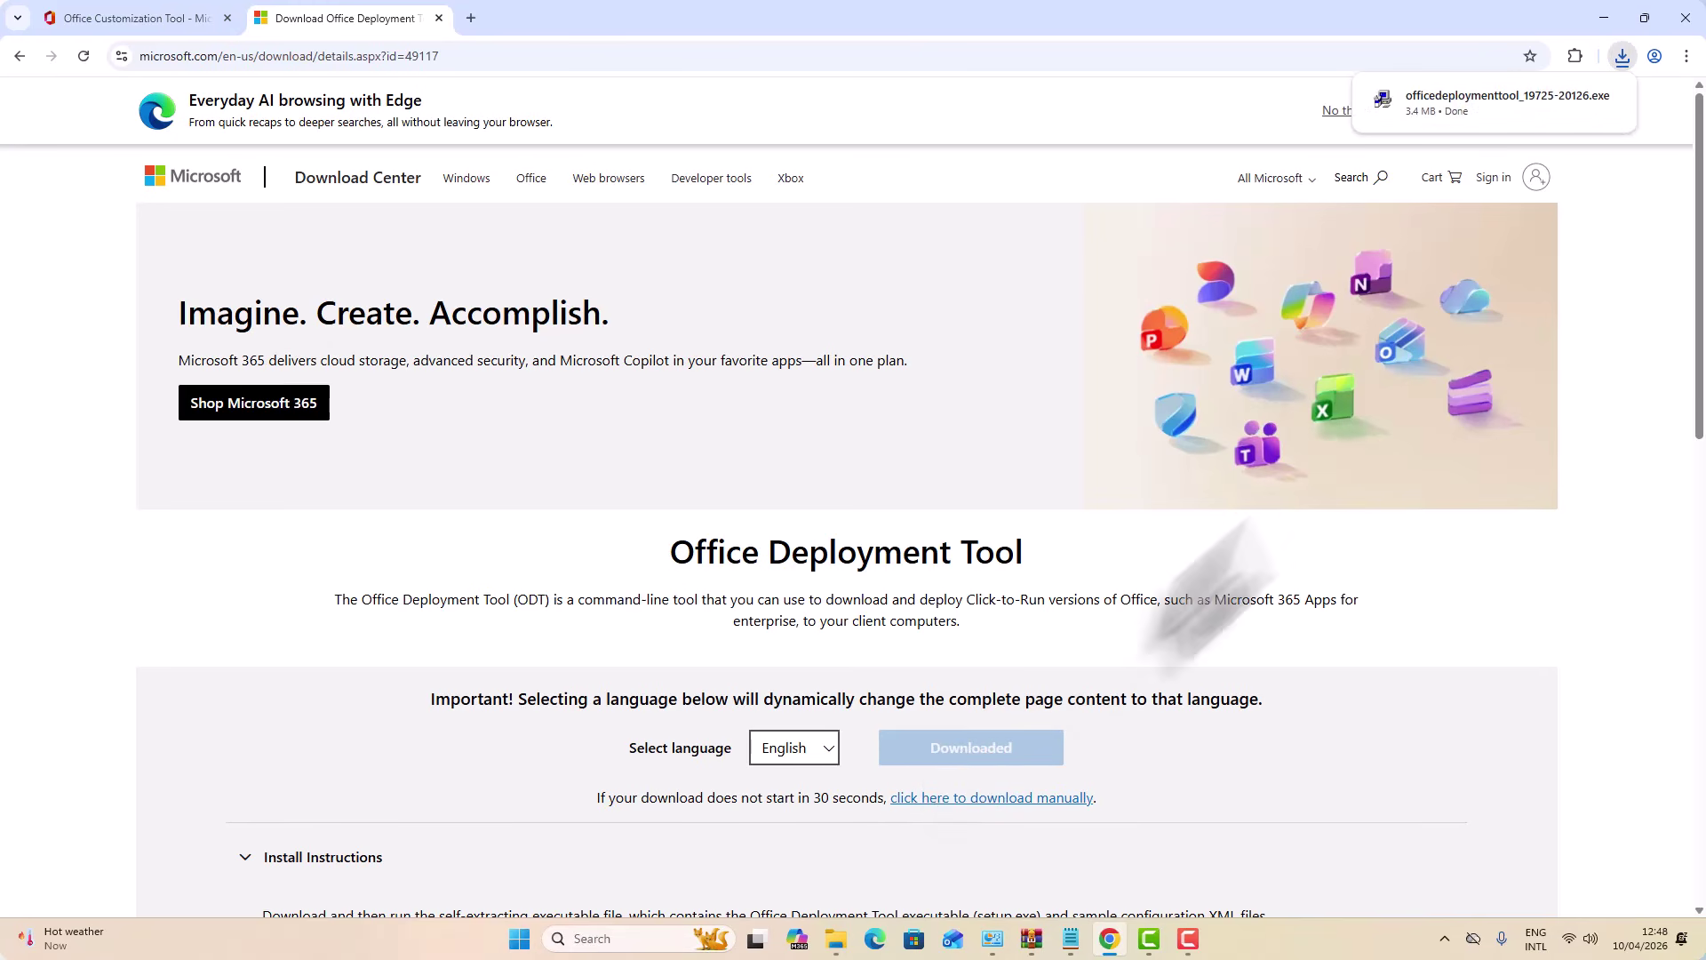
{"action": "left_click", "coordinate": [1575, 98]}
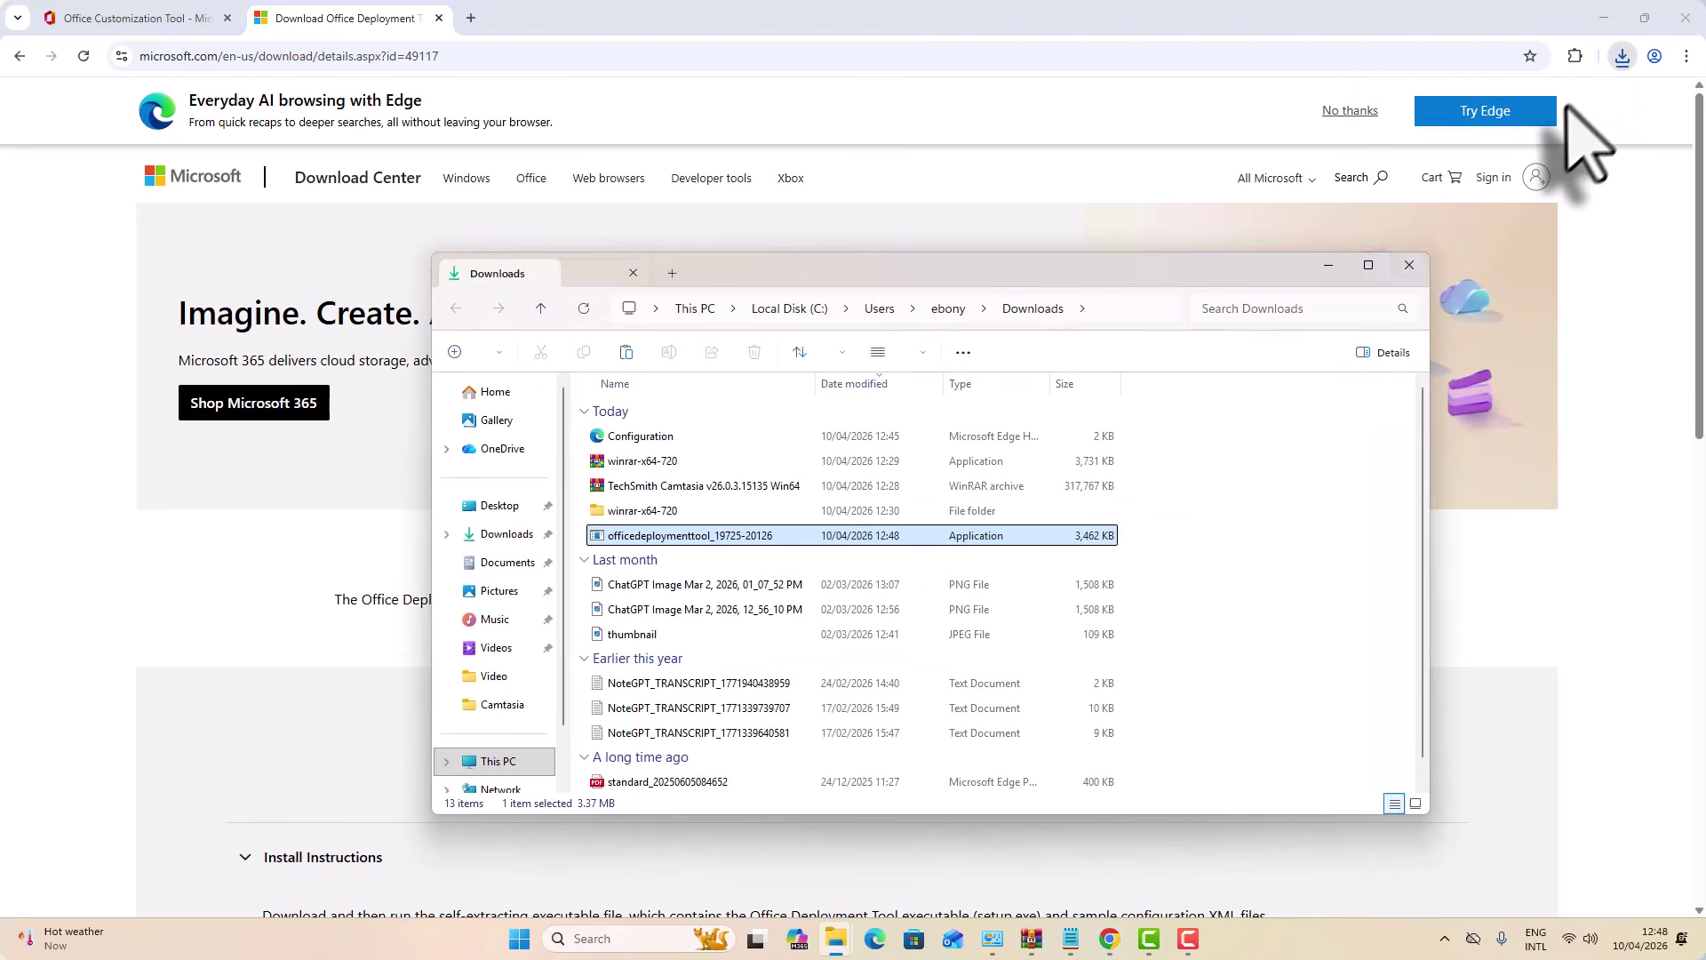
{"action": "left_click", "coordinate": [1369, 265]}
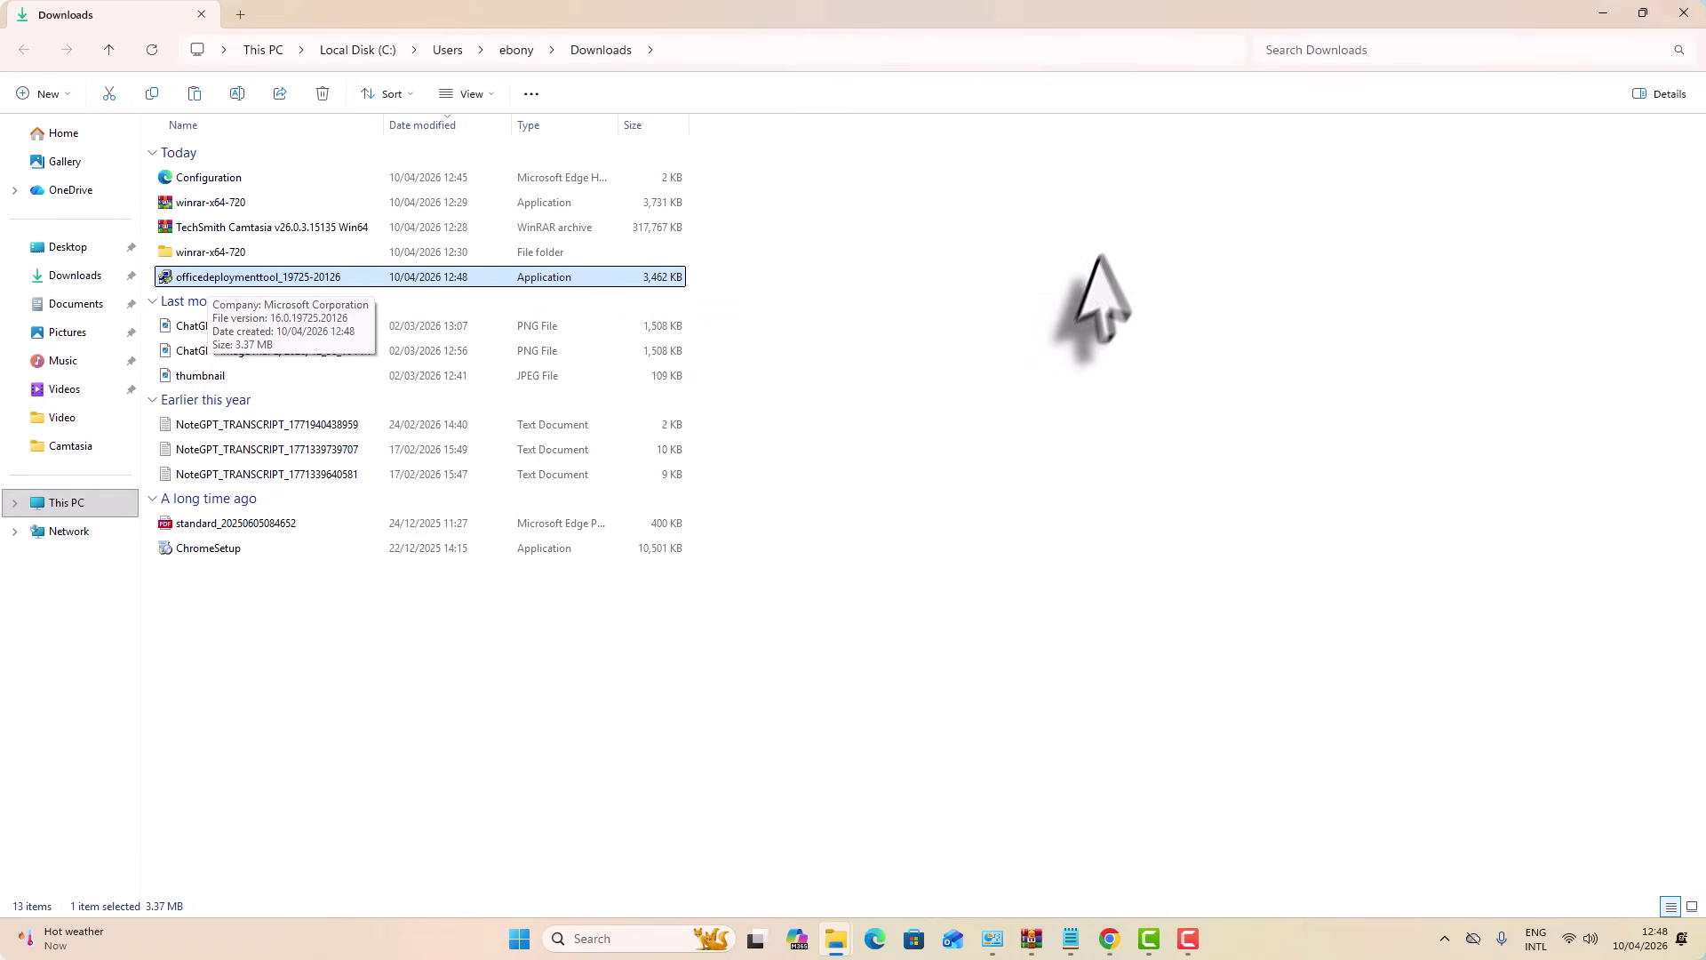
Step: Create a new folder named Microsoft Office in the Downloads folder
{"action": "right_click", "coordinate": [1107, 216]}
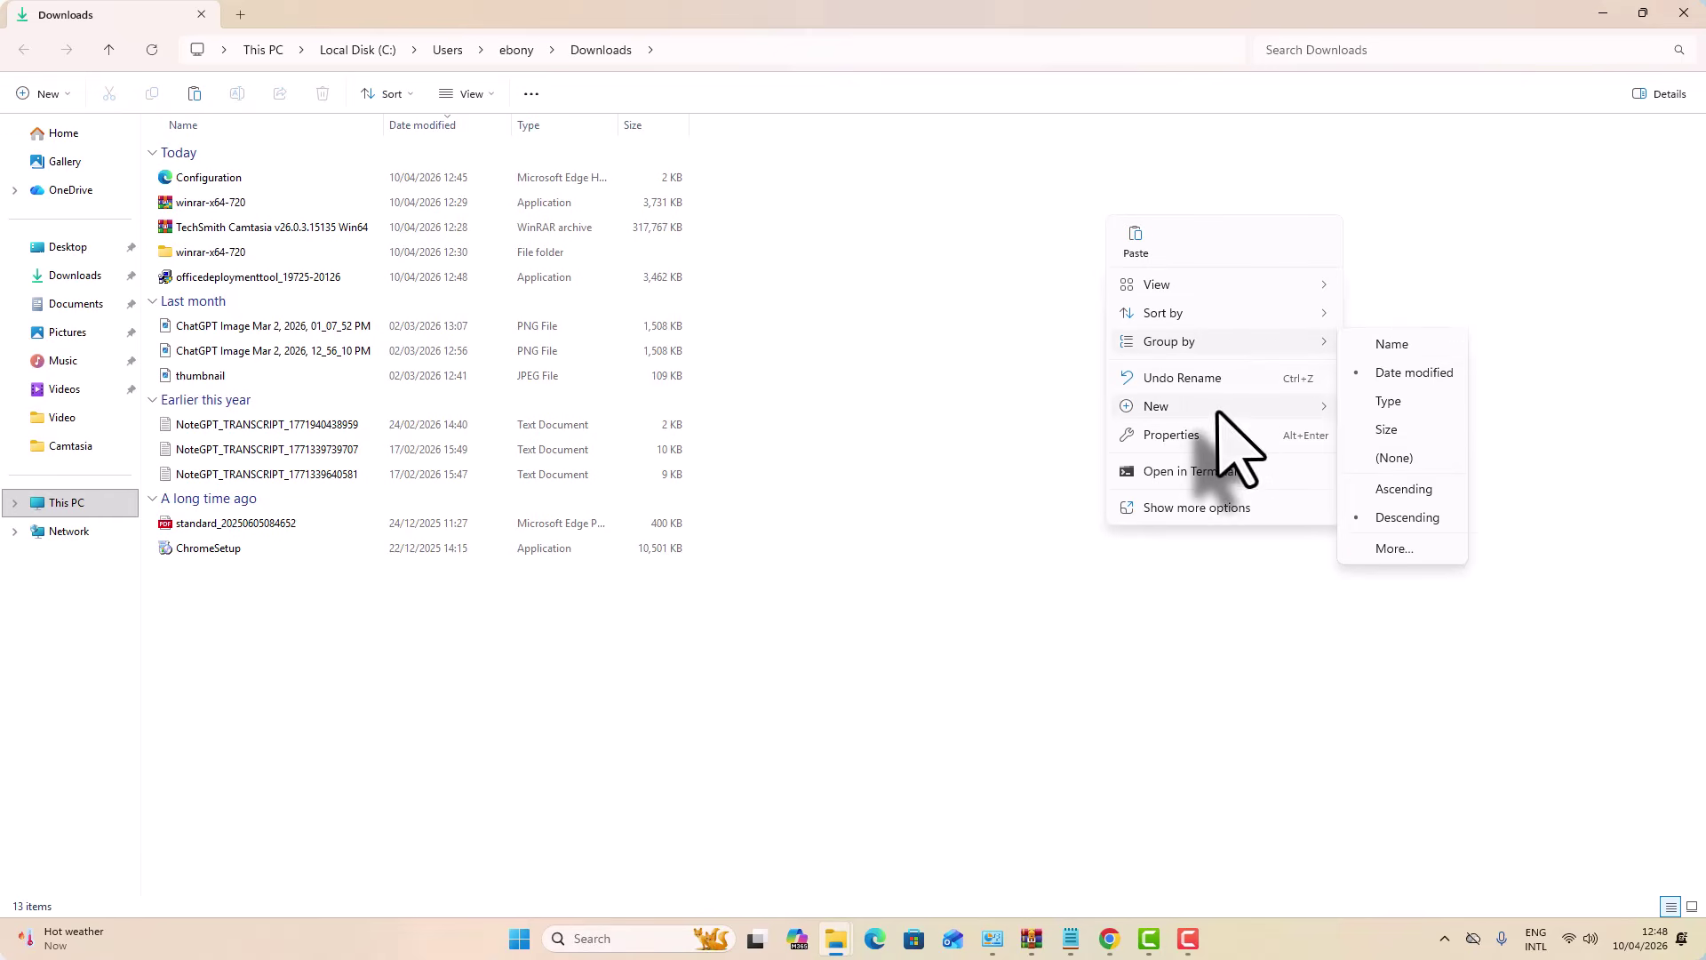
{"action": "mouse_move", "coordinate": [1307, 406]}
{"action": "left_click", "coordinate": [1390, 411]}
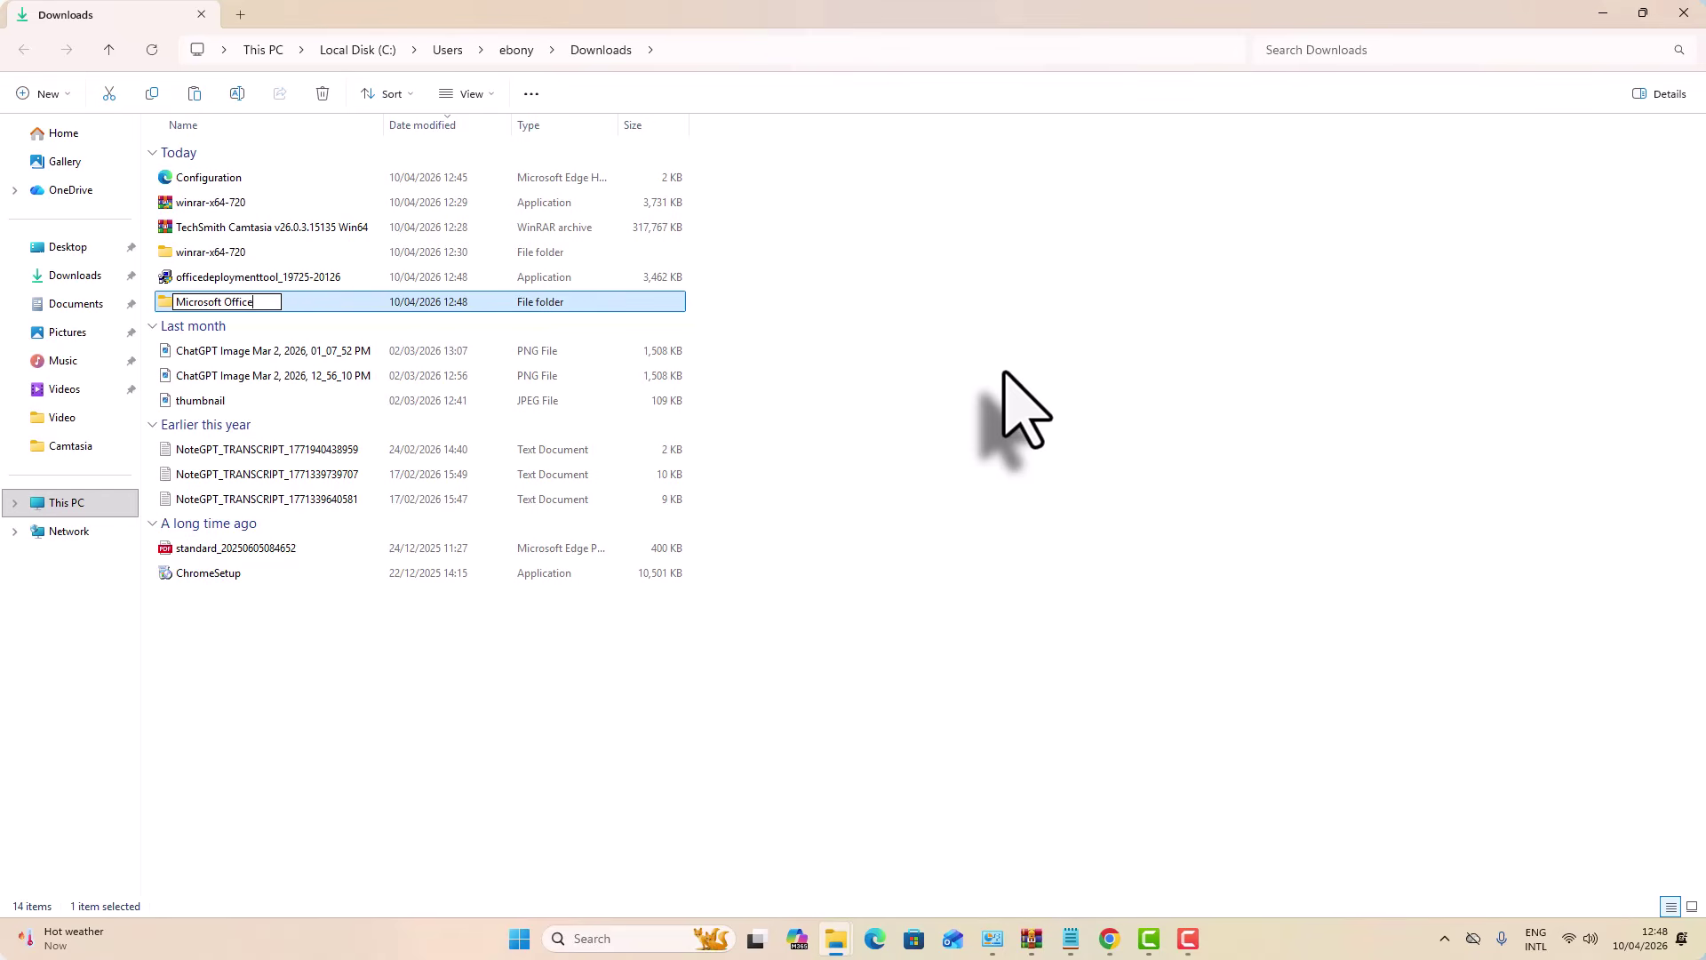
{"action": "left_click", "coordinate": [1018, 414]}
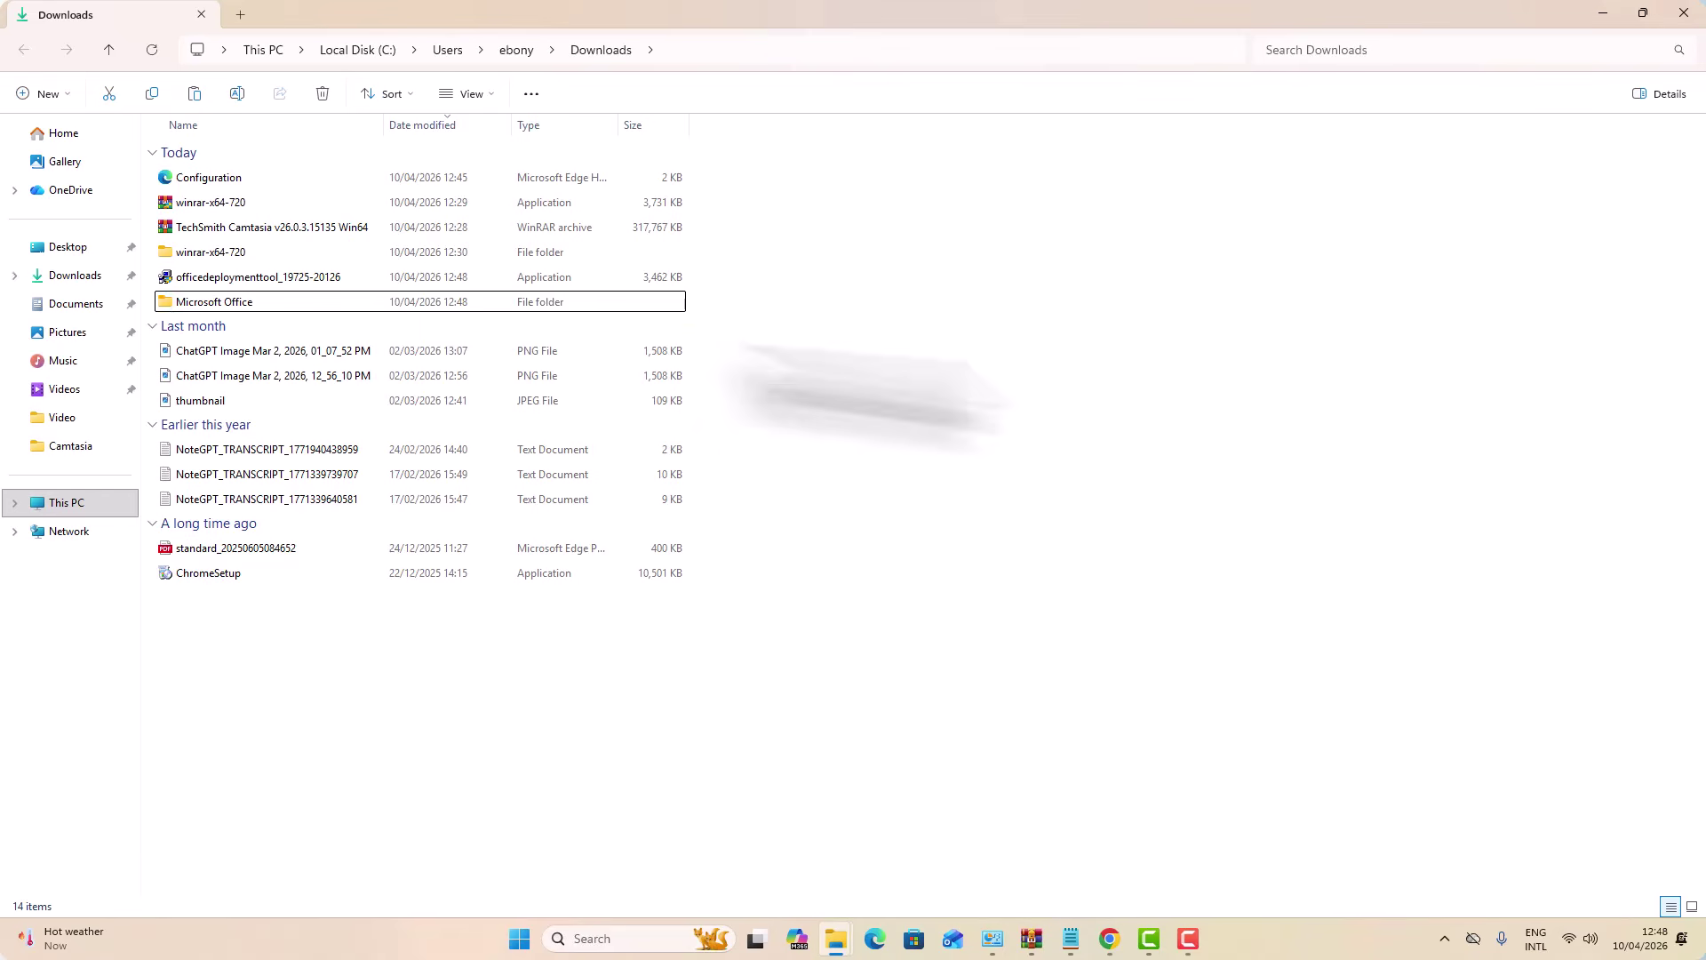
{"action": "left_click", "coordinate": [212, 182]}
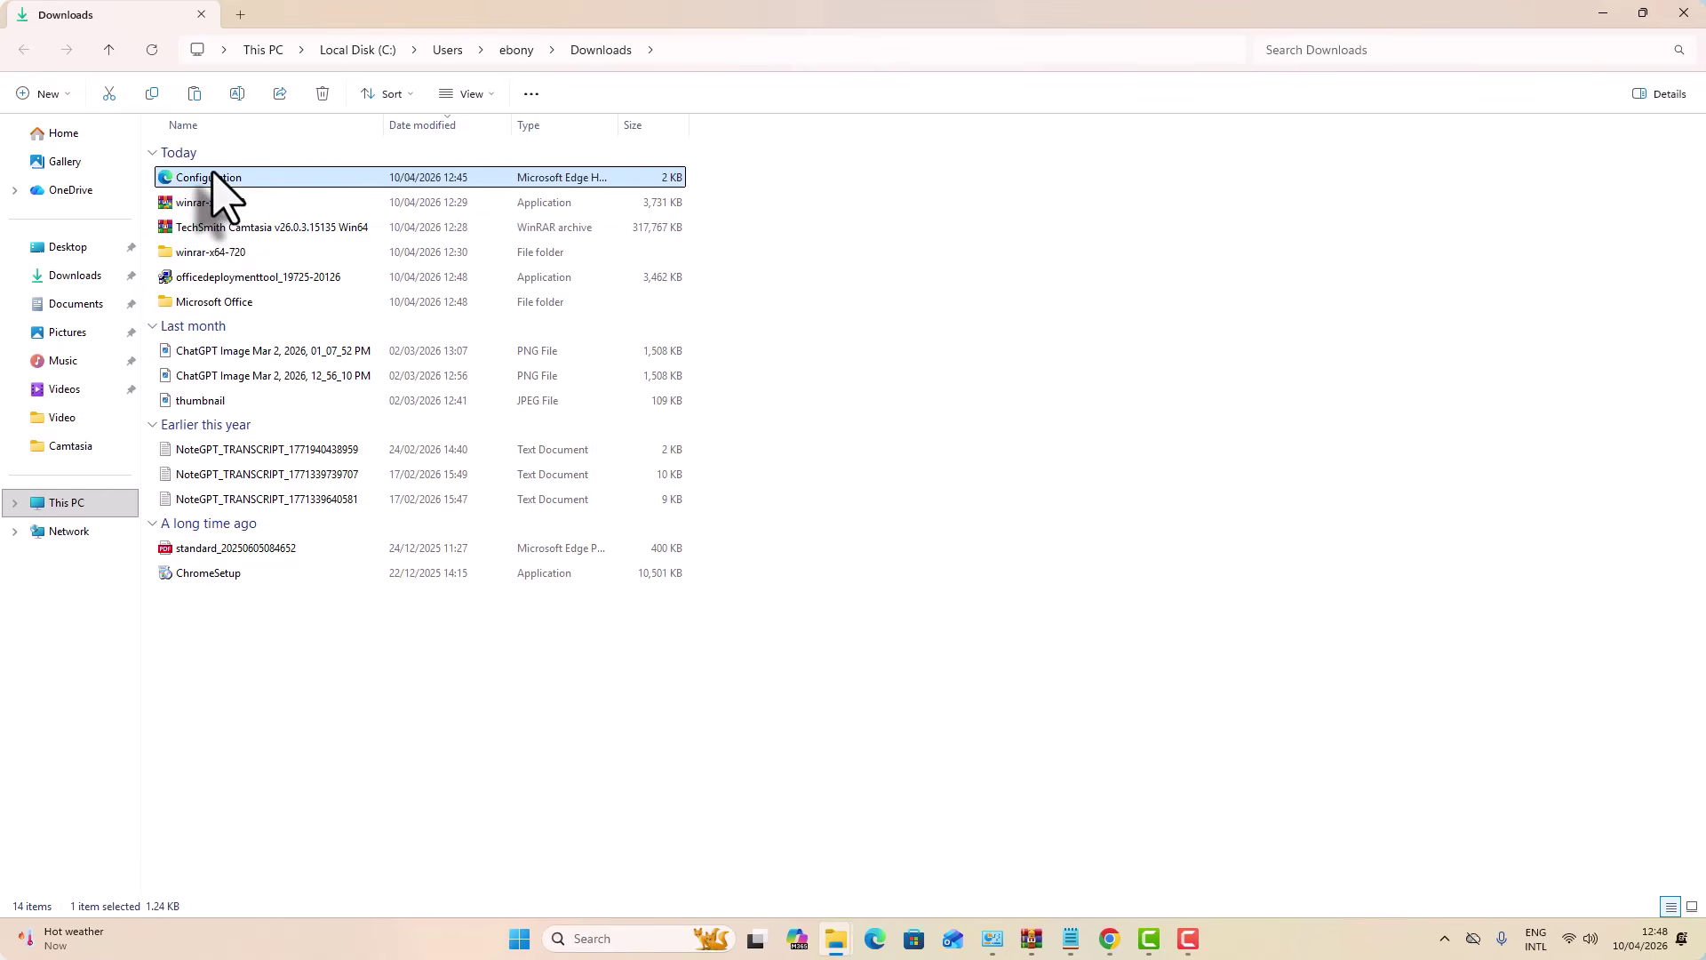
{"action": "left_click", "coordinate": [230, 279], "text": "ctrl"}
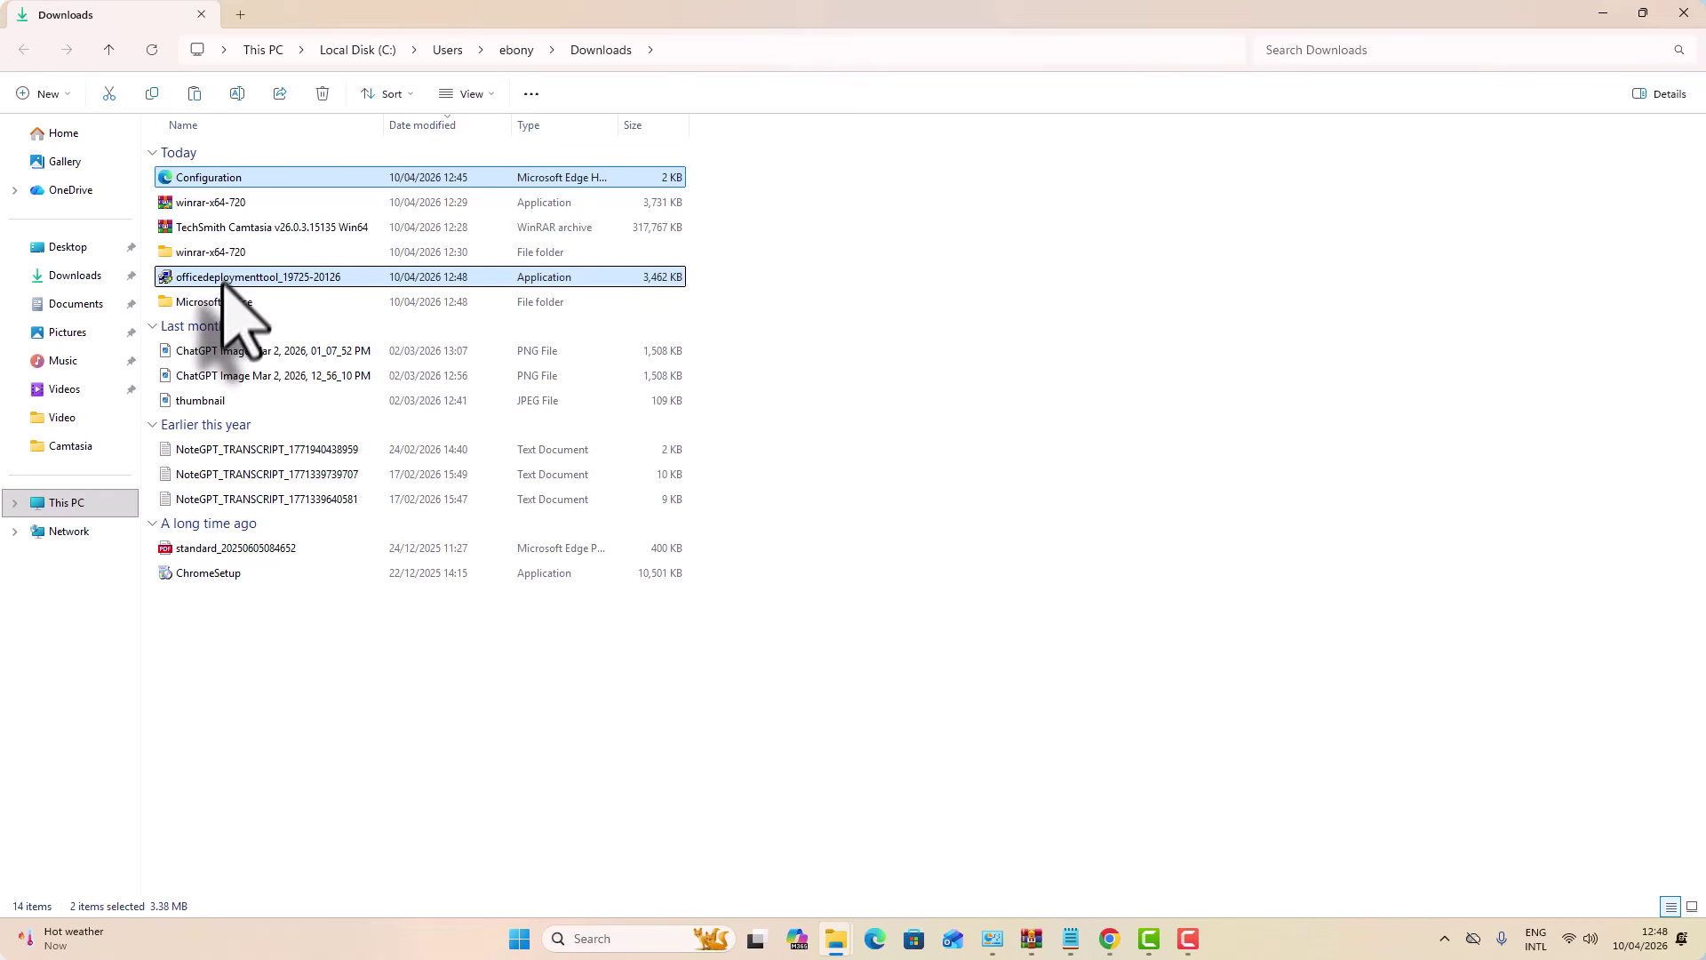
{"action": "left_click_drag", "start_coordinate": [230, 283], "coordinate": [227, 307]}
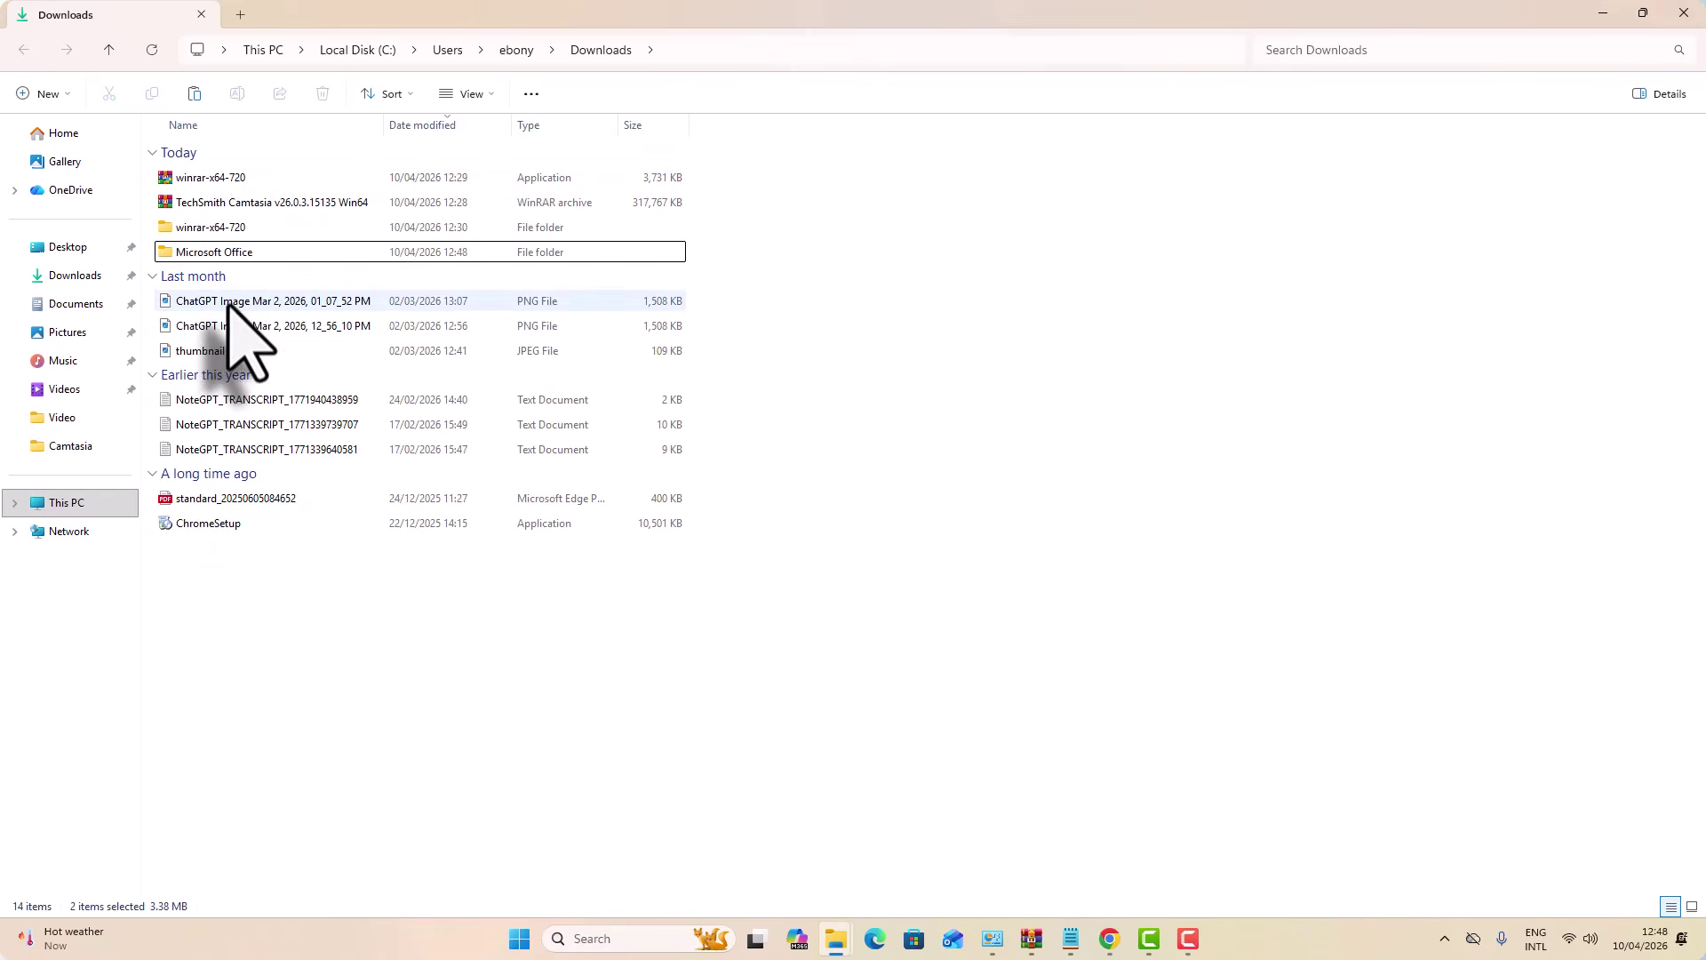
{"action": "double_click", "coordinate": [233, 254]}
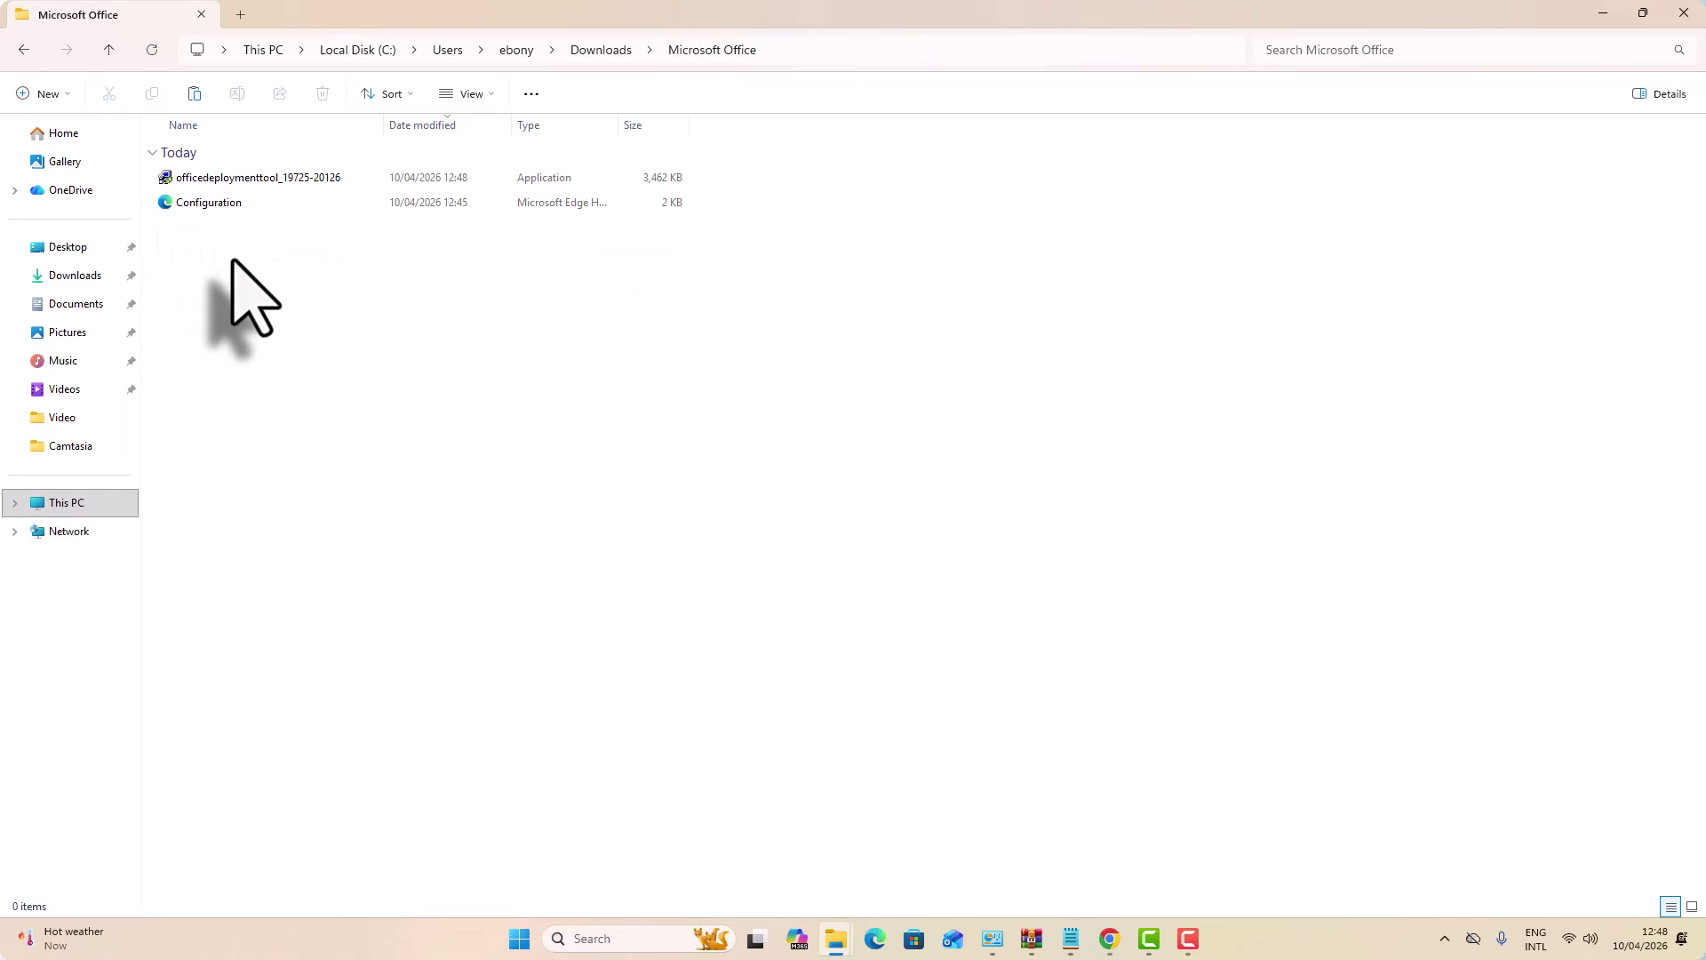
{"action": "left_click", "coordinate": [239, 177]}
{"action": "double_click", "coordinate": [239, 177]}
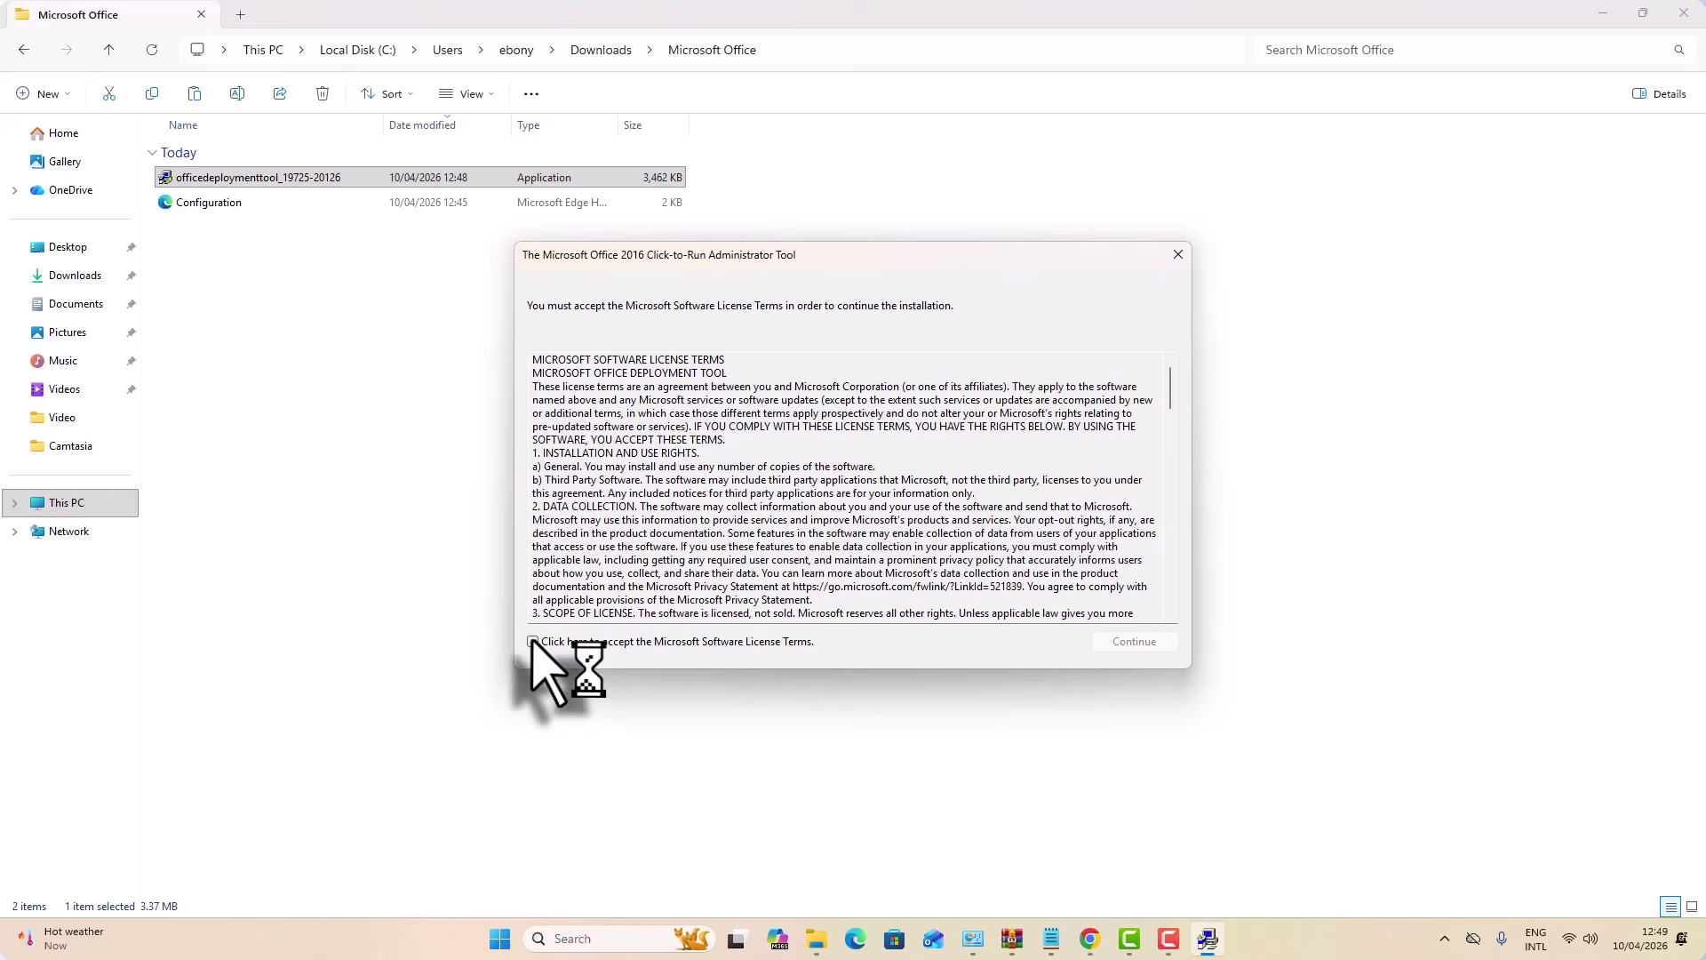
{"action": "left_click", "coordinate": [534, 642]}
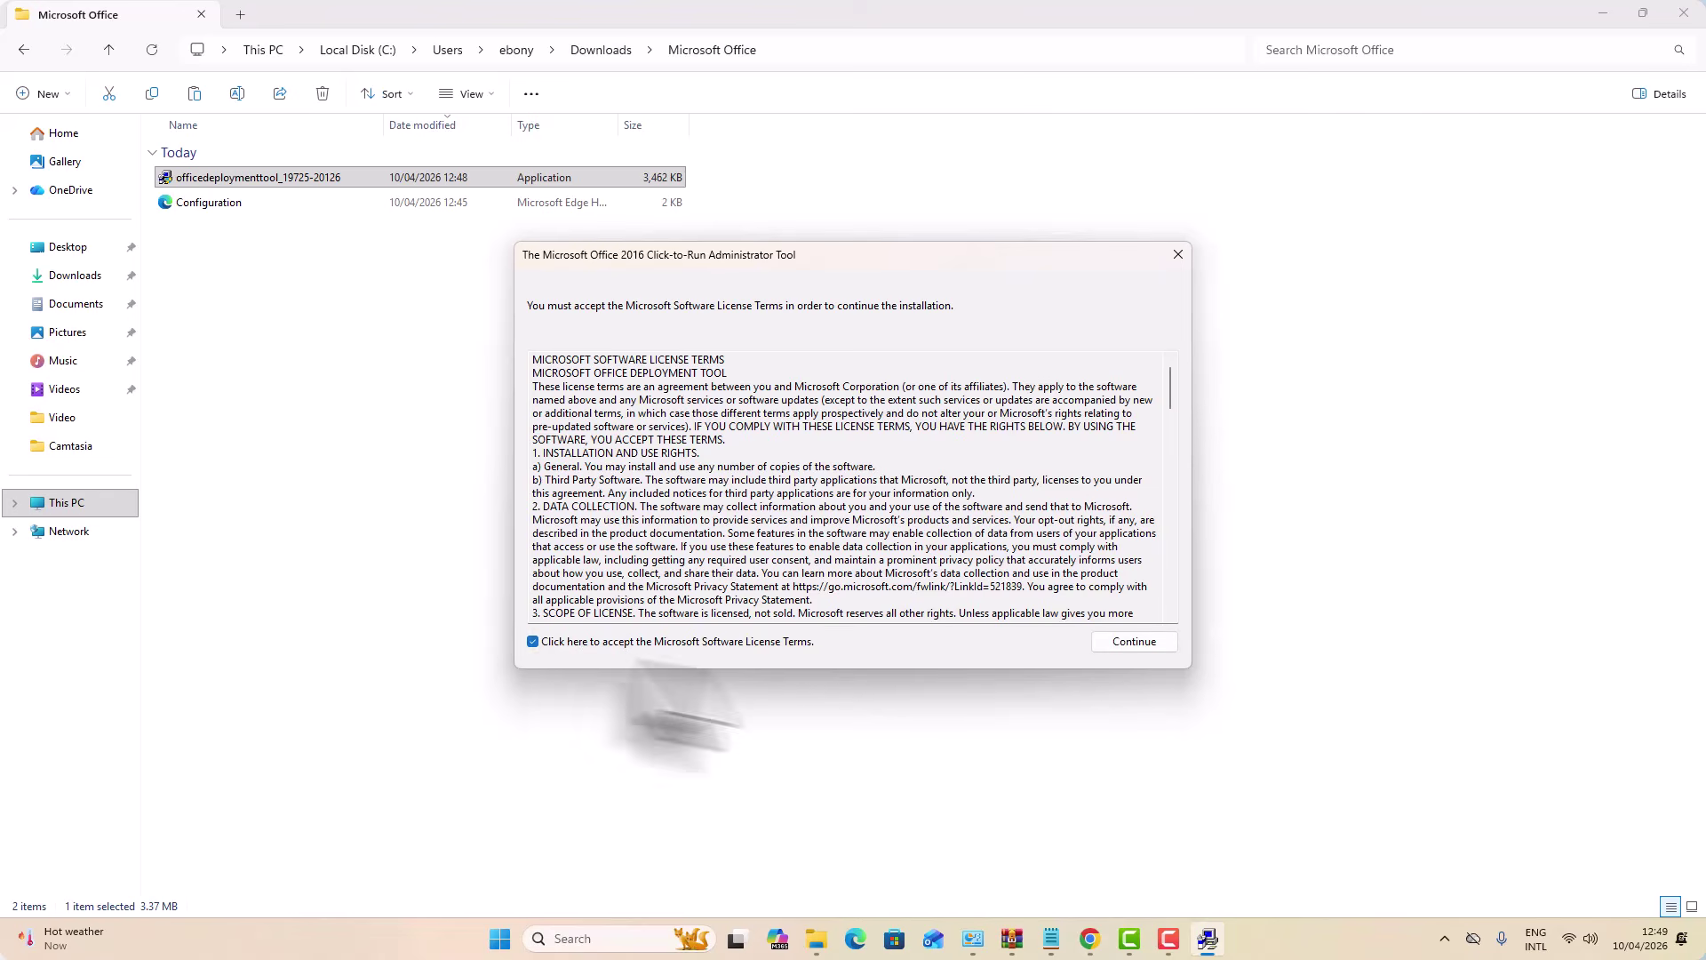
{"action": "left_click", "coordinate": [1133, 644]}
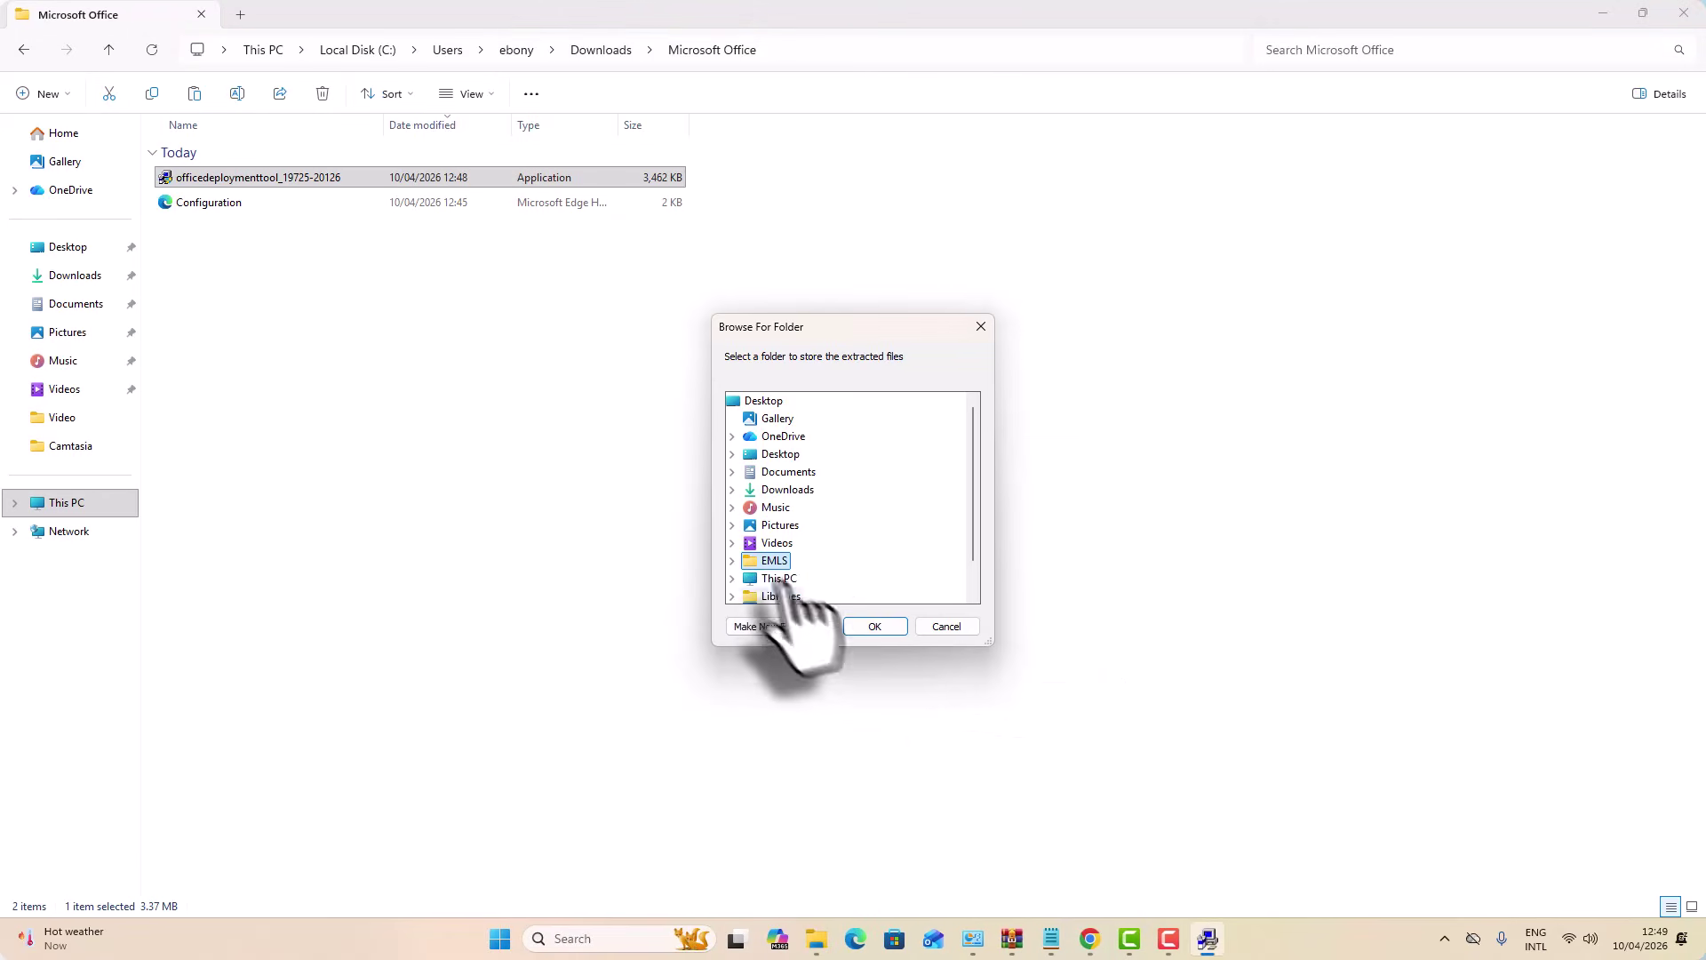
Step: Extract the deployment tool files into the Microsoft Office folder inside Downloads and close the completion message
{"action": "scroll", "coordinate": [778, 569], "scroll_direction": "down", "scroll_amount": 1}
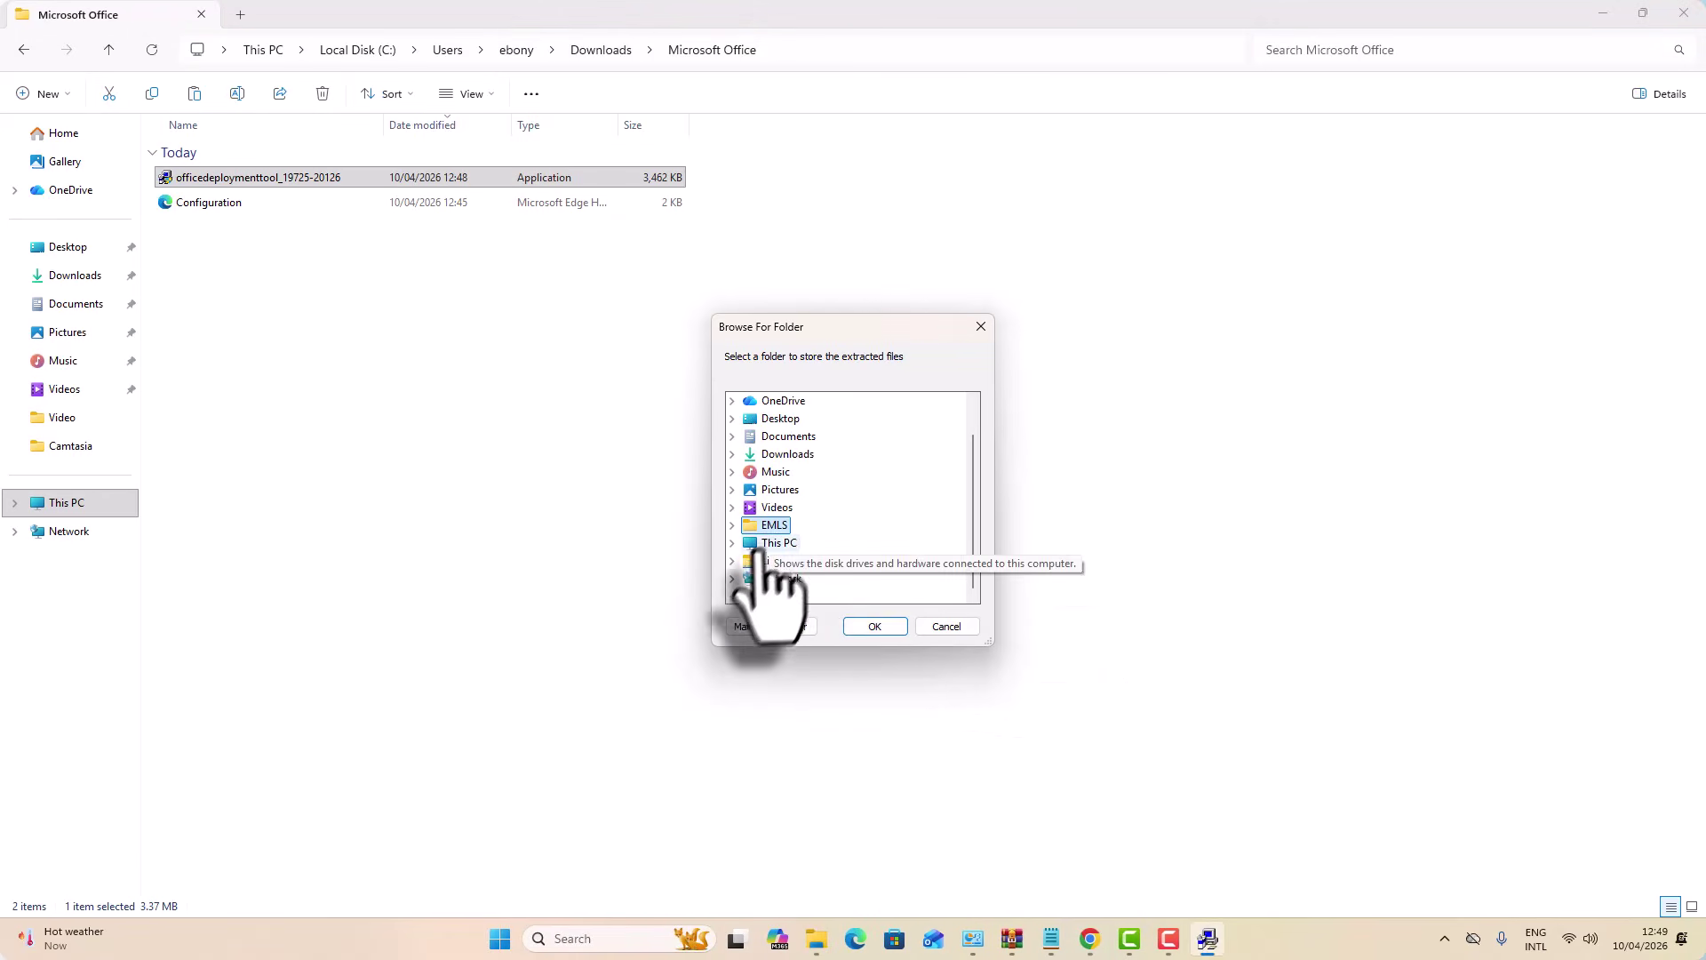
{"action": "left_click", "coordinate": [732, 454]}
{"action": "left_click", "coordinate": [813, 472]}
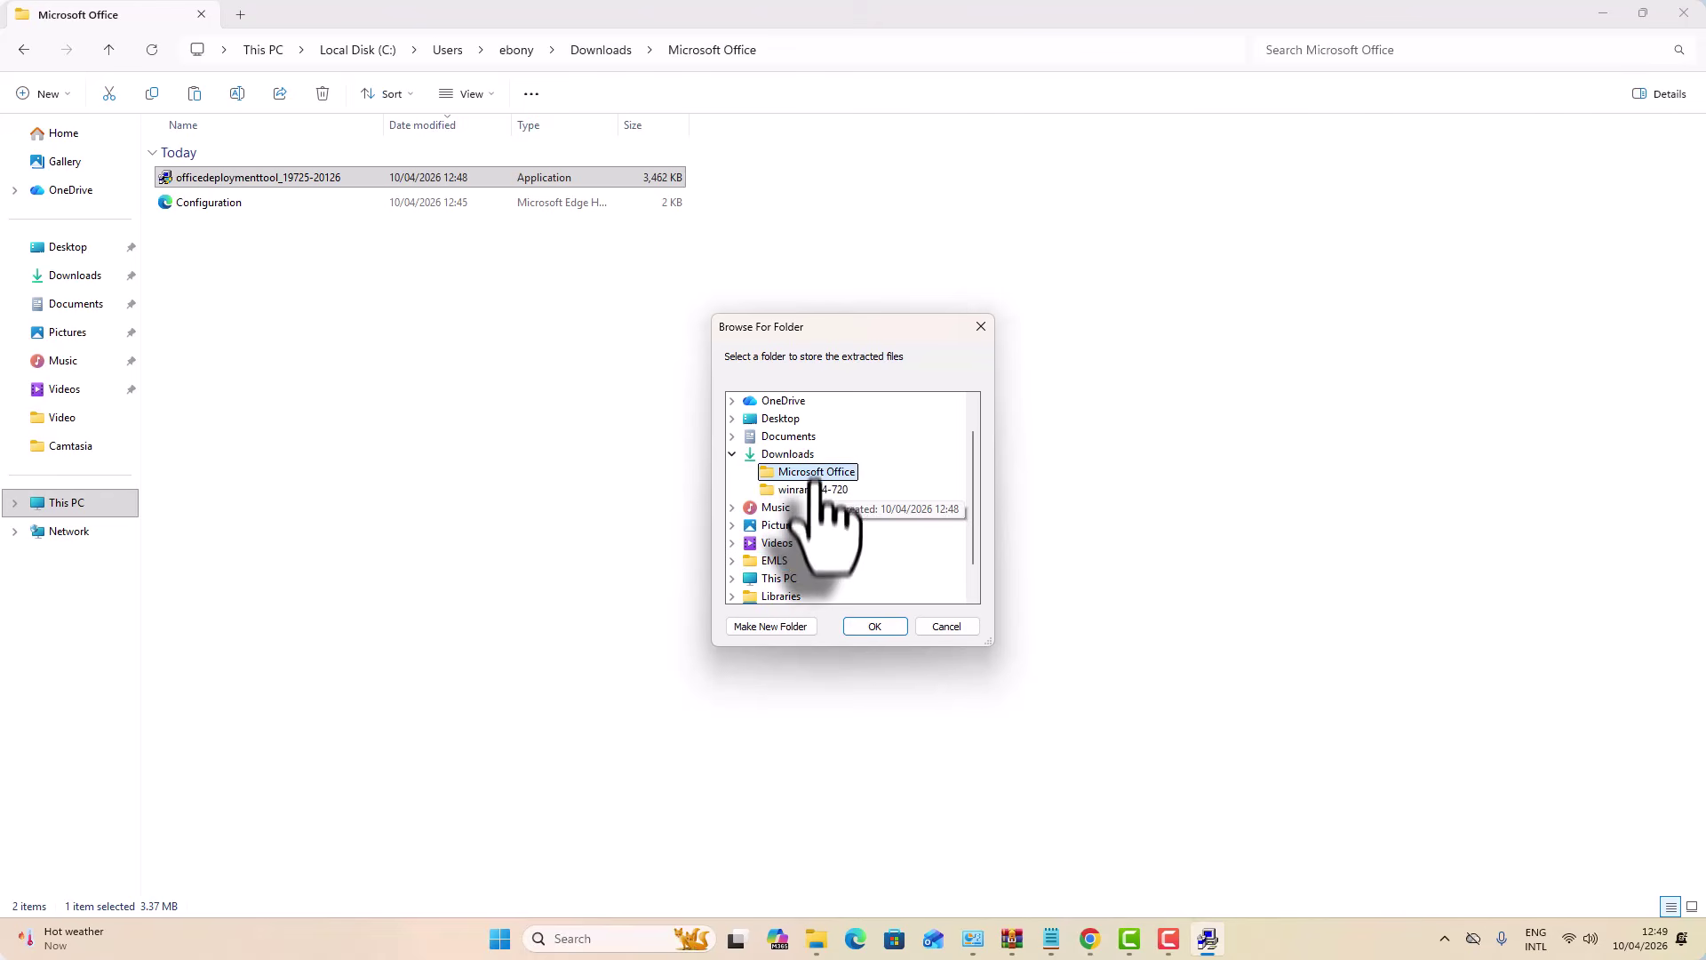
{"action": "left_click", "coordinate": [876, 626]}
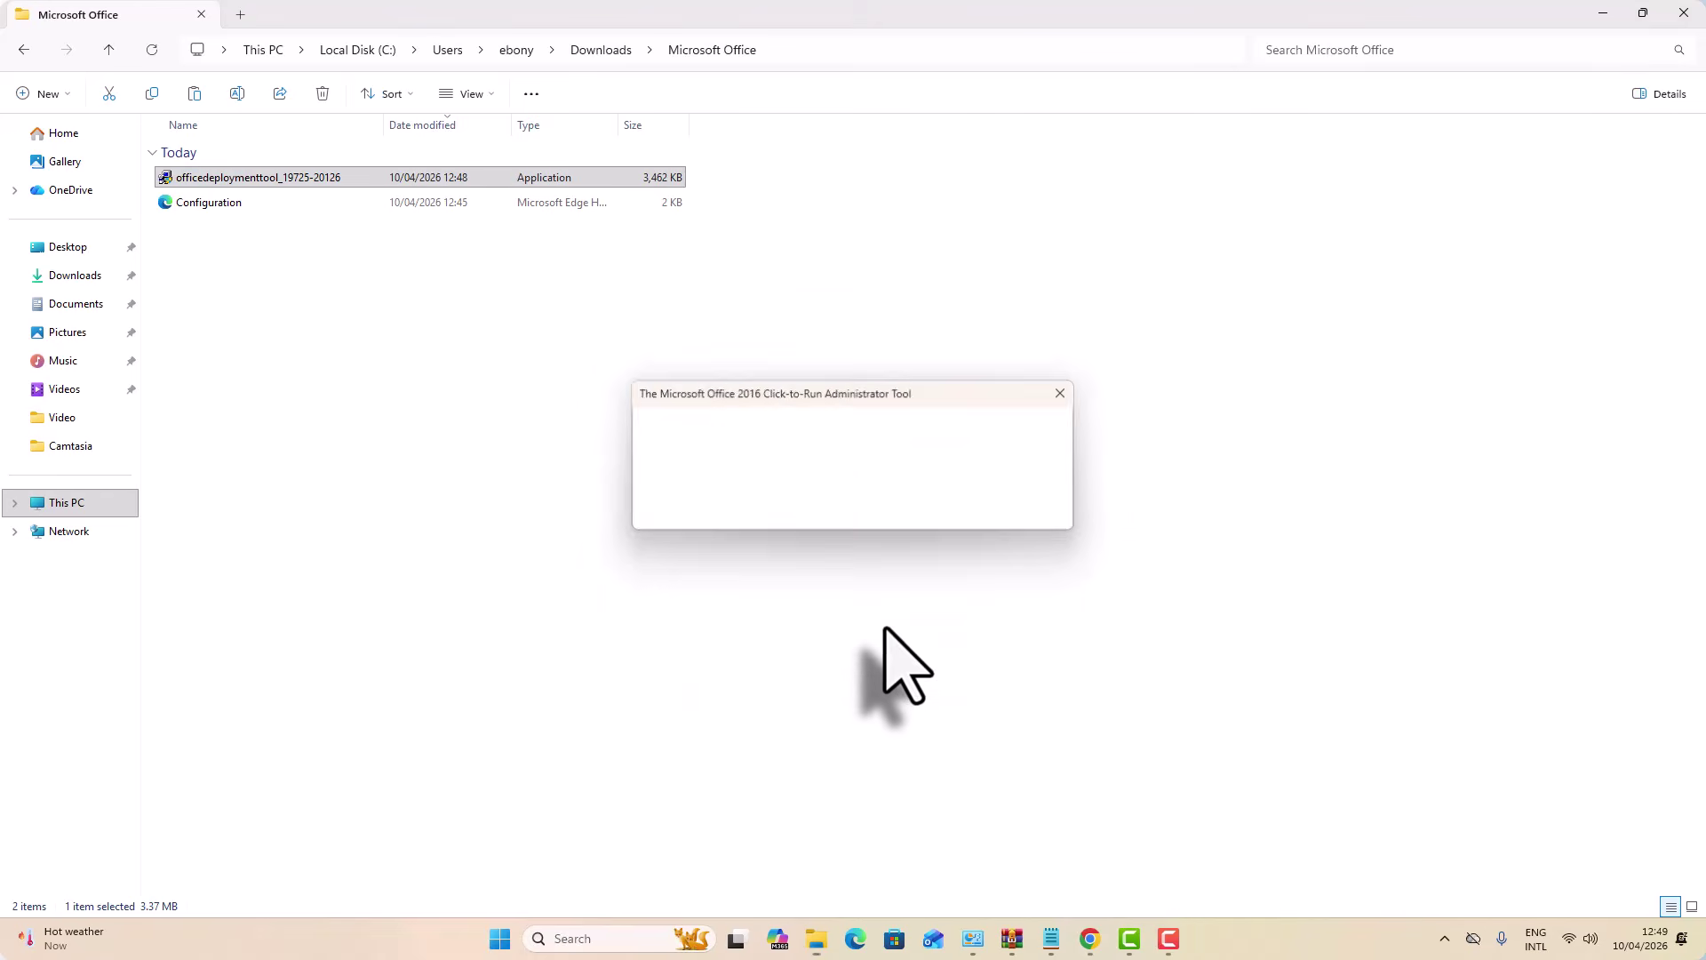
{"action": "left_click", "coordinate": [967, 523]}
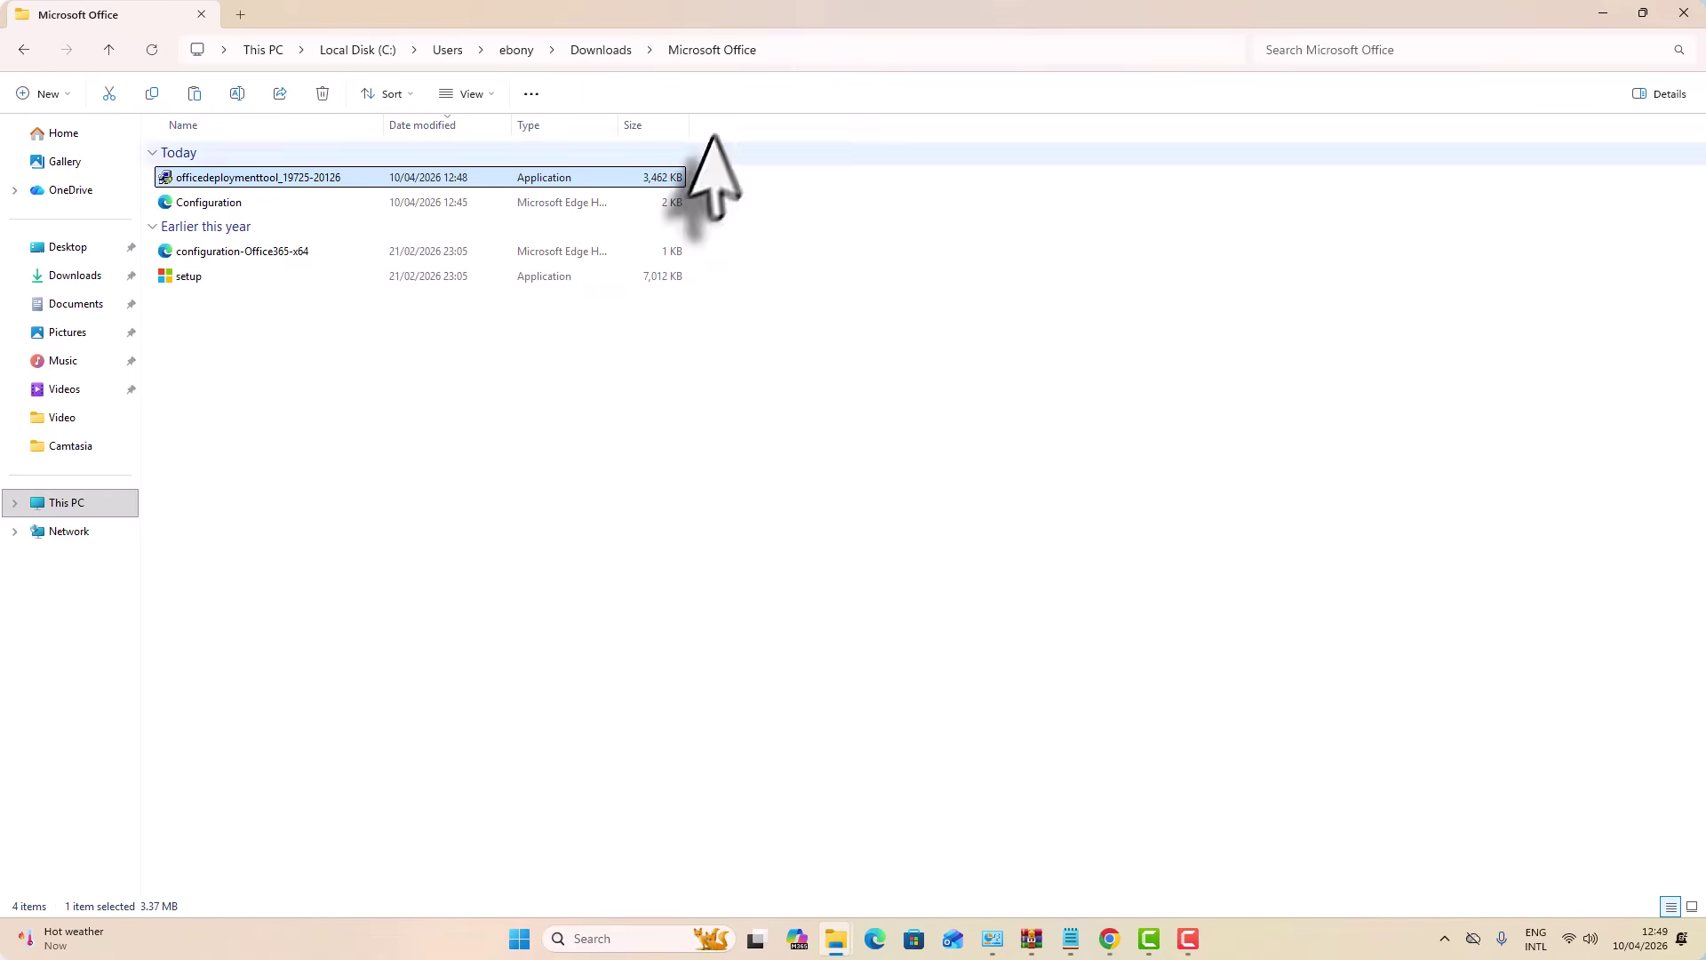
Step: Copy the Microsoft Office folder from Downloads to the root of Local Disk (C:) and open the copy
{"action": "left_click", "coordinate": [590, 50]}
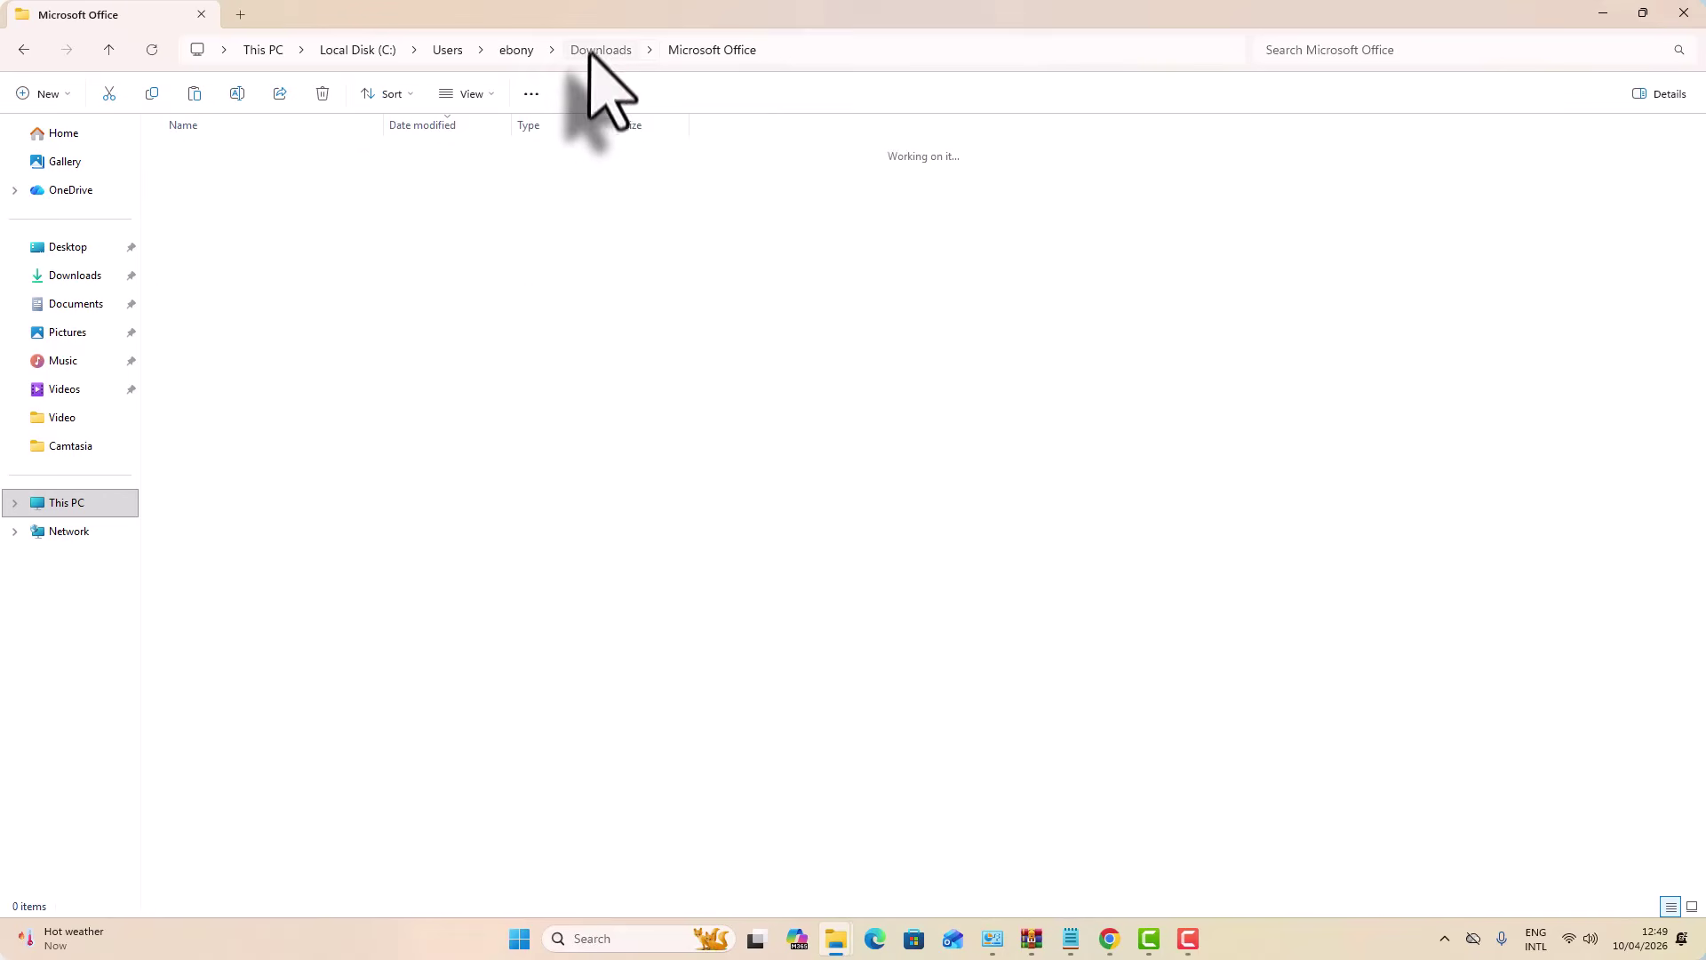
{"action": "right_click", "coordinate": [197, 229]}
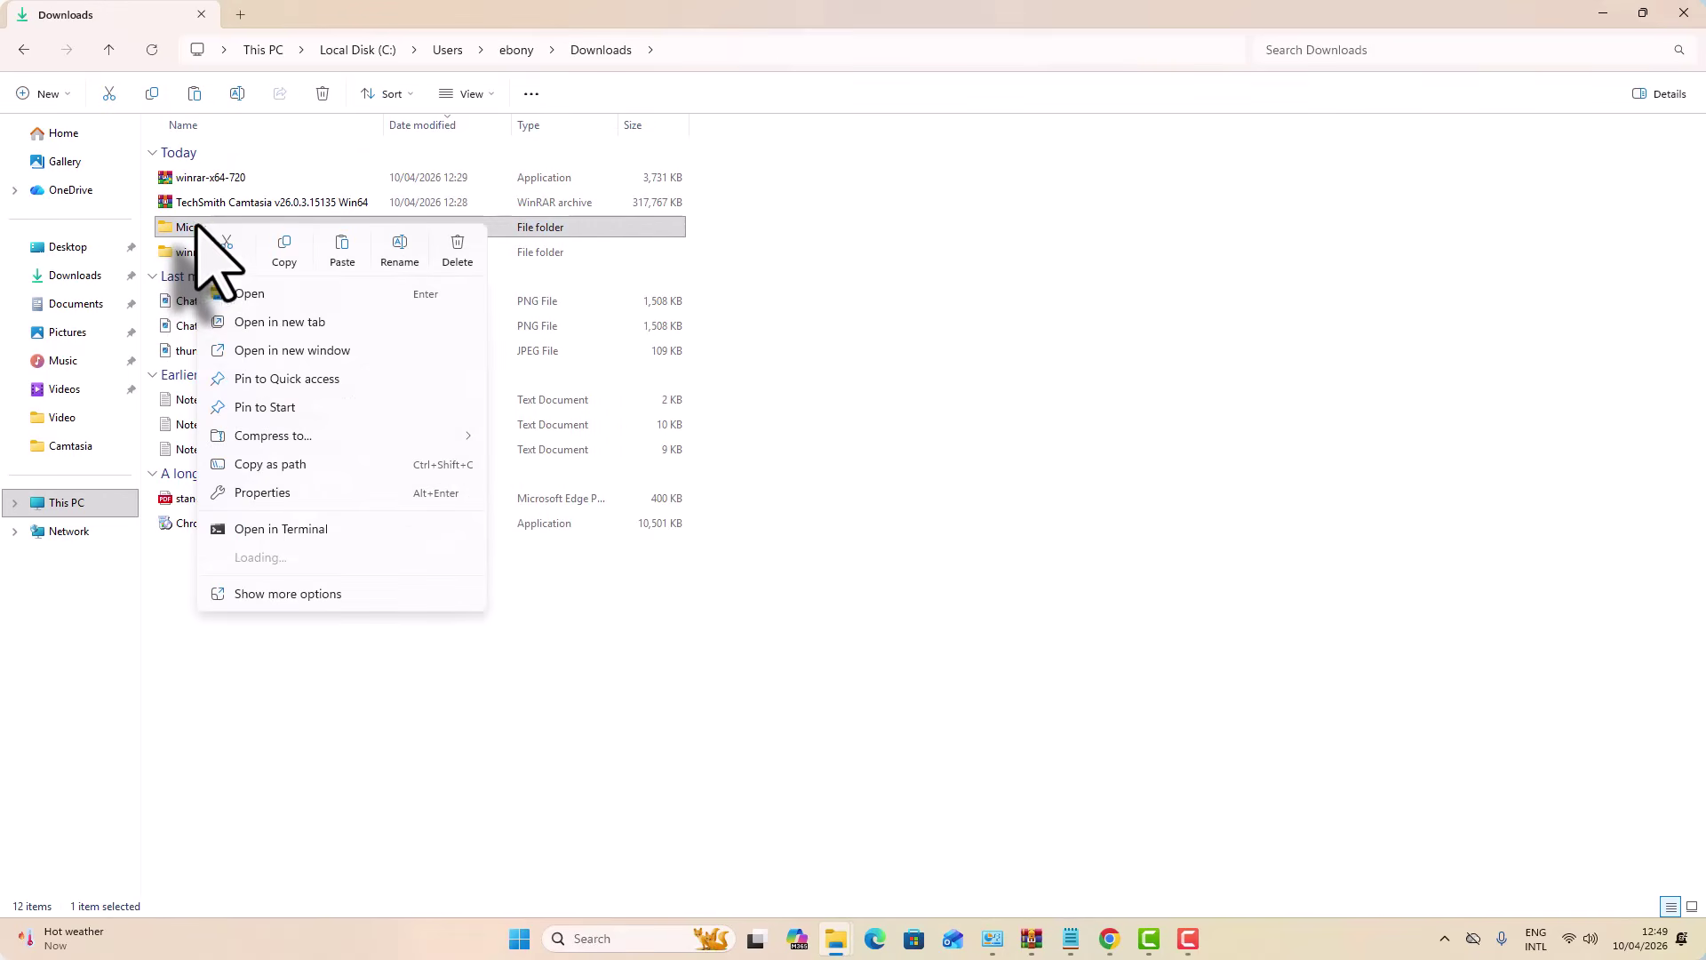
{"action": "left_click", "coordinate": [284, 249]}
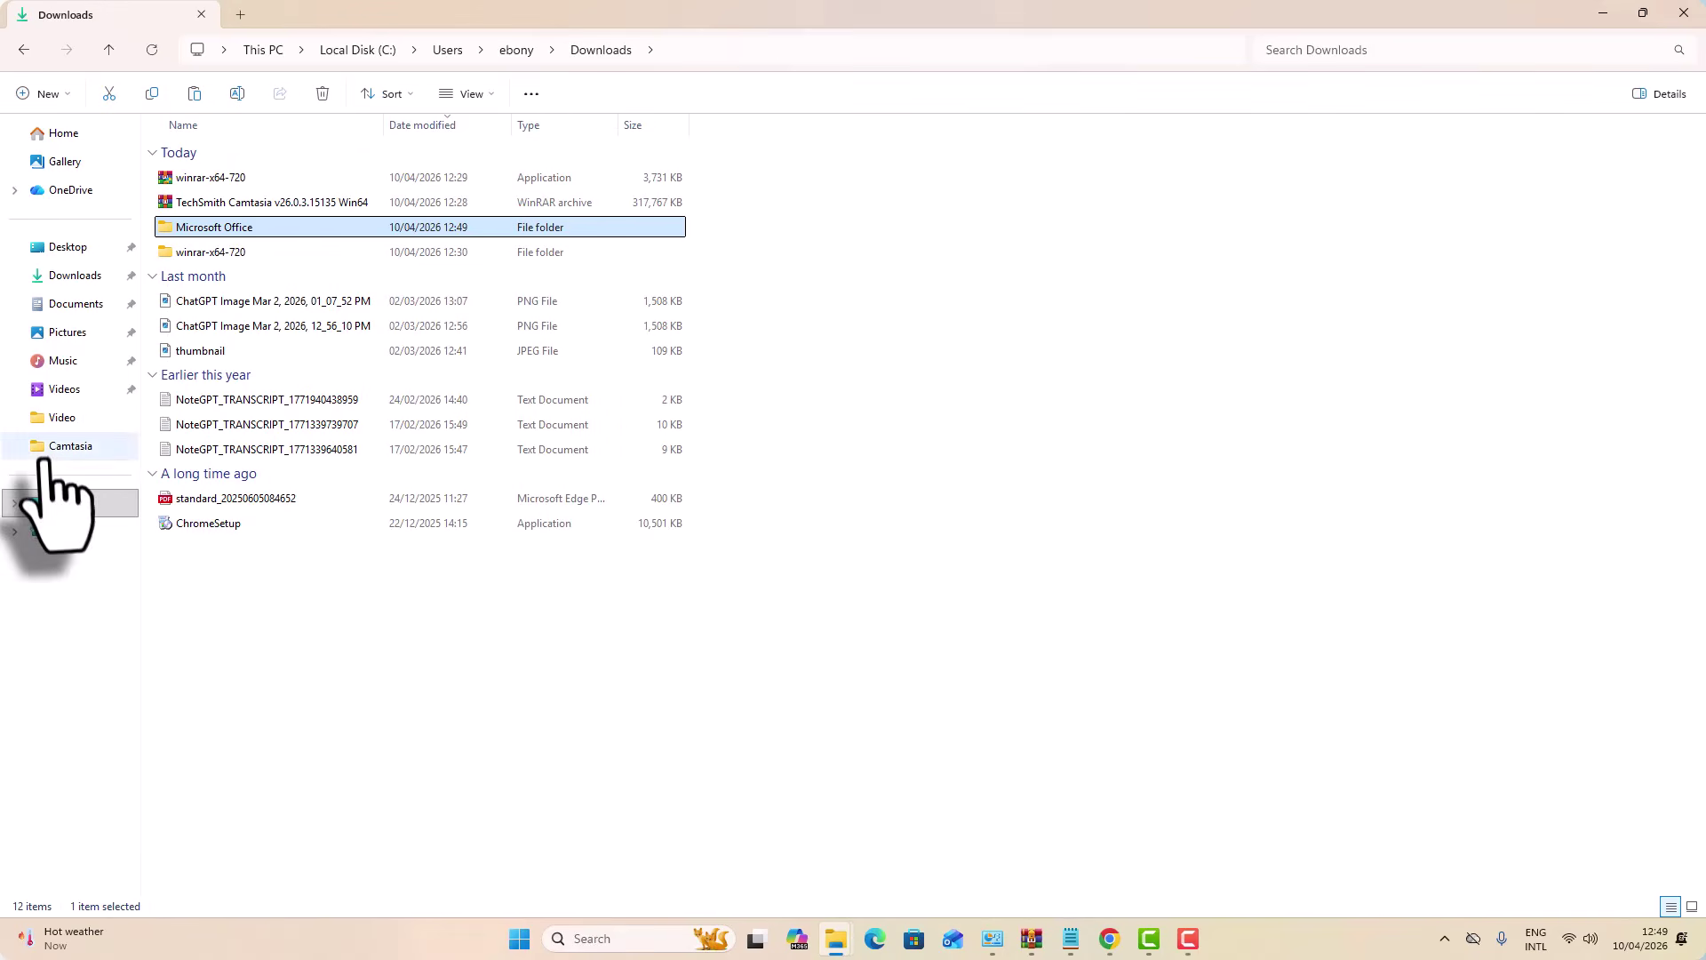
{"action": "left_click", "coordinate": [67, 503]}
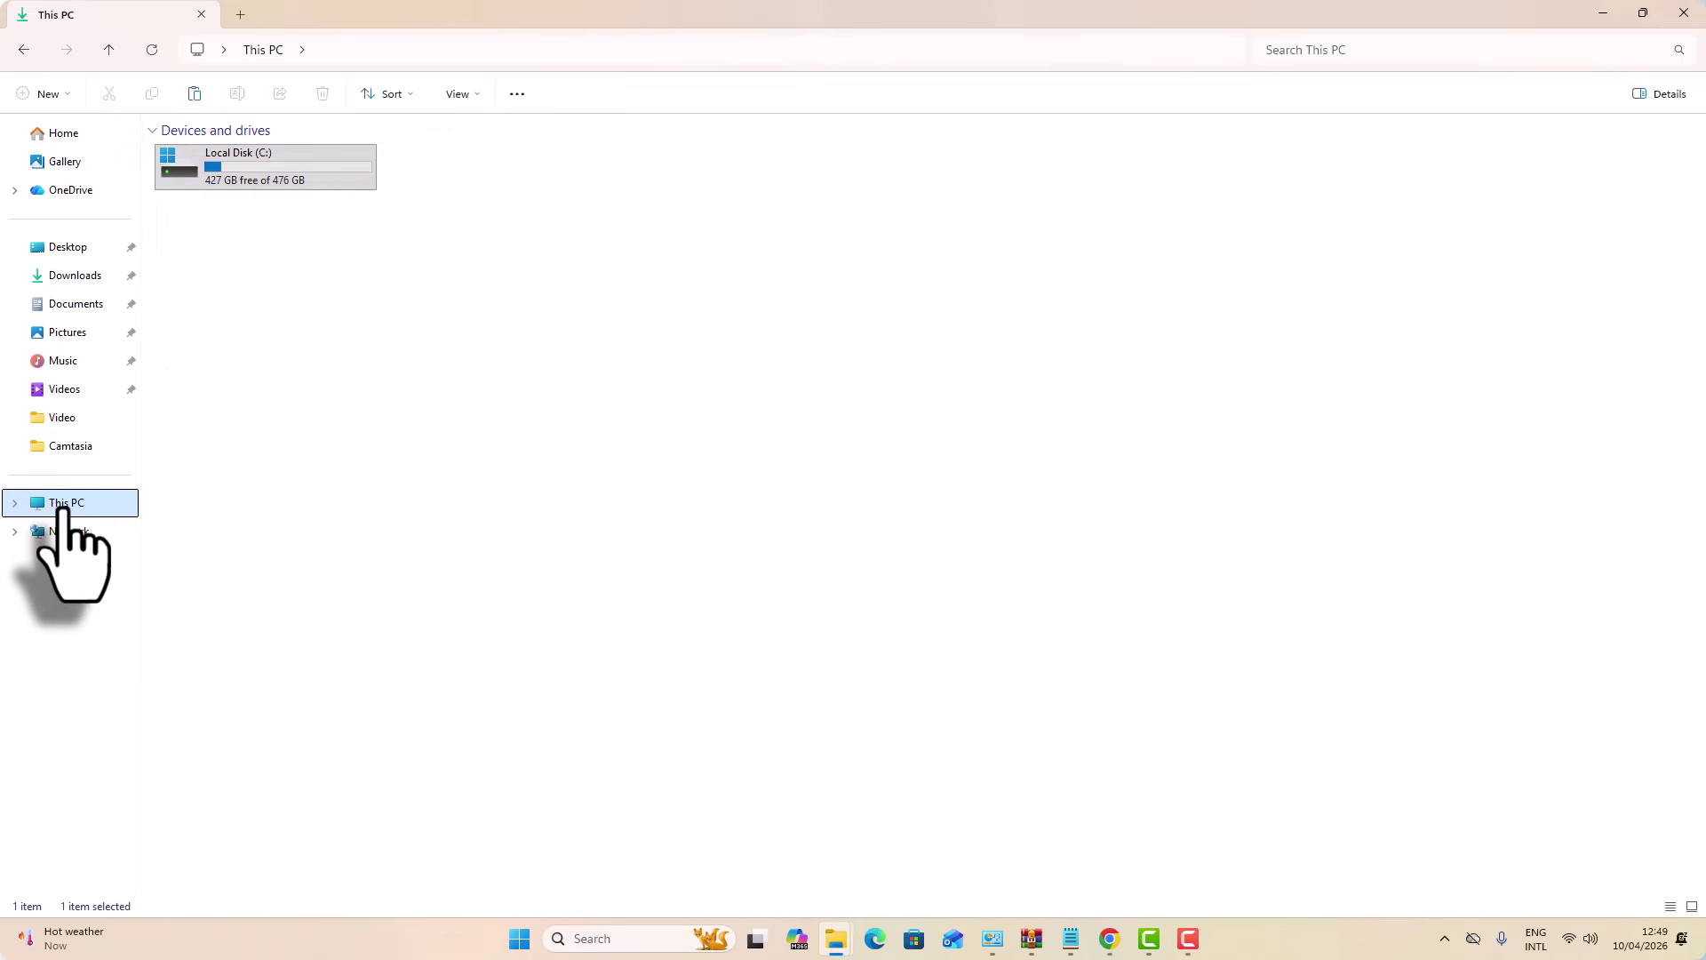
{"action": "double_click", "coordinate": [259, 173]}
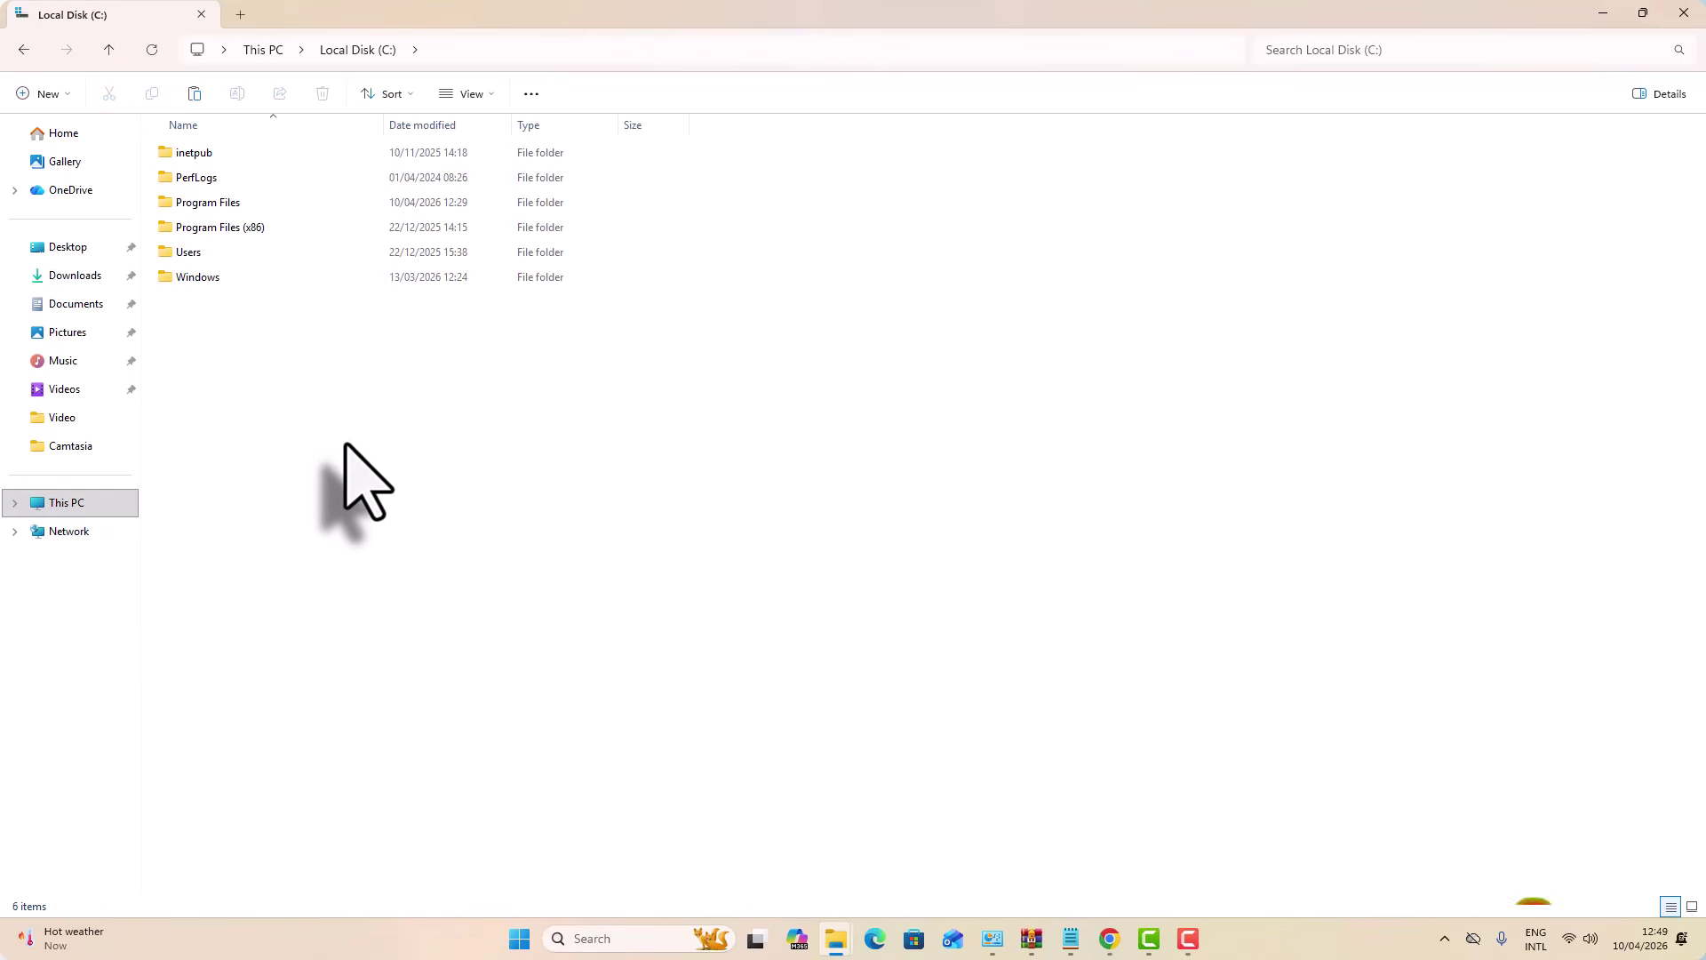
{"action": "key", "text": "ctrl+v"}
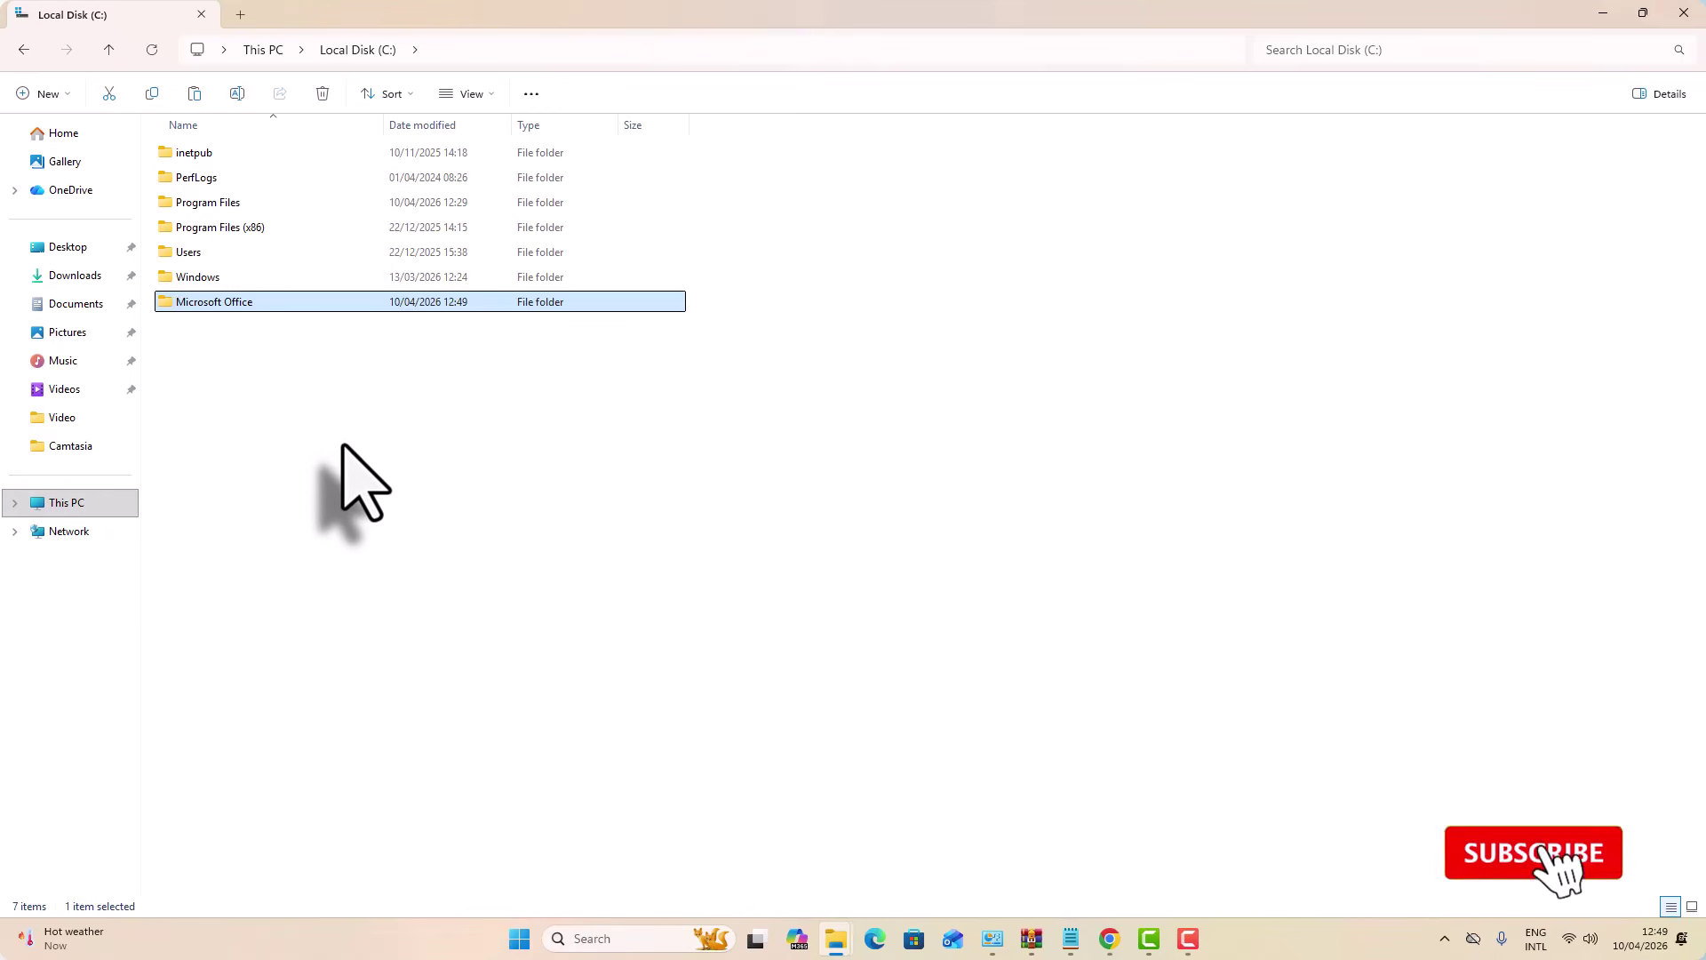
{"action": "double_click", "coordinate": [264, 303]}
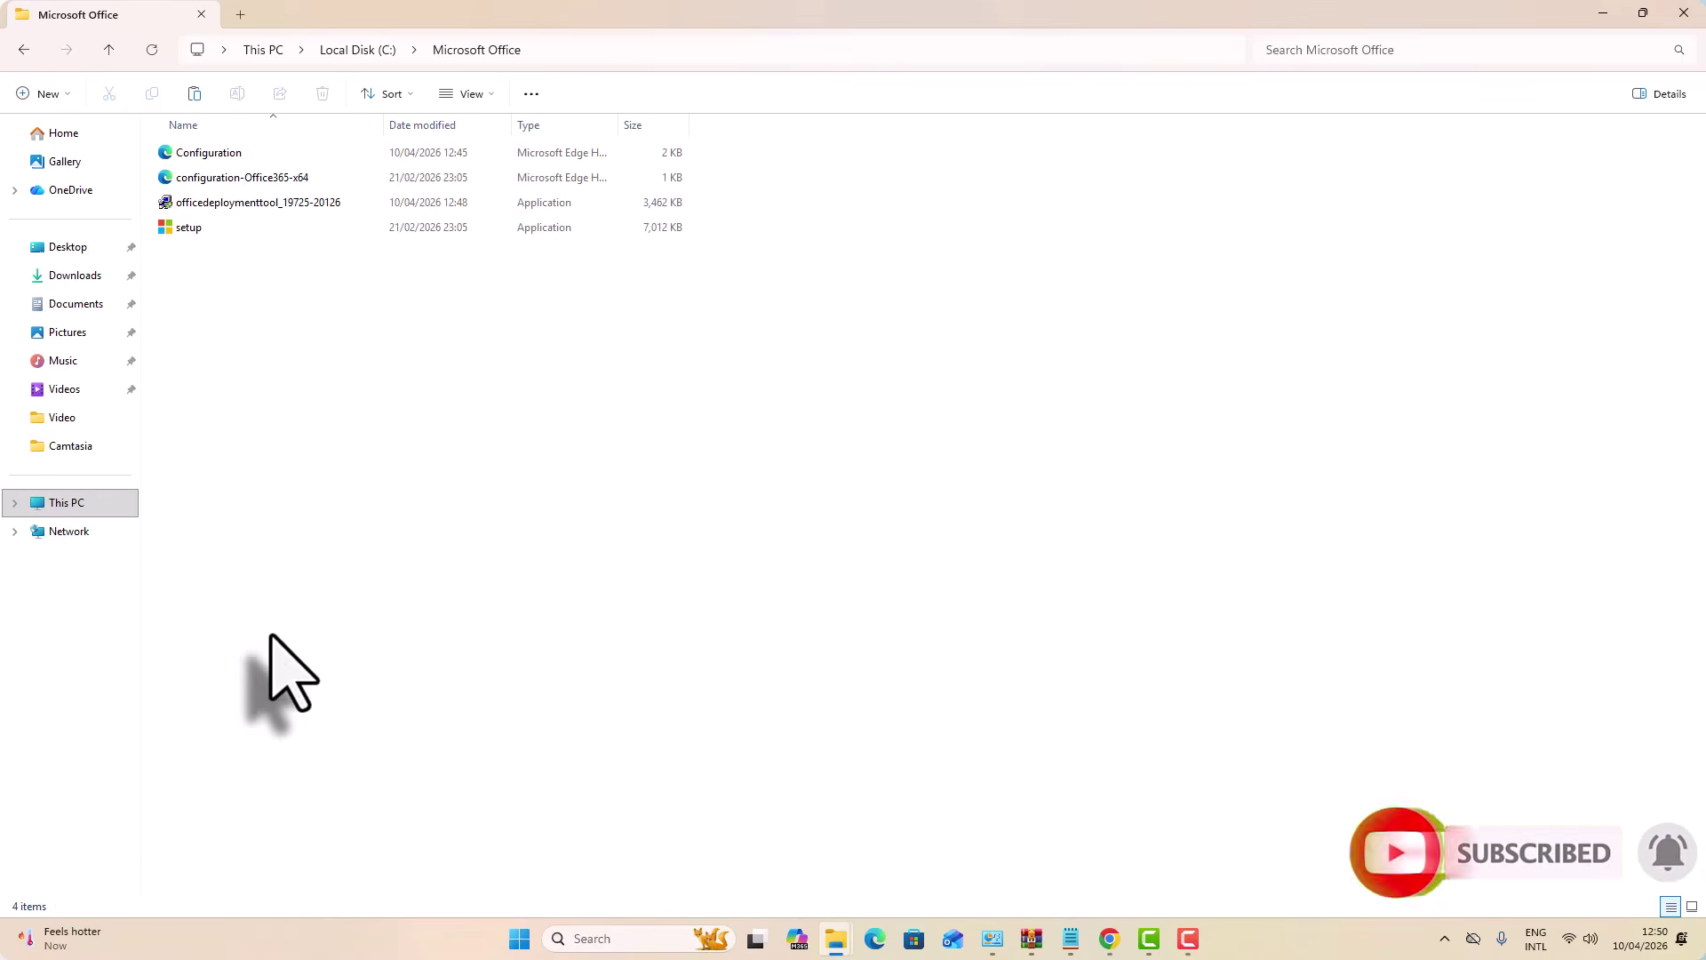
Step: Open Command Prompt as administrator and move its window below the file list of the Microsoft Office folder
{"action": "left_click", "coordinate": [600, 938]}
{"action": "type", "text": "c"}
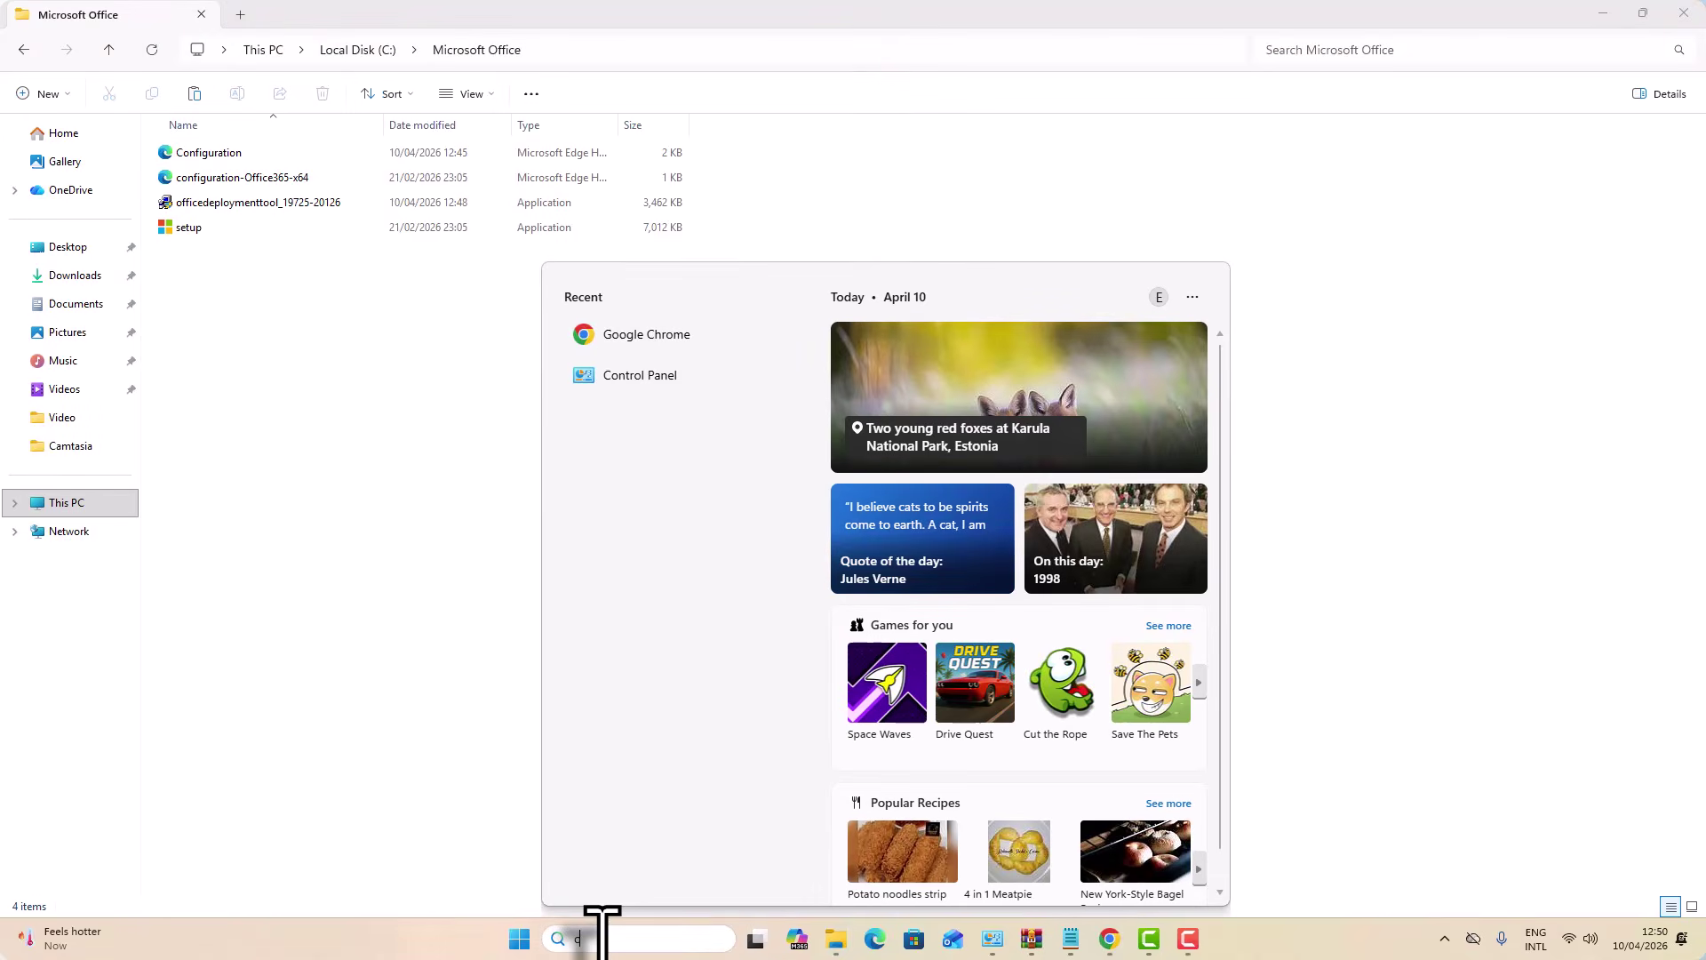
{"action": "type", "text": "md"}
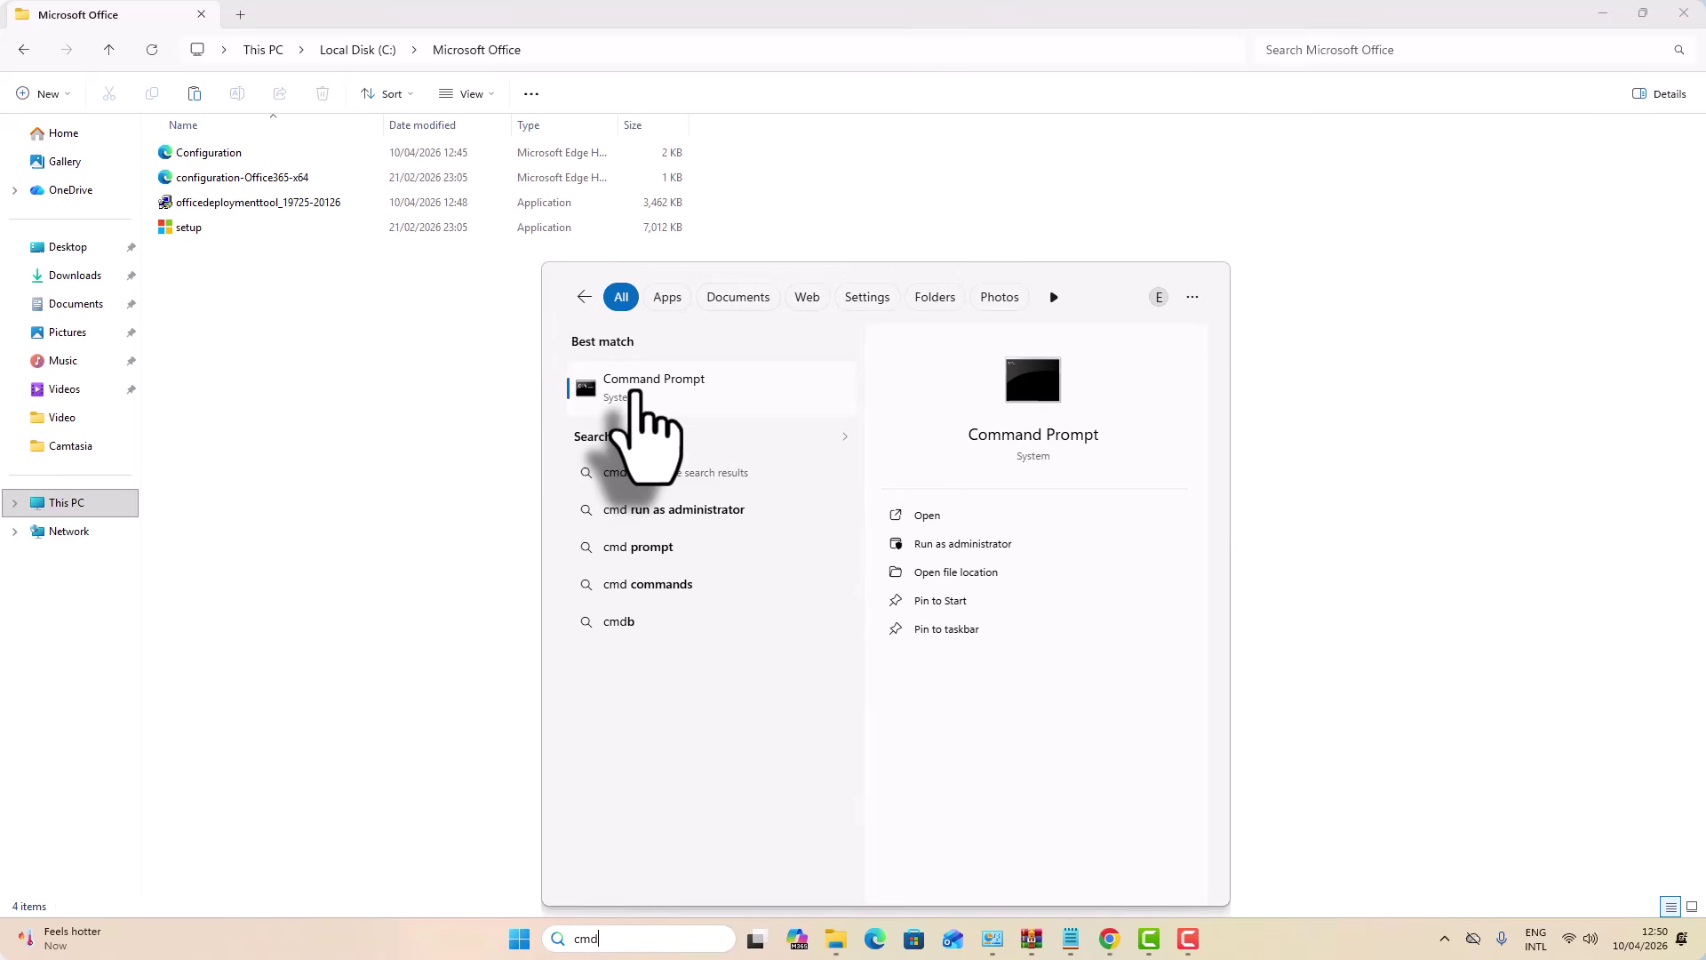
{"action": "right_click", "coordinate": [638, 393]}
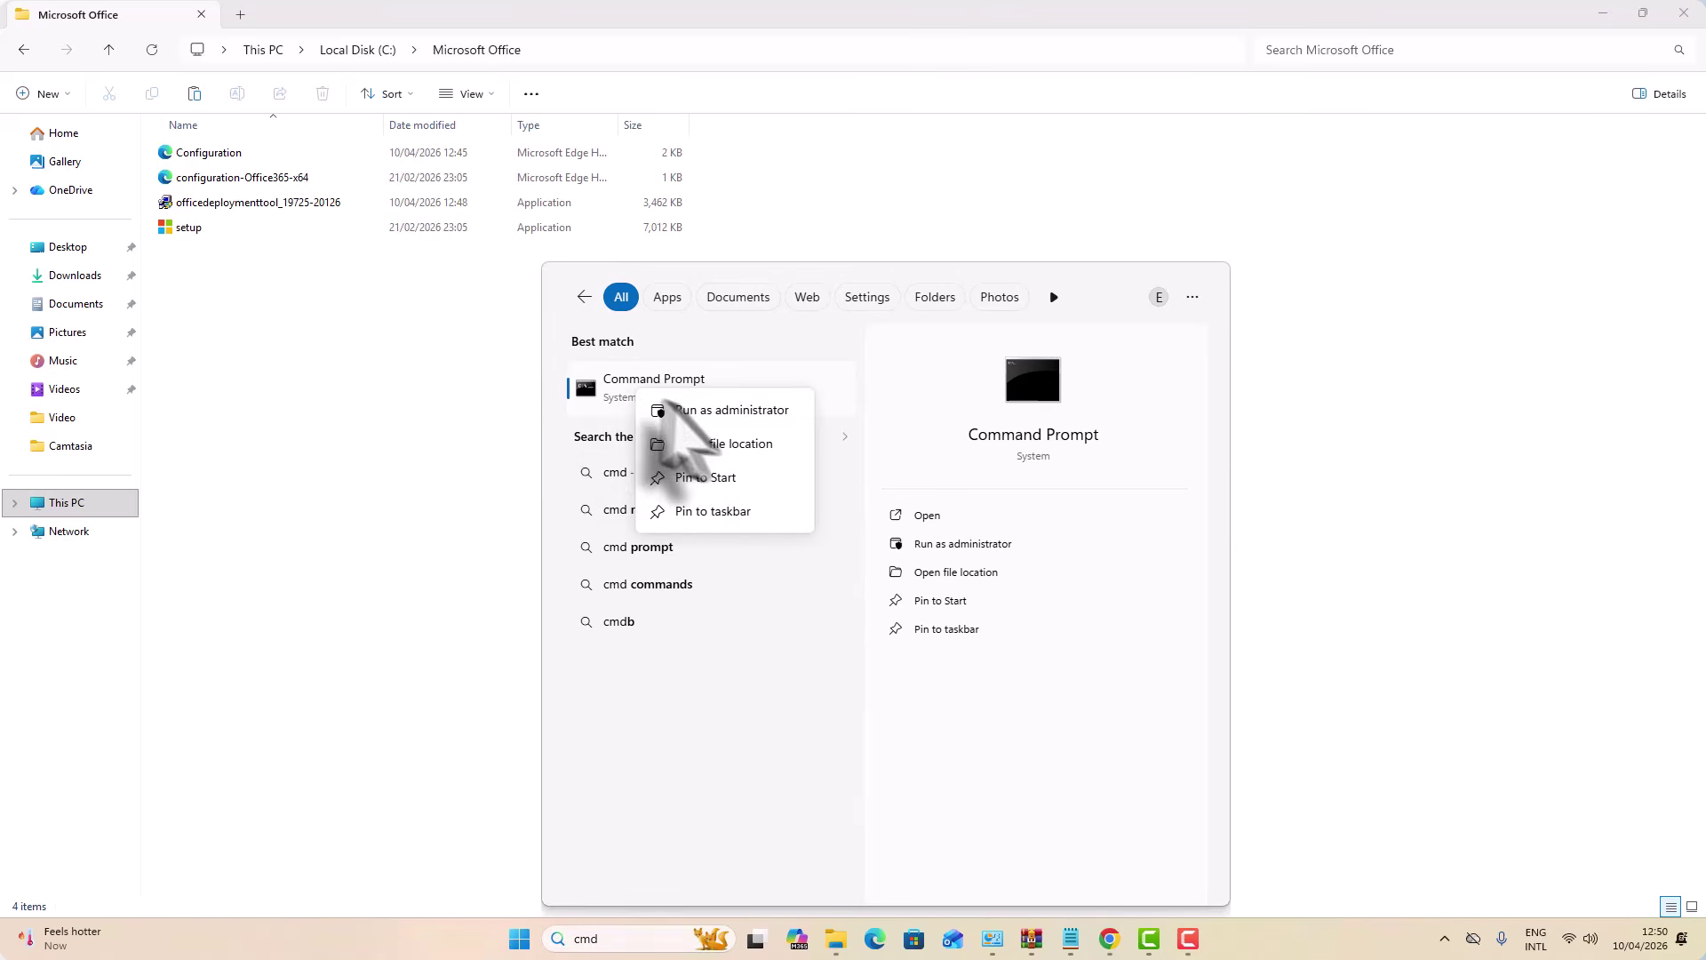
{"action": "left_click", "coordinate": [711, 413]}
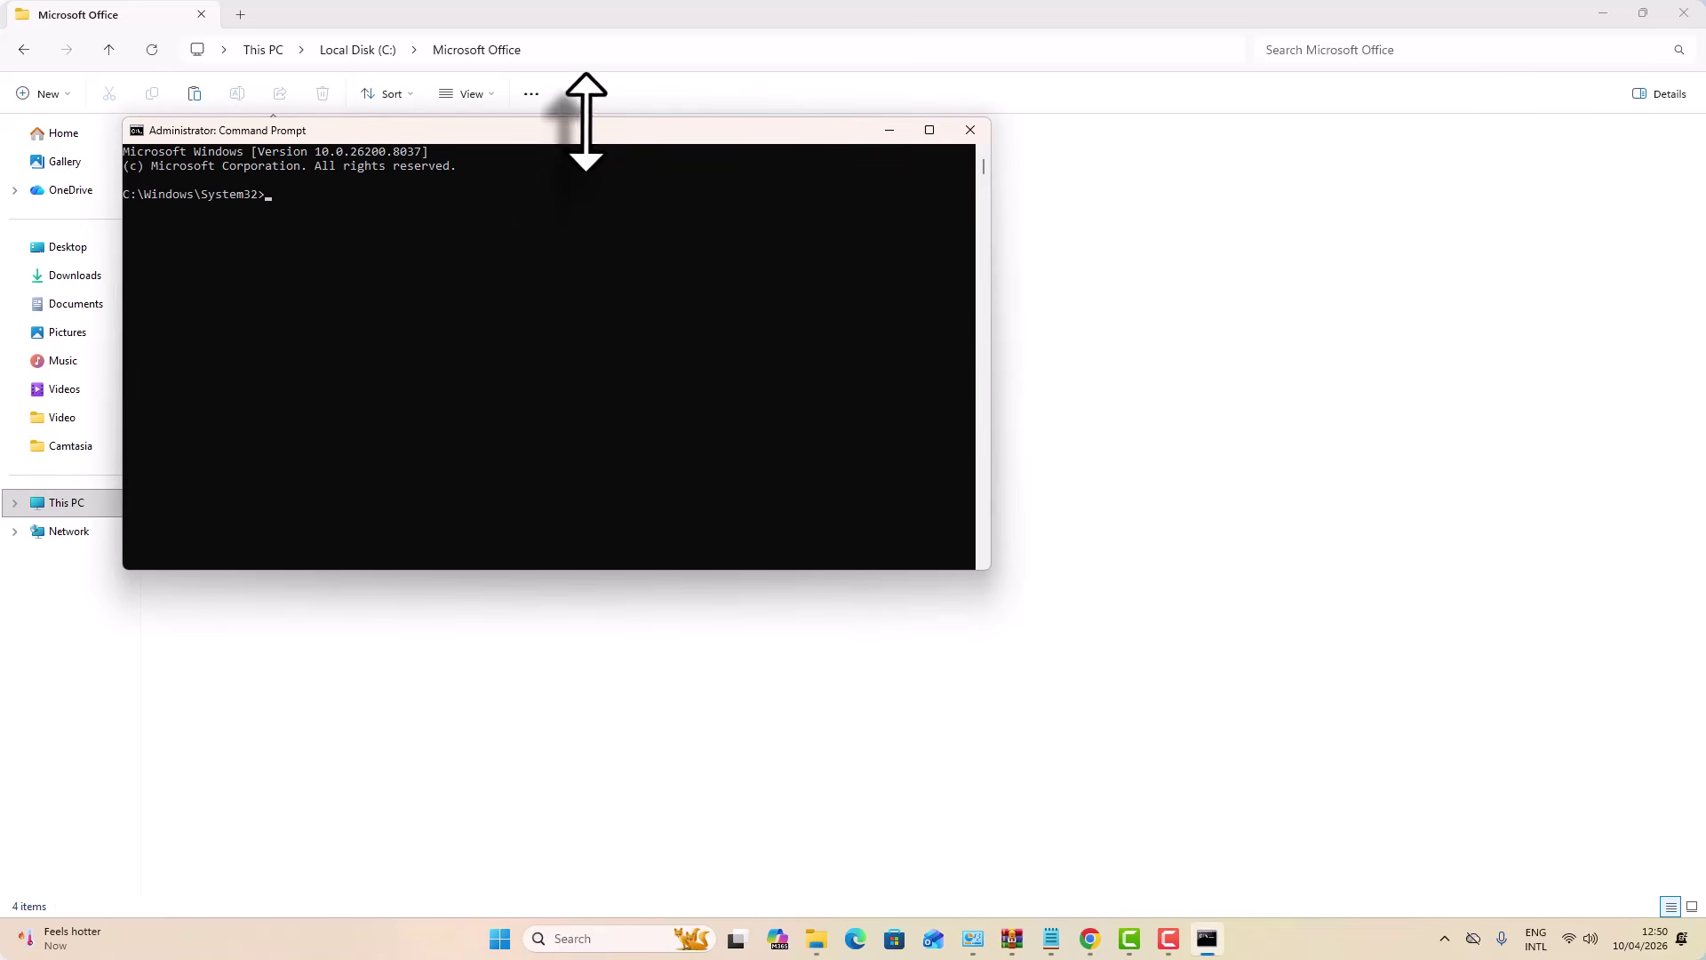
{"action": "left_click_drag", "start_coordinate": [582, 135], "coordinate": [678, 421]}
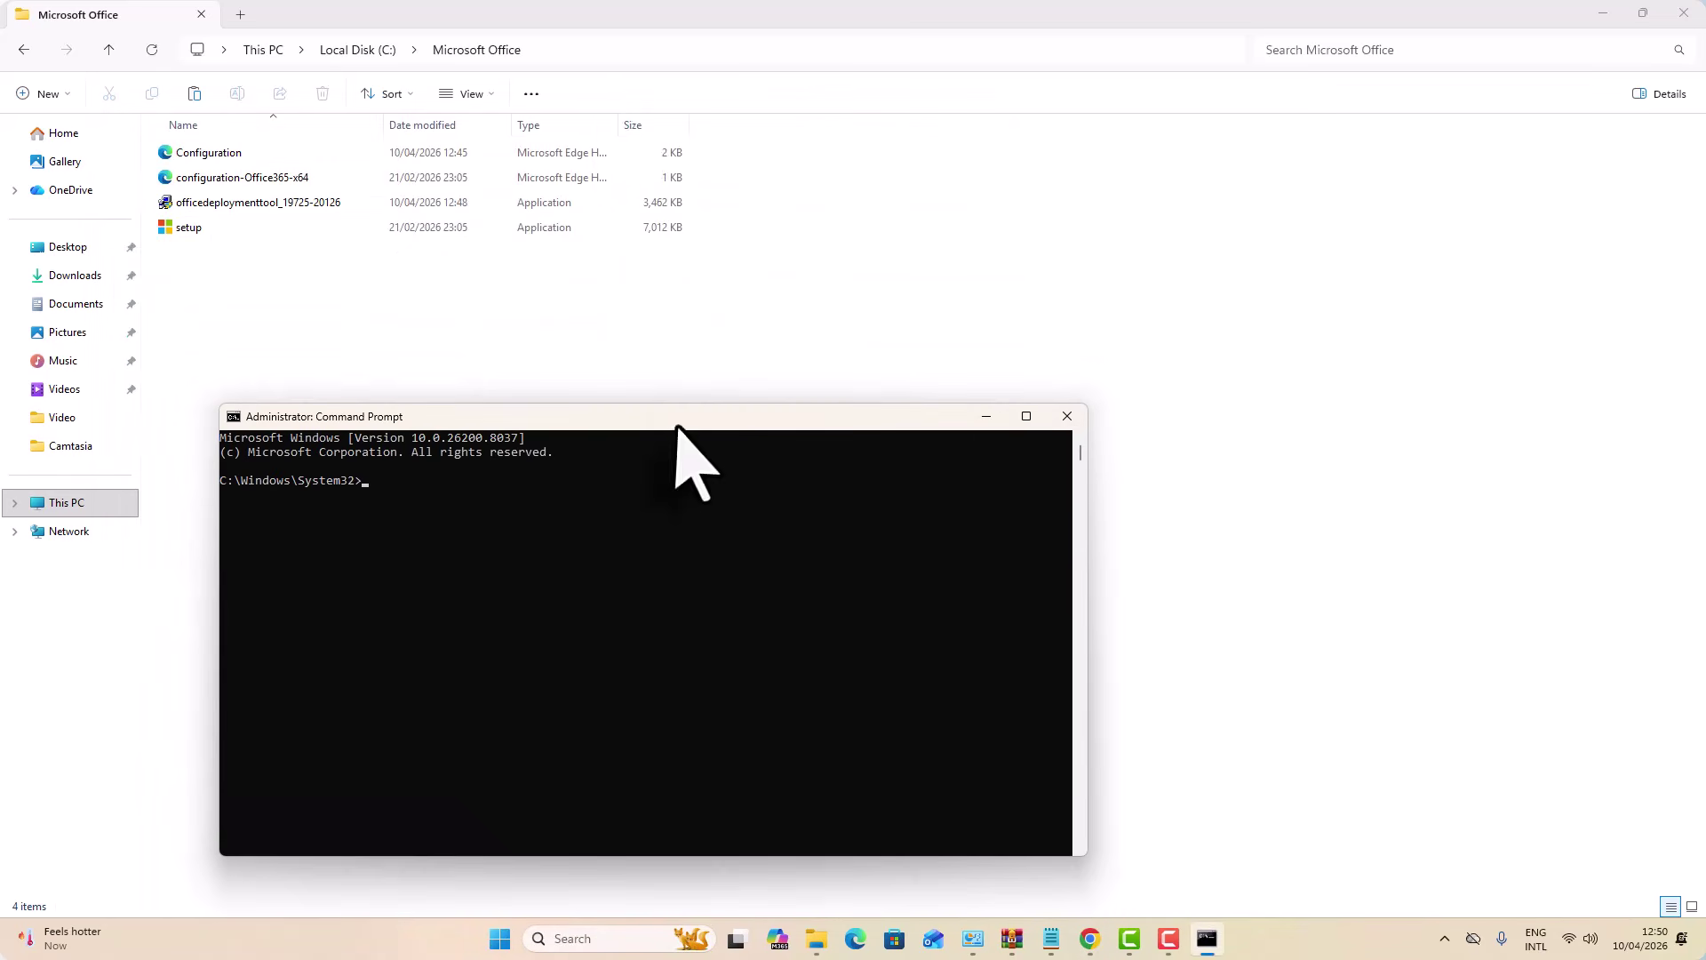
Step: Change the Command Prompt directory to C:\Microsoft Office using the path copied from File Explorer
{"action": "left_click", "coordinate": [617, 50]}
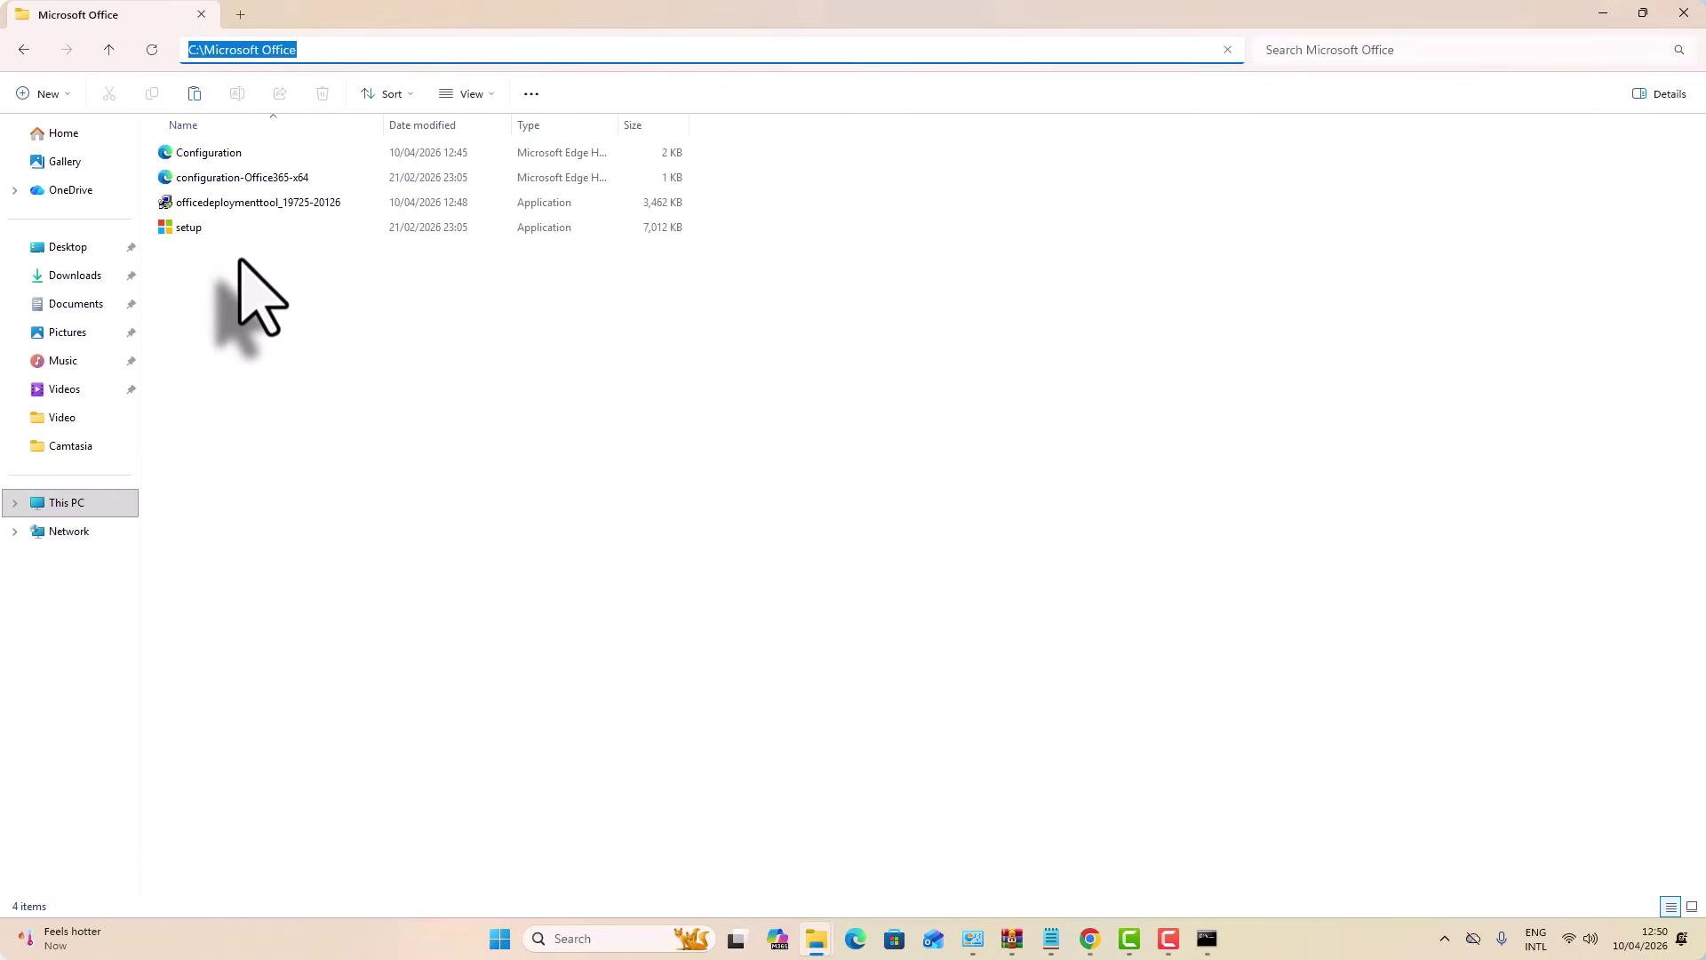
{"action": "key", "text": "alt+Tab"}
{"action": "type", "text": "cd"}
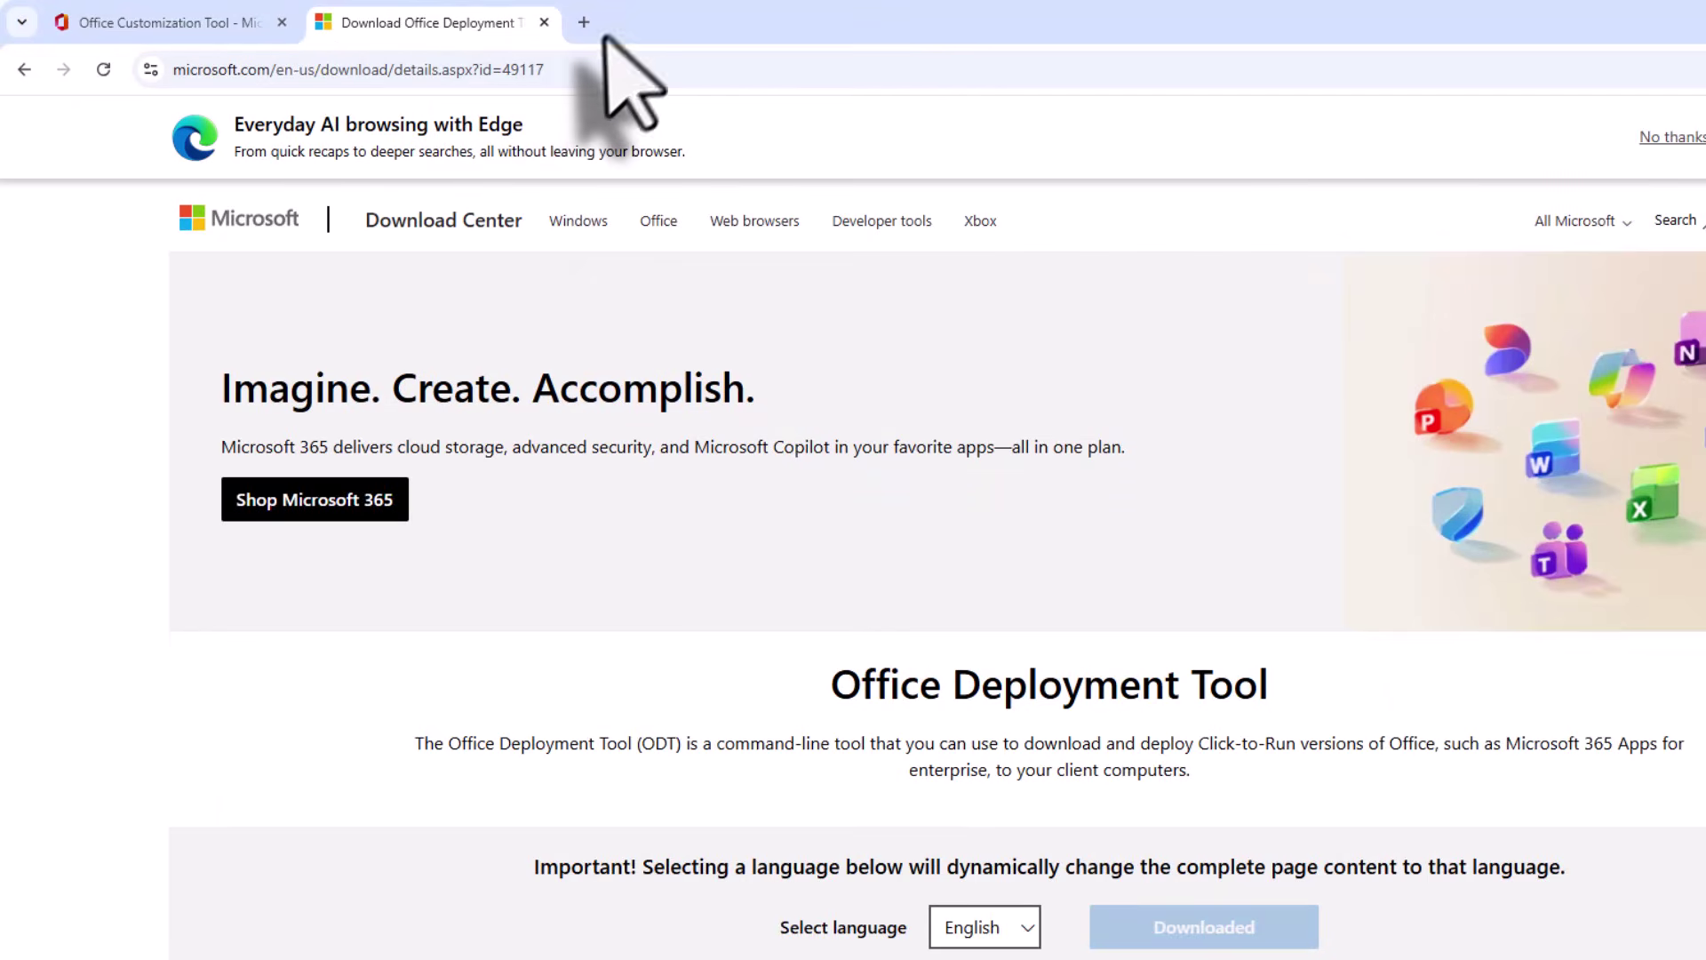
Step: Switch to Chrome, search Google in a new tab for "office deployment tool 2024" and open the Microsoft Learn article Deploy Office LTSC 2024
{"action": "left_click", "coordinate": [586, 24]}
{"action": "type", "text": "o"}
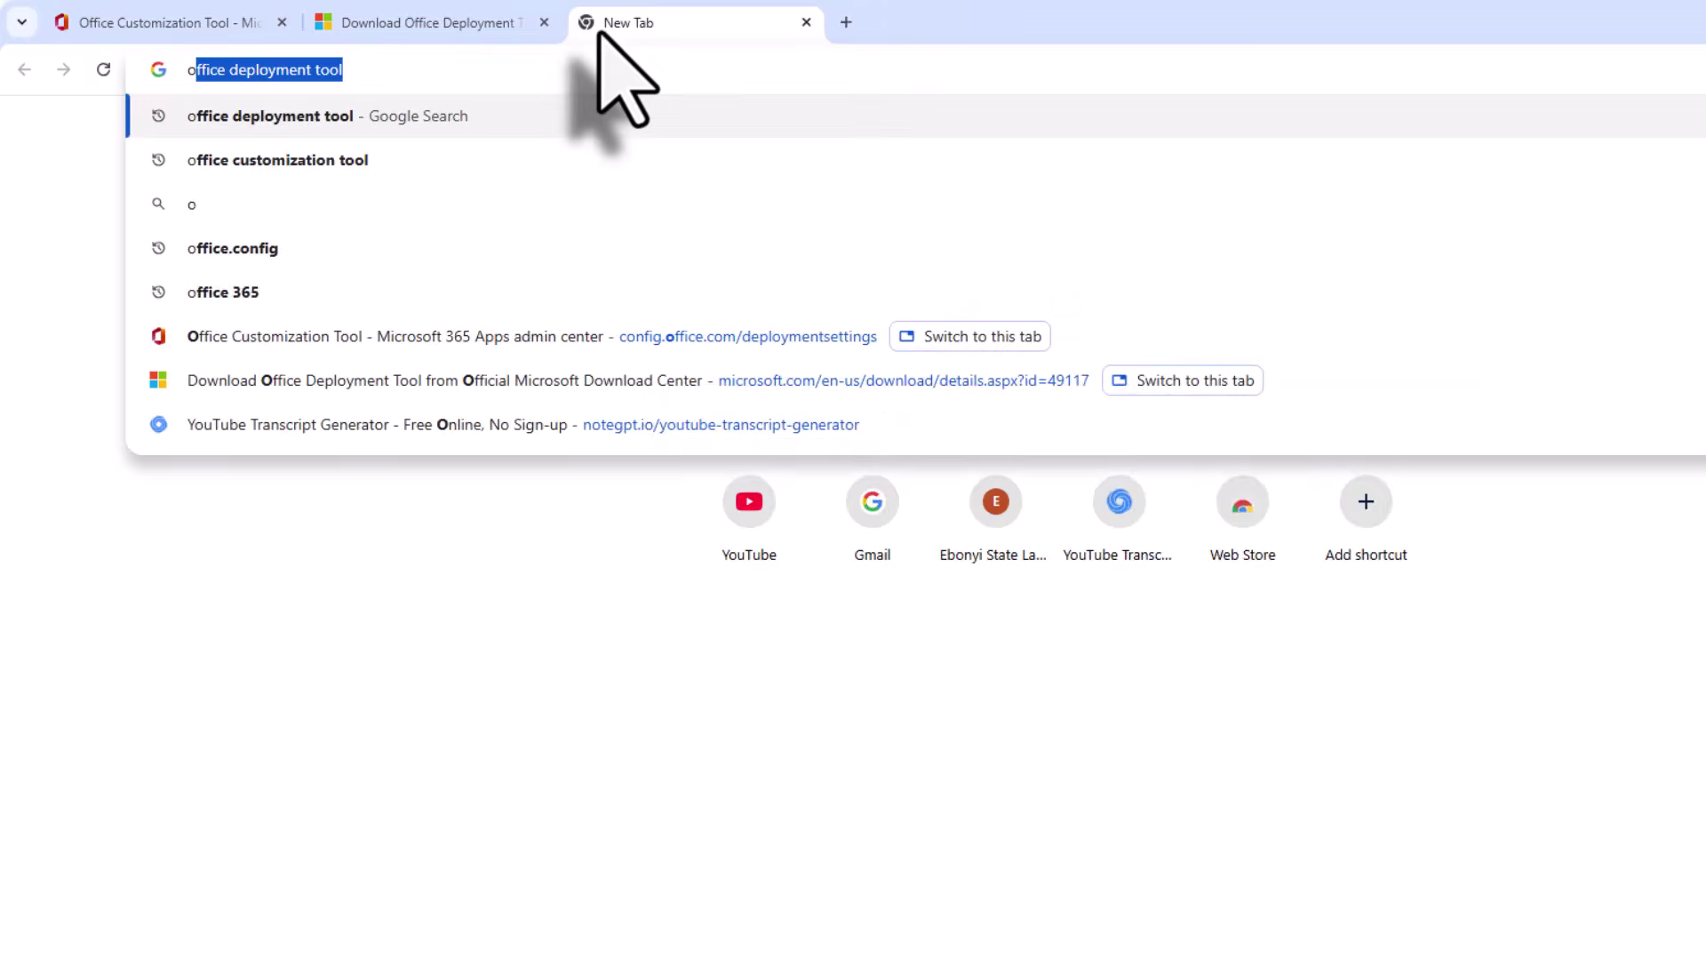
{"action": "type", "text": "ffice"}
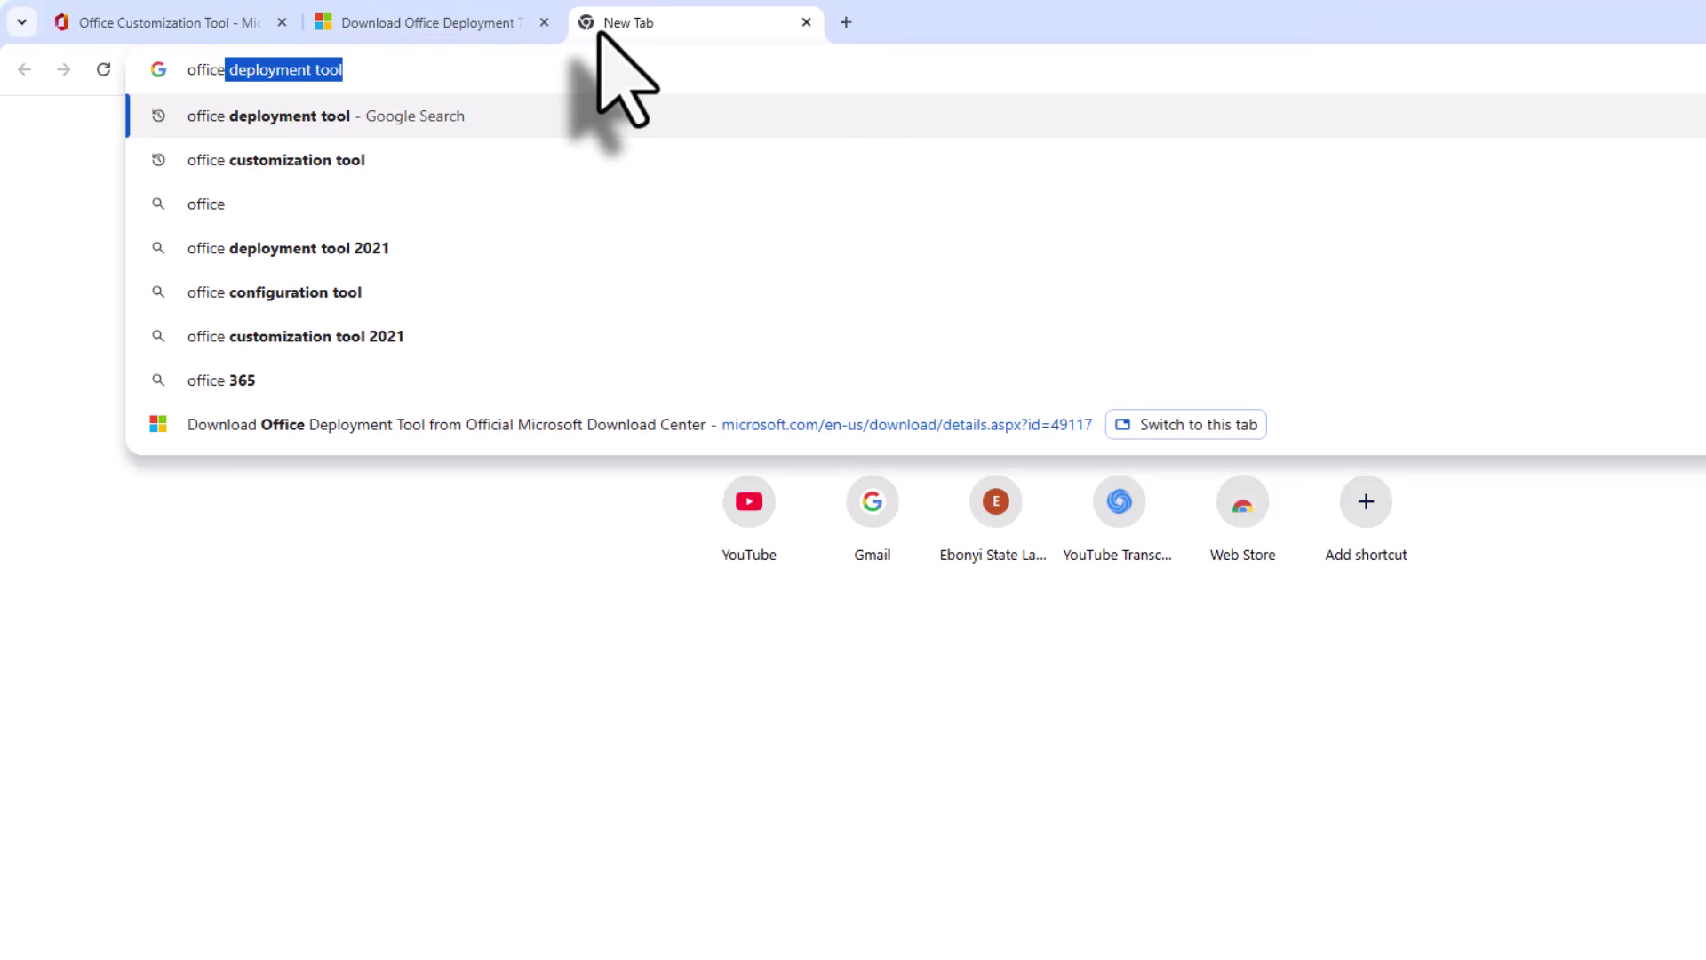
{"action": "key", "text": "Right"}
{"action": "type", "text": "2024"}
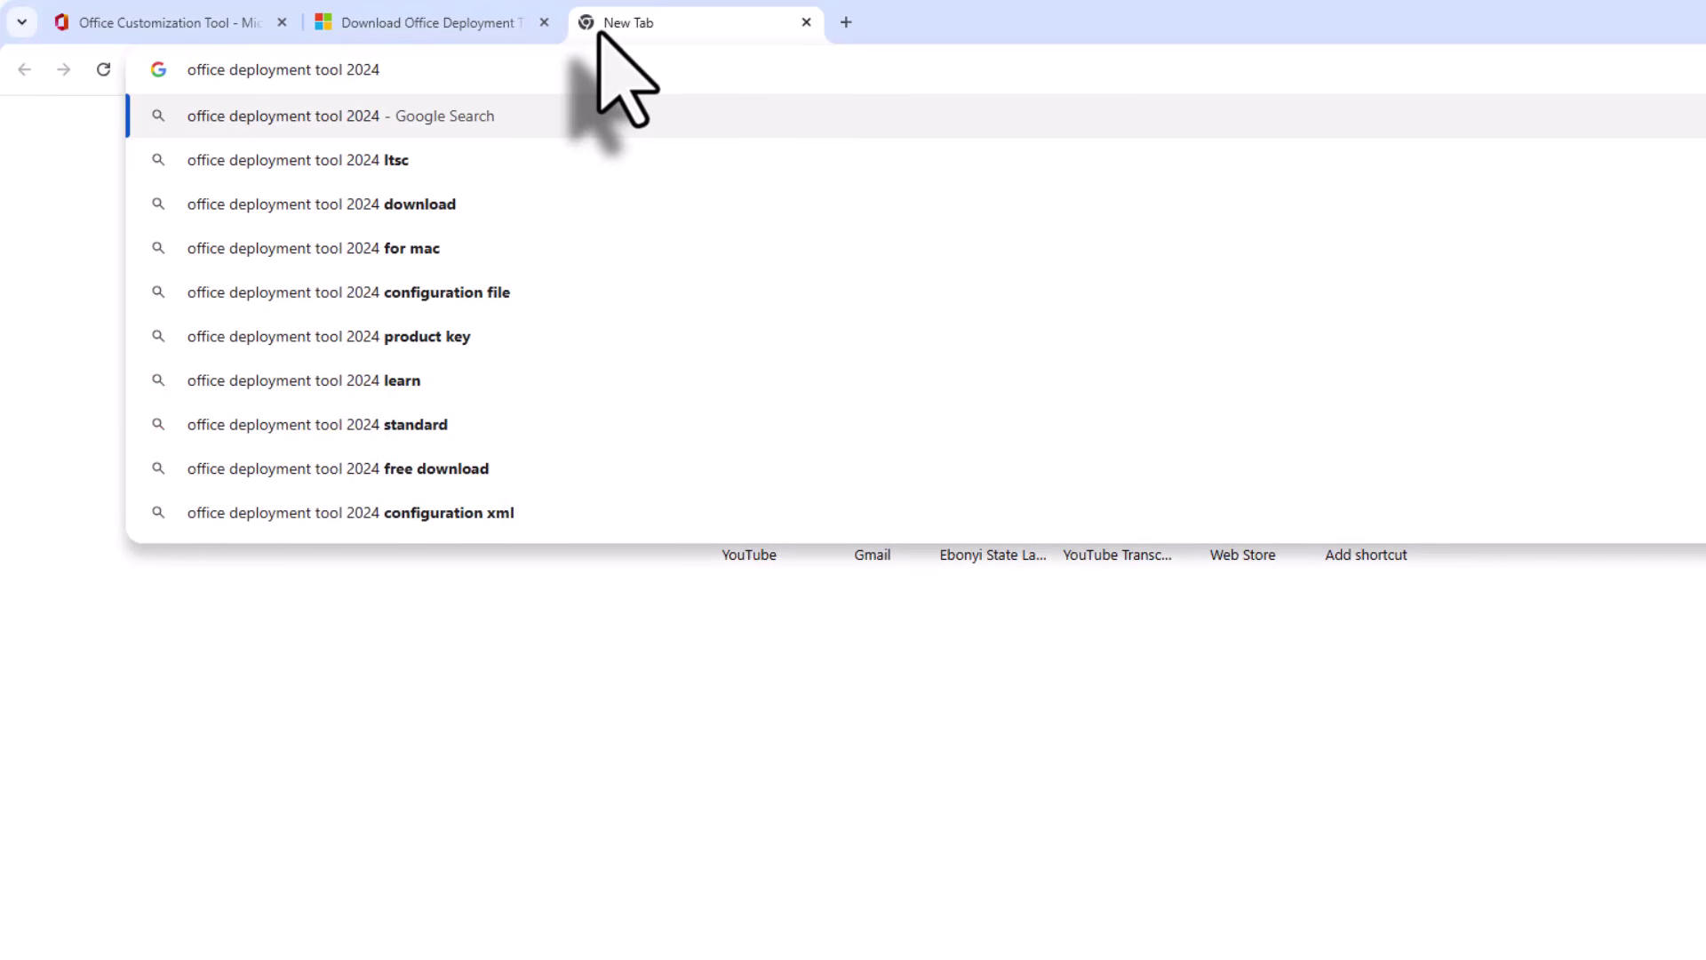
{"action": "key", "text": "Return"}
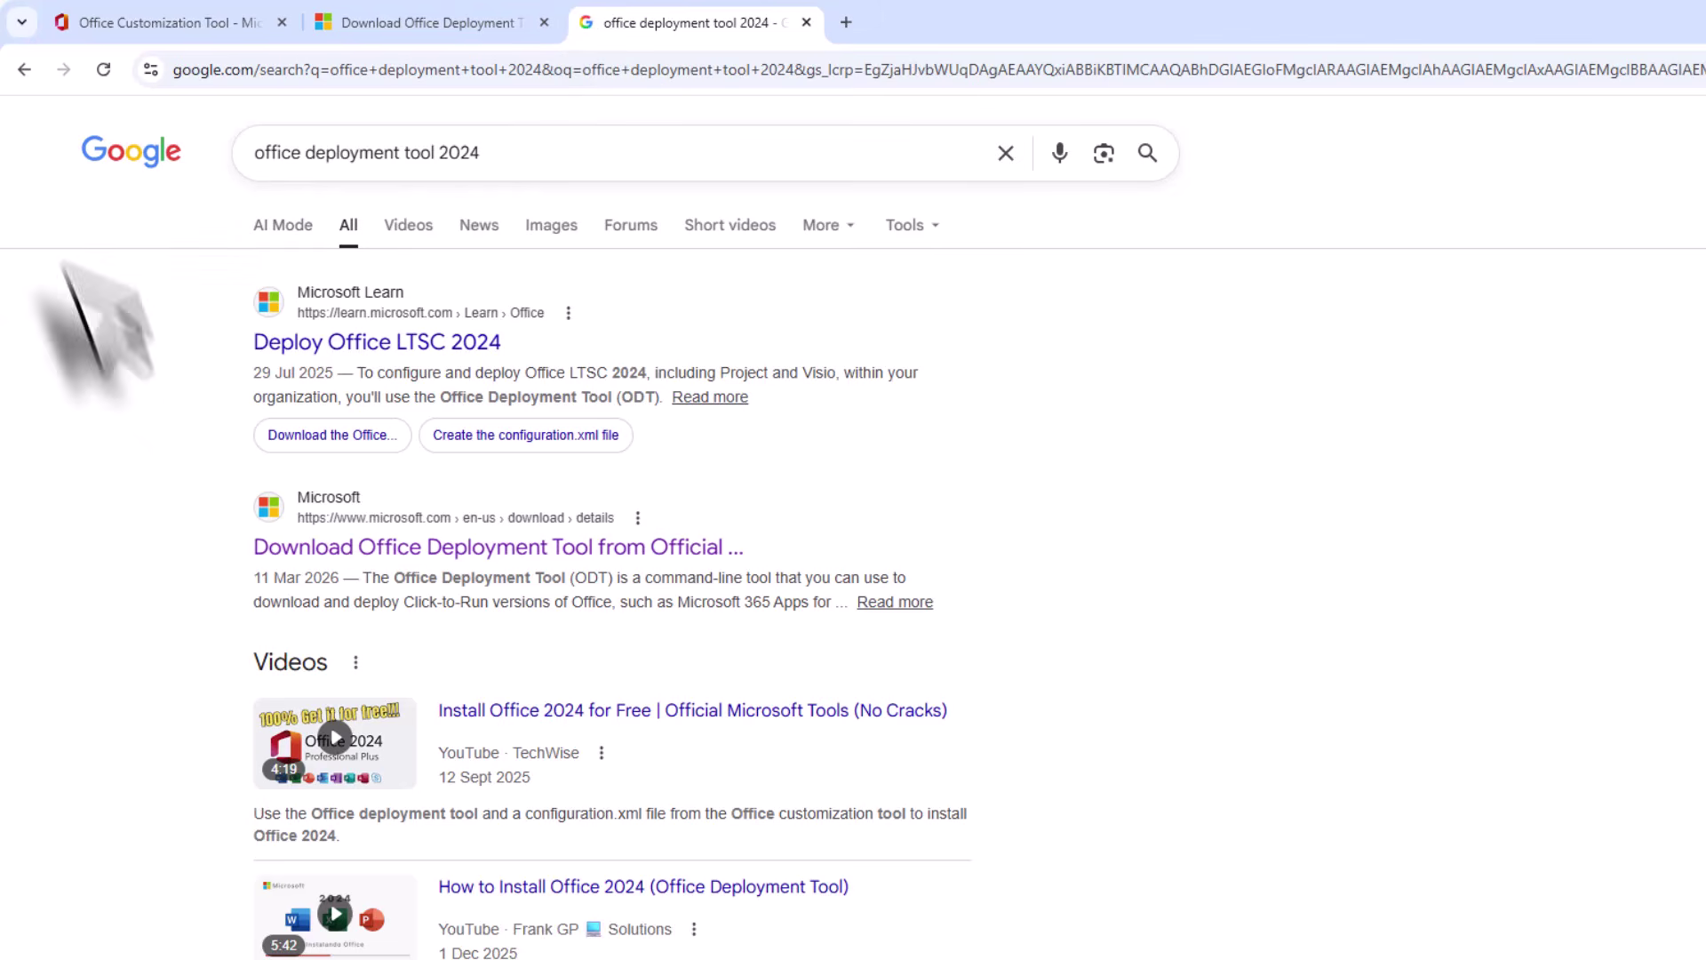
{"action": "left_click", "coordinate": [357, 350]}
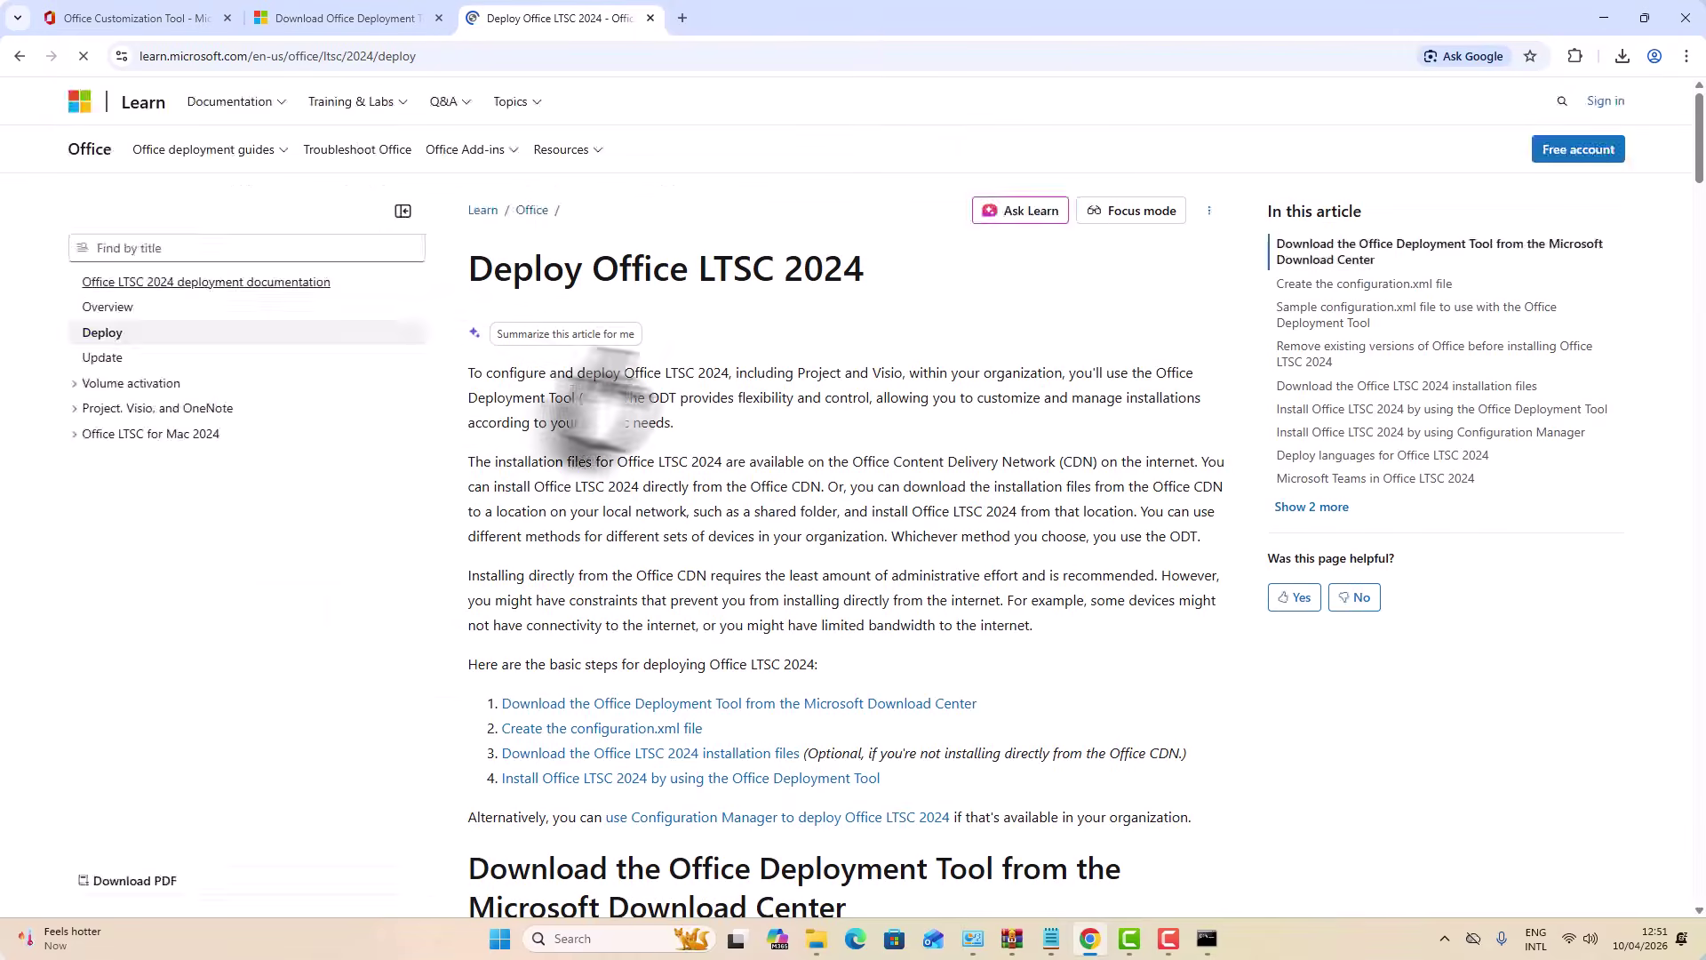
Step: Copy the command setup /configure configuration.xml from the article's section on installing Office LTSC 2024 by using the Office Deployment Tool
{"action": "scroll", "coordinate": [746, 345], "scroll_direction": "down", "scroll_amount": 2}
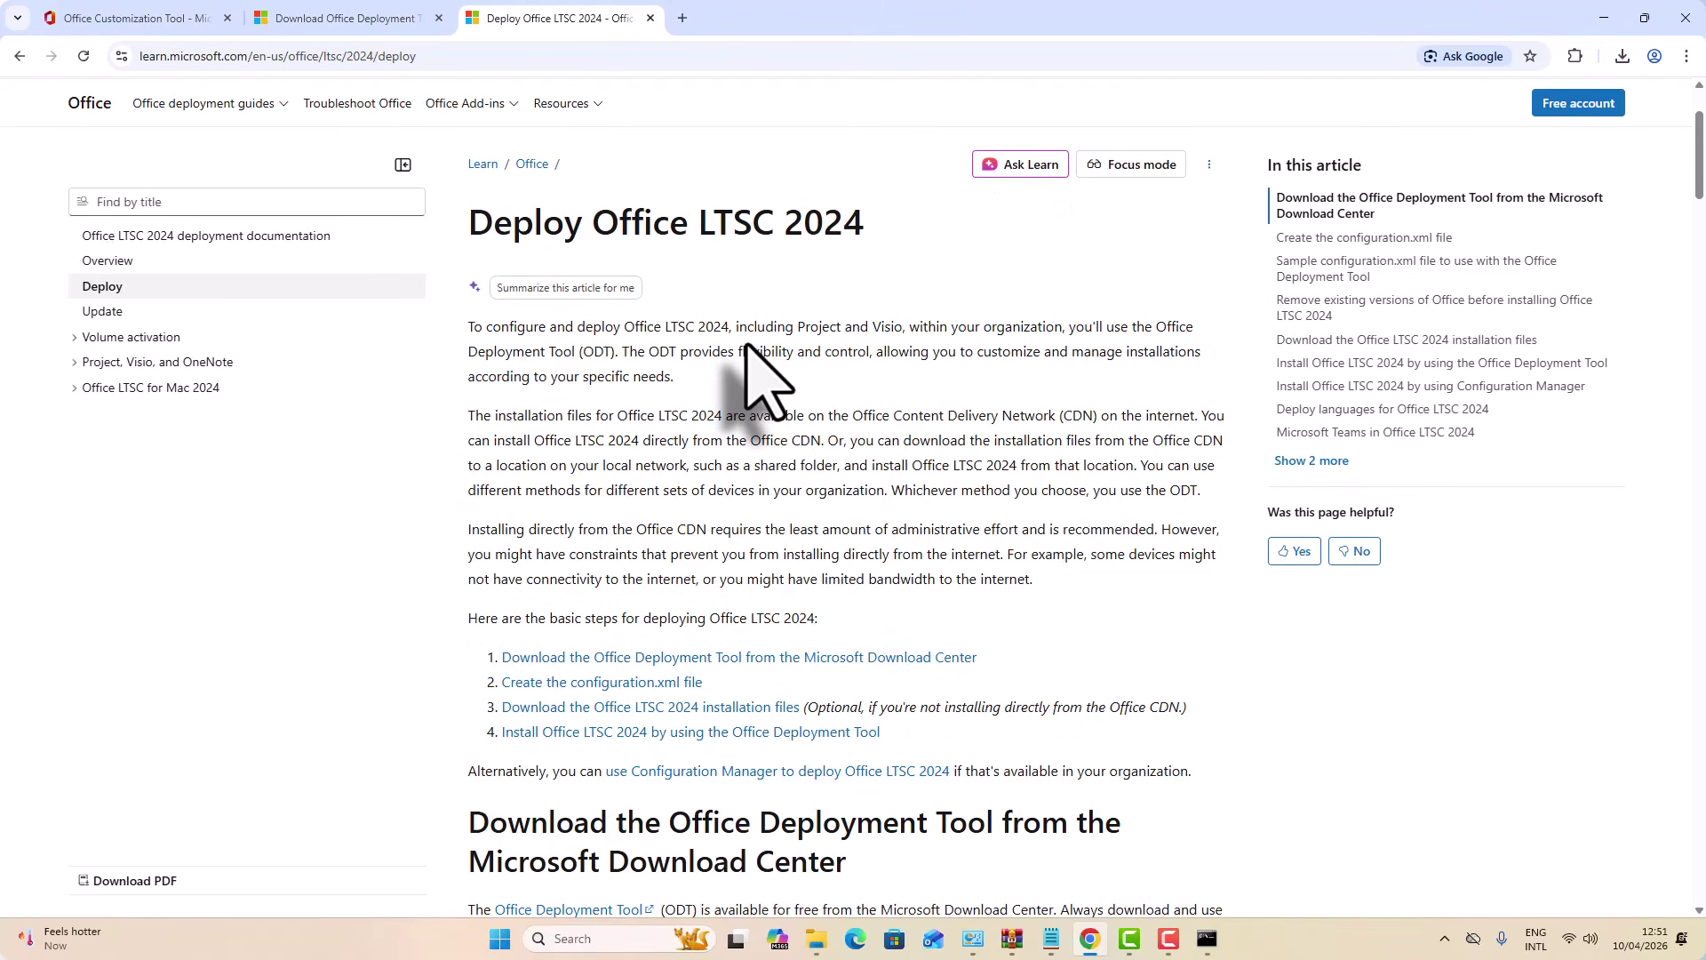
{"action": "scroll", "coordinate": [751, 364], "scroll_direction": "down", "scroll_amount": 3}
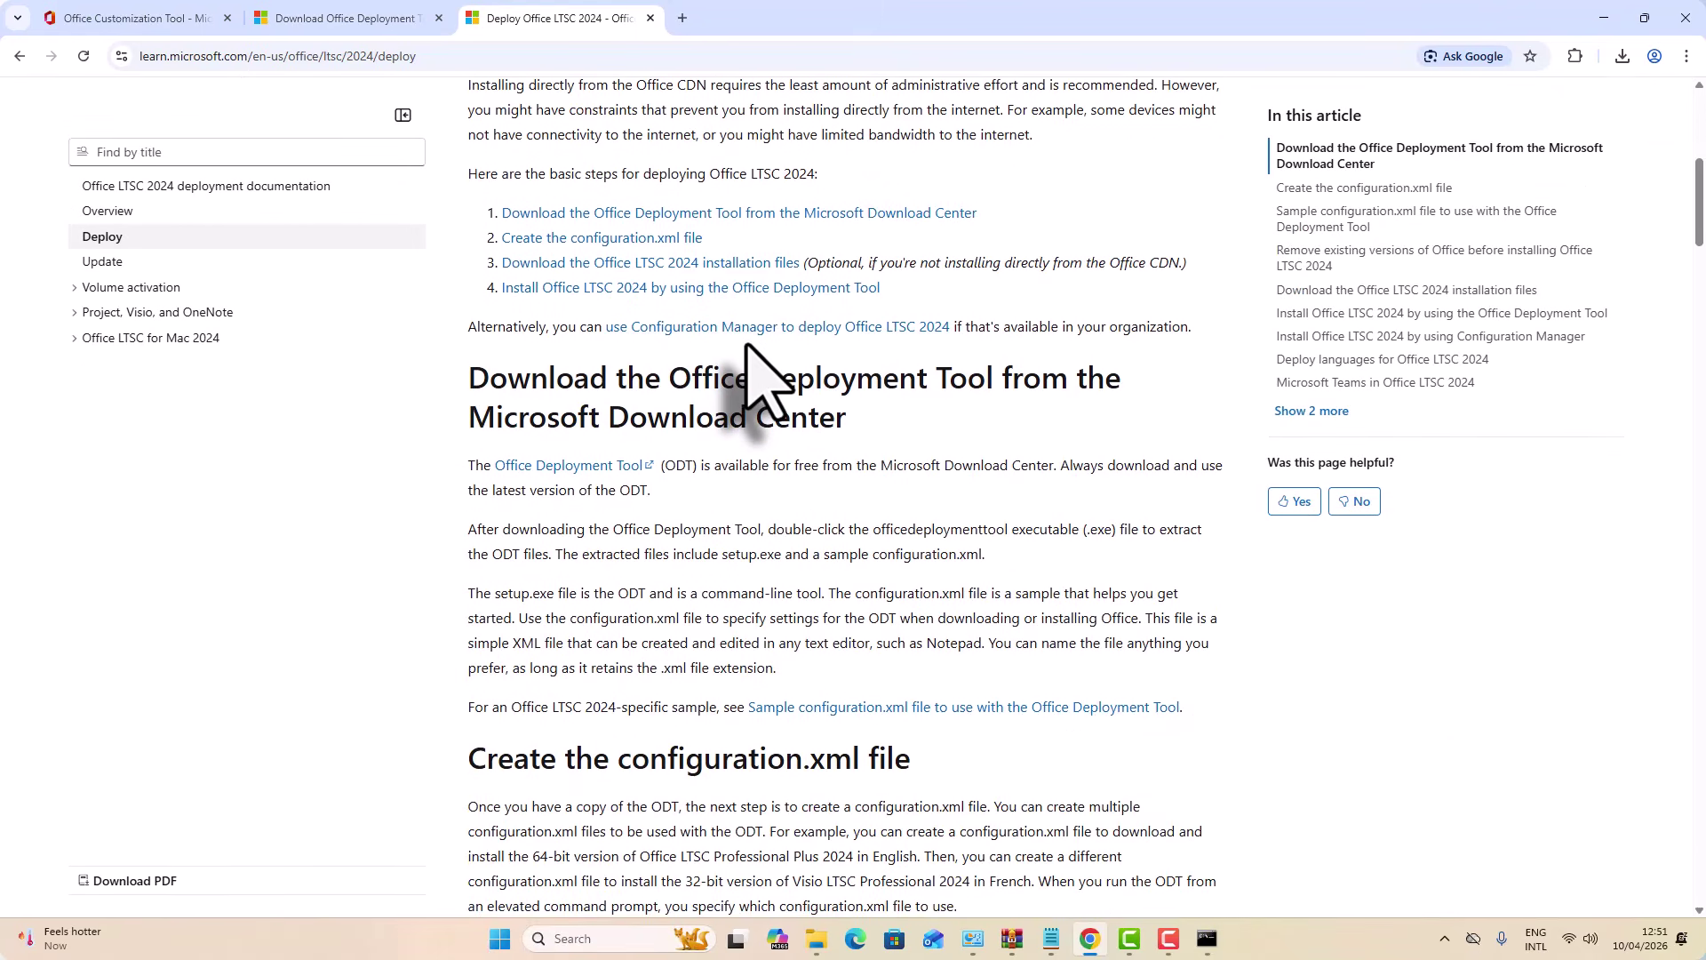
{"action": "scroll", "coordinate": [746, 345], "scroll_direction": "down", "scroll_amount": 1}
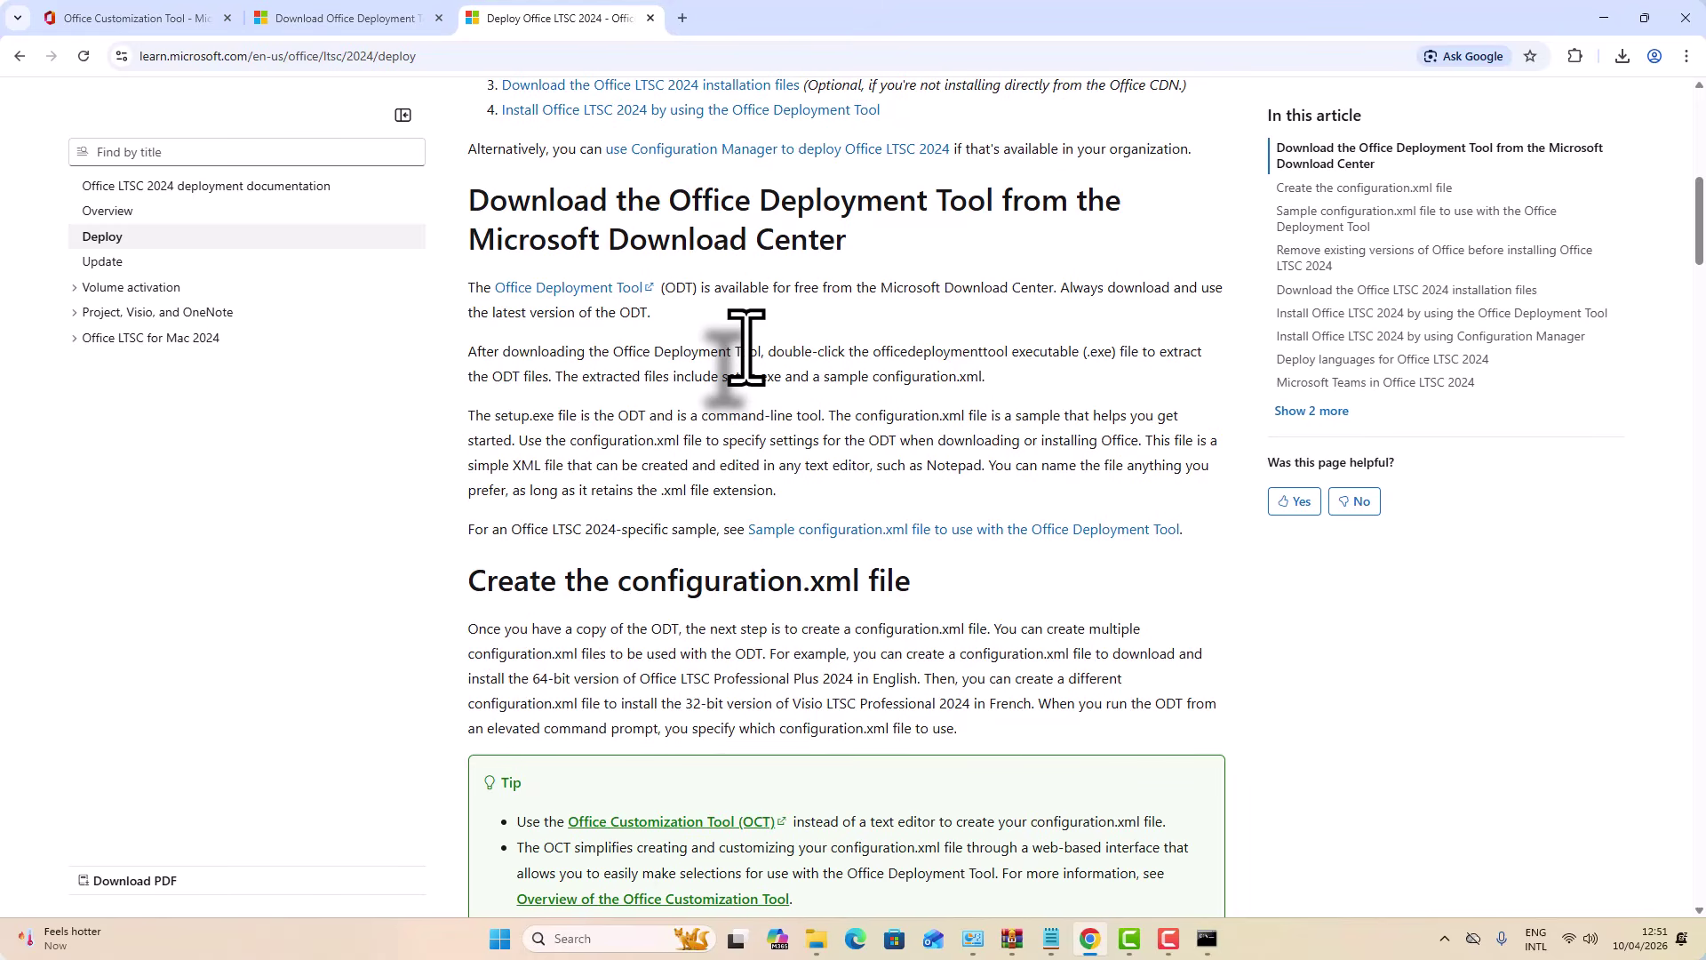
{"action": "scroll", "coordinate": [746, 346], "scroll_direction": "down", "scroll_amount": 2}
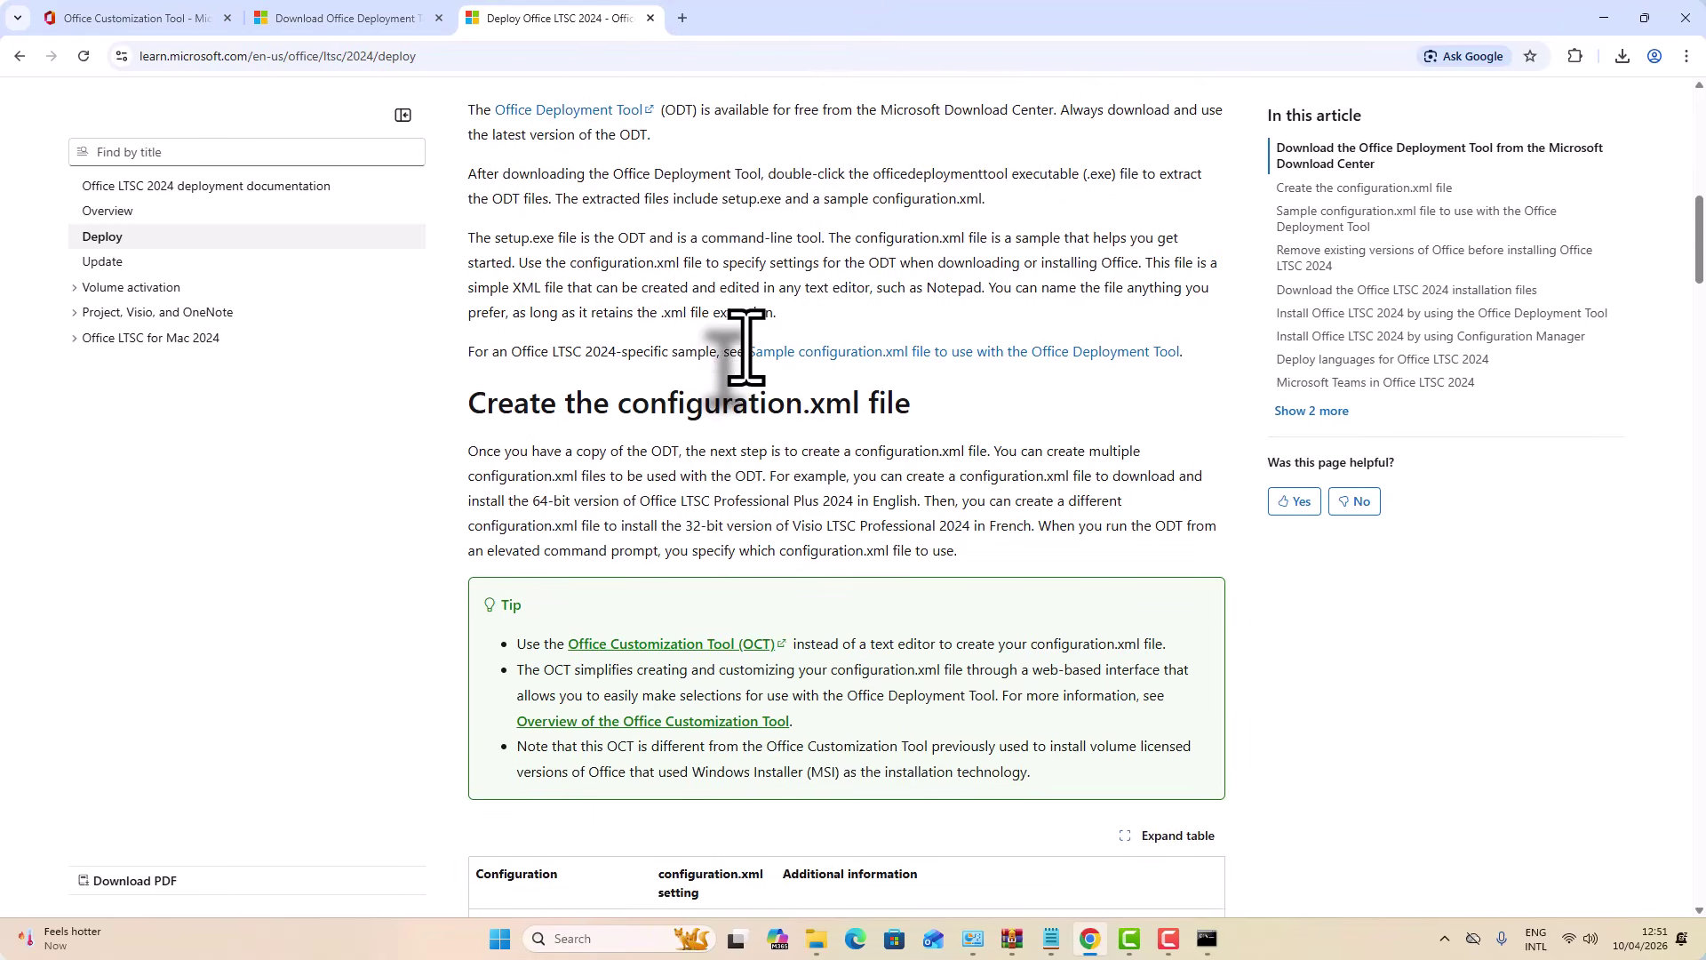
{"action": "scroll", "coordinate": [747, 347], "scroll_direction": "down", "scroll_amount": 3}
{"action": "scroll", "coordinate": [747, 346], "scroll_direction": "down", "scroll_amount": 2}
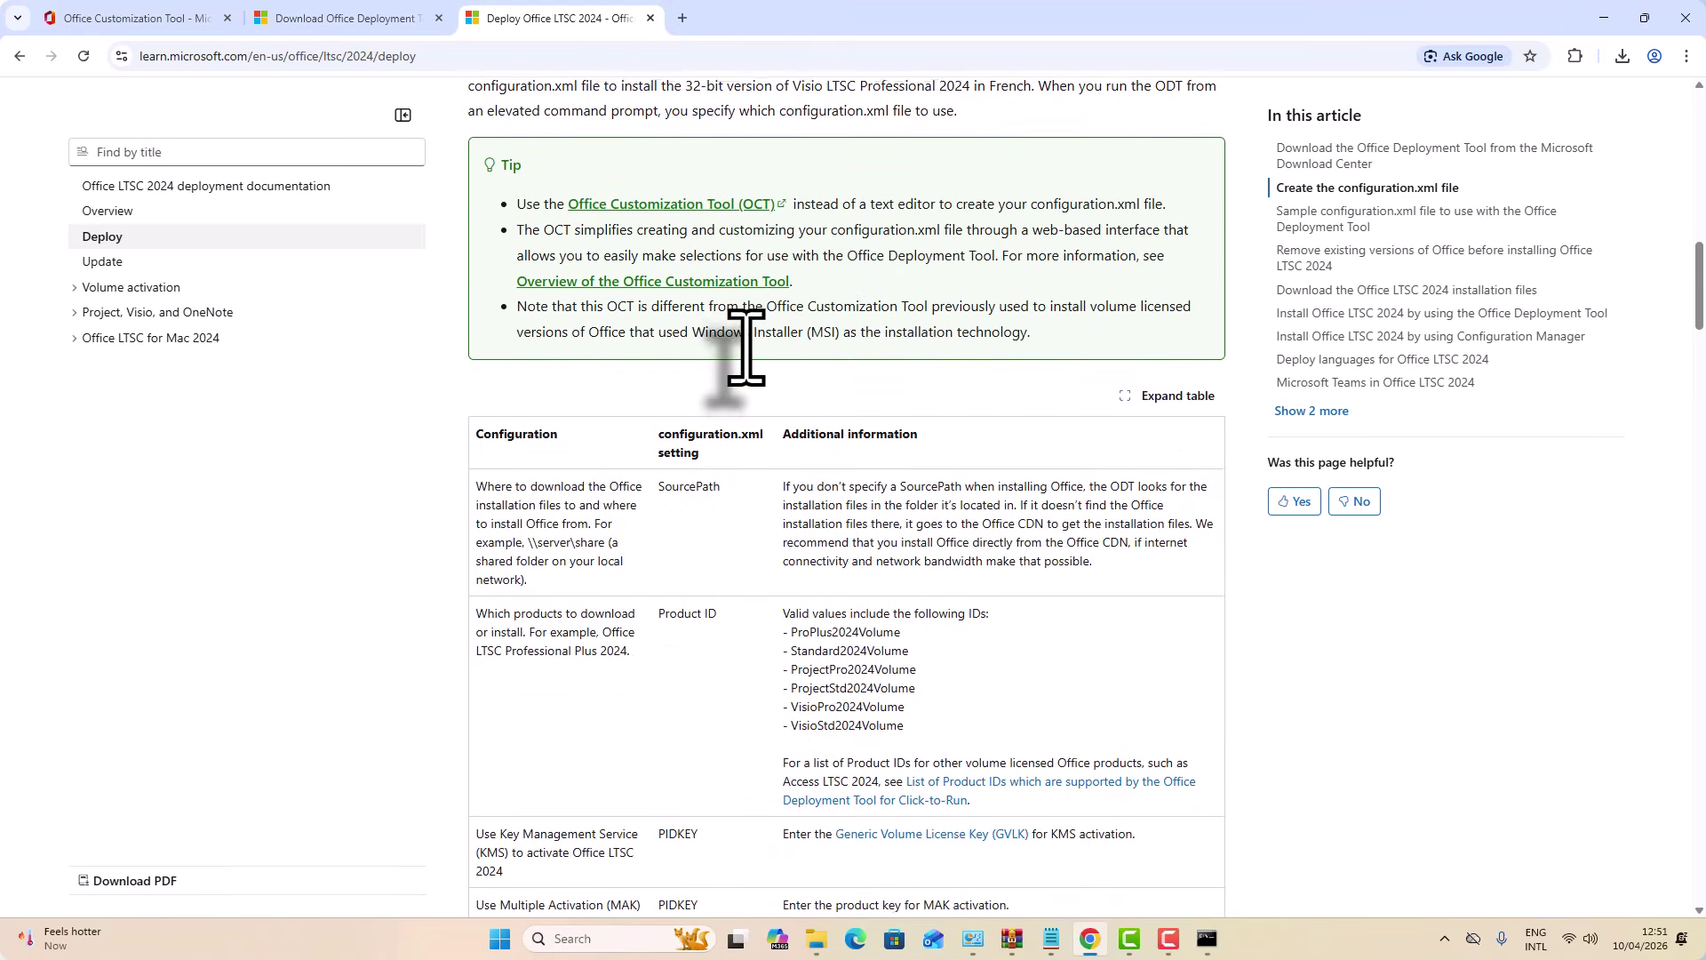
{"action": "scroll", "coordinate": [747, 346], "scroll_direction": "down", "scroll_amount": 2}
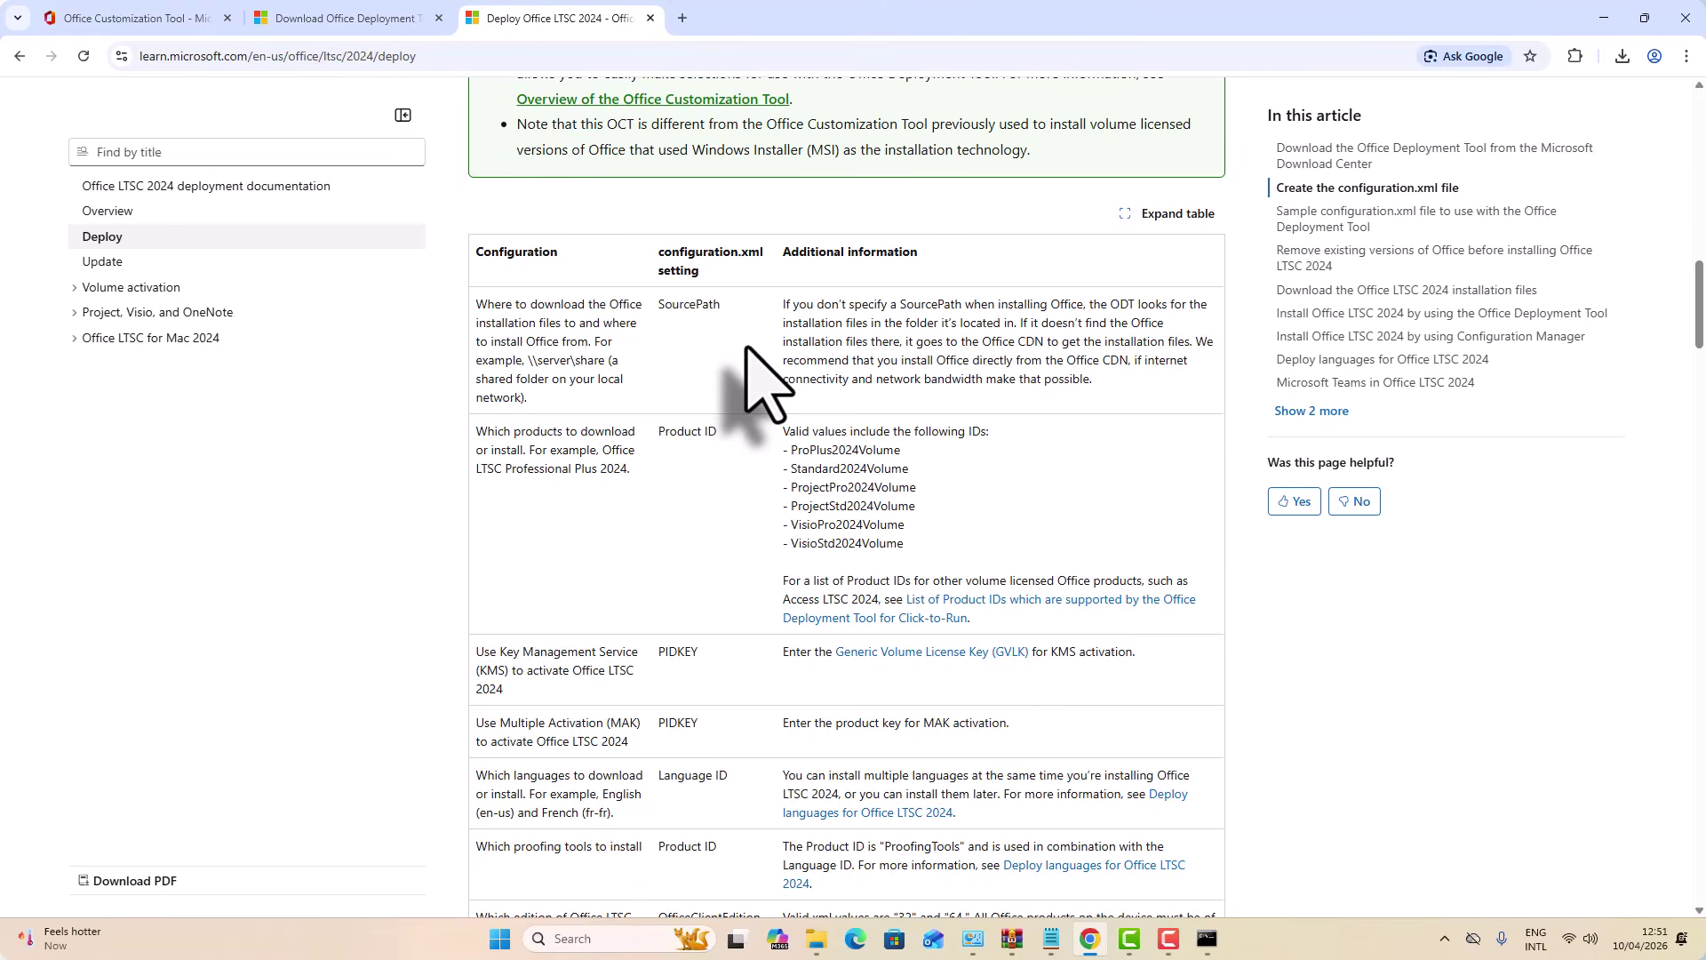
{"action": "scroll", "coordinate": [763, 378], "scroll_direction": "down", "scroll_amount": 15}
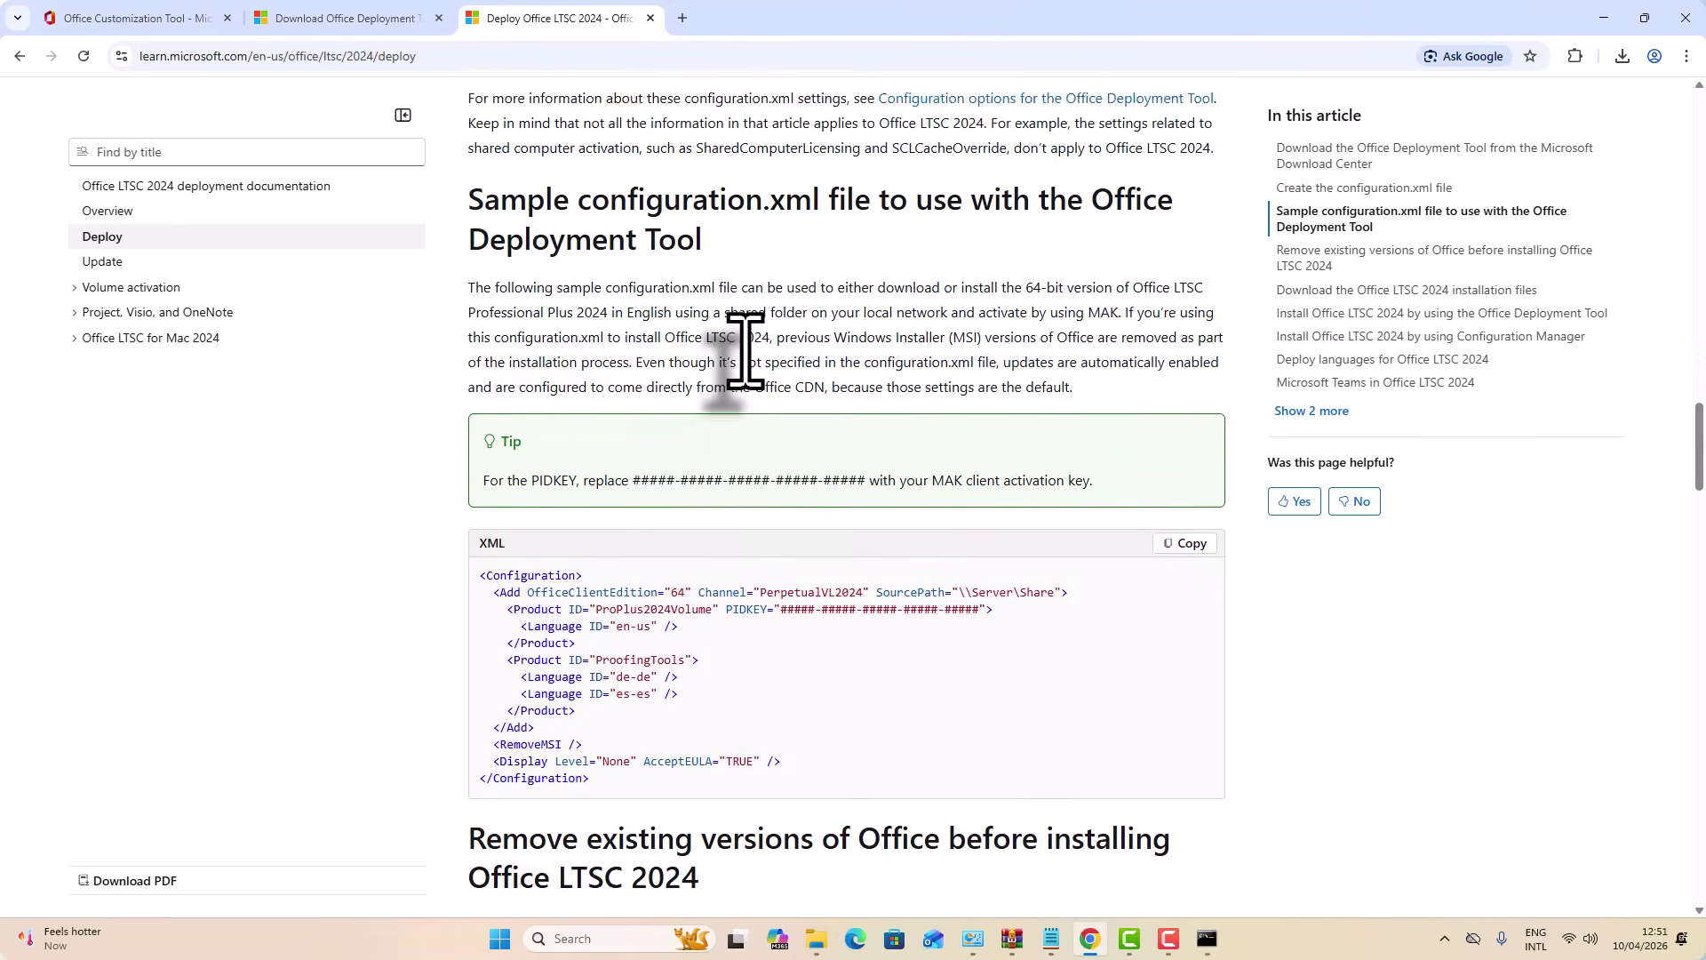
{"action": "scroll", "coordinate": [745, 351], "scroll_direction": "down", "scroll_amount": 10}
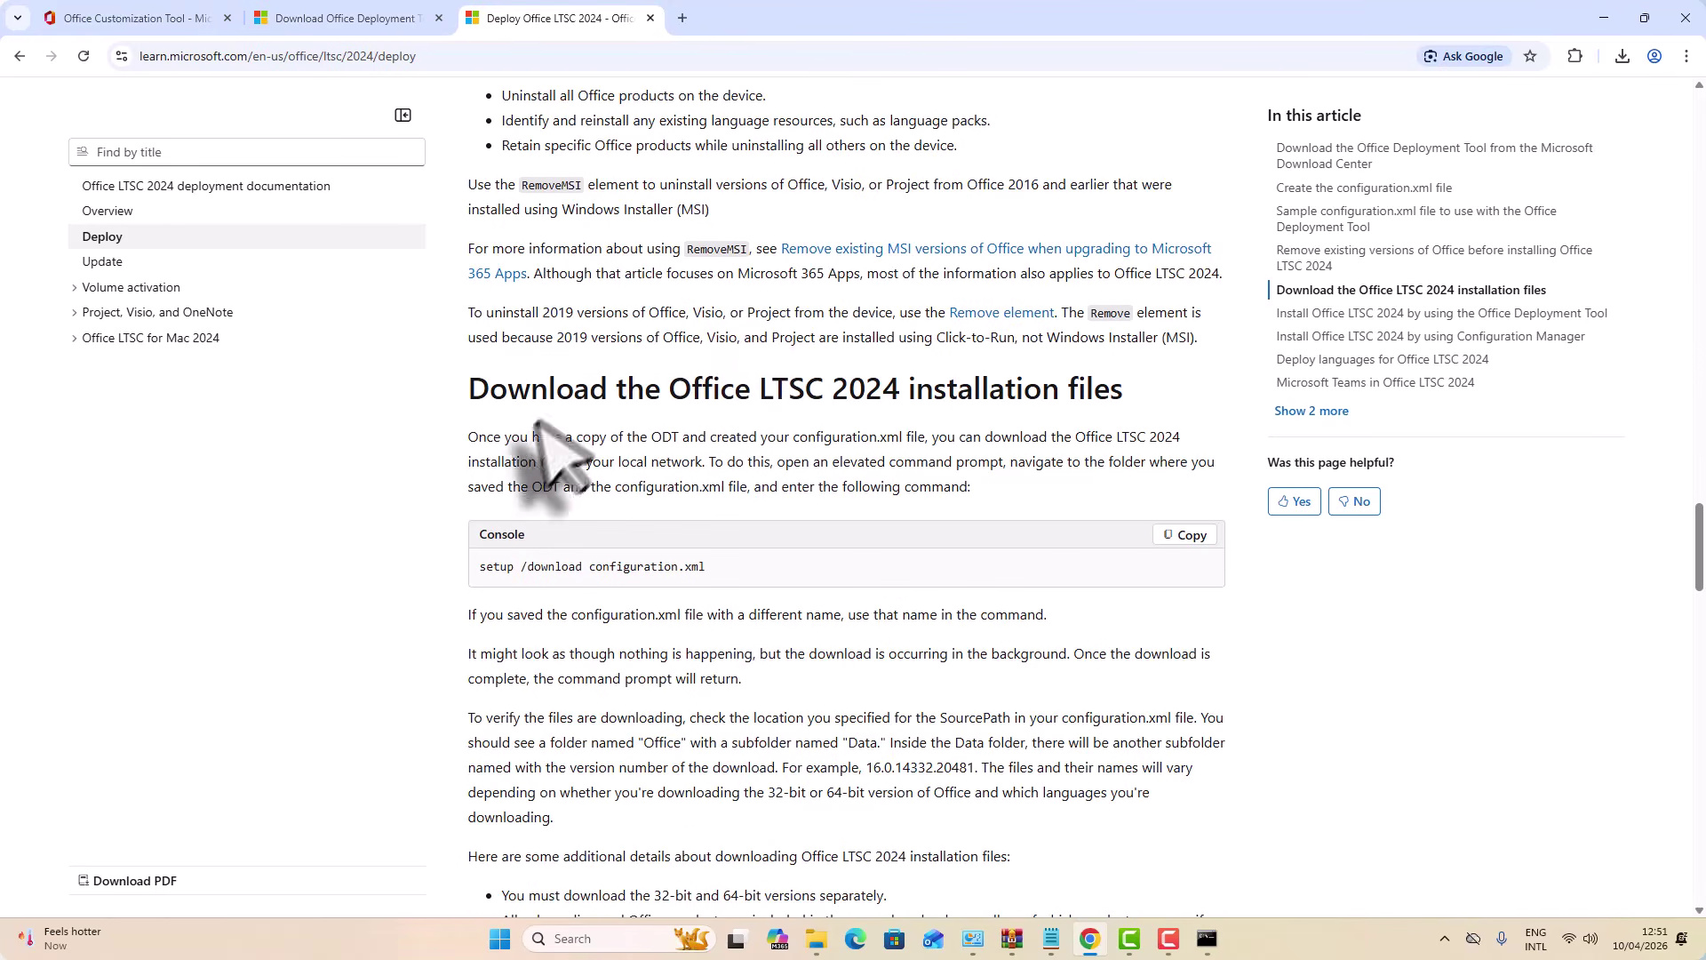
{"action": "scroll", "coordinate": [524, 462], "scroll_direction": "down", "scroll_amount": 9}
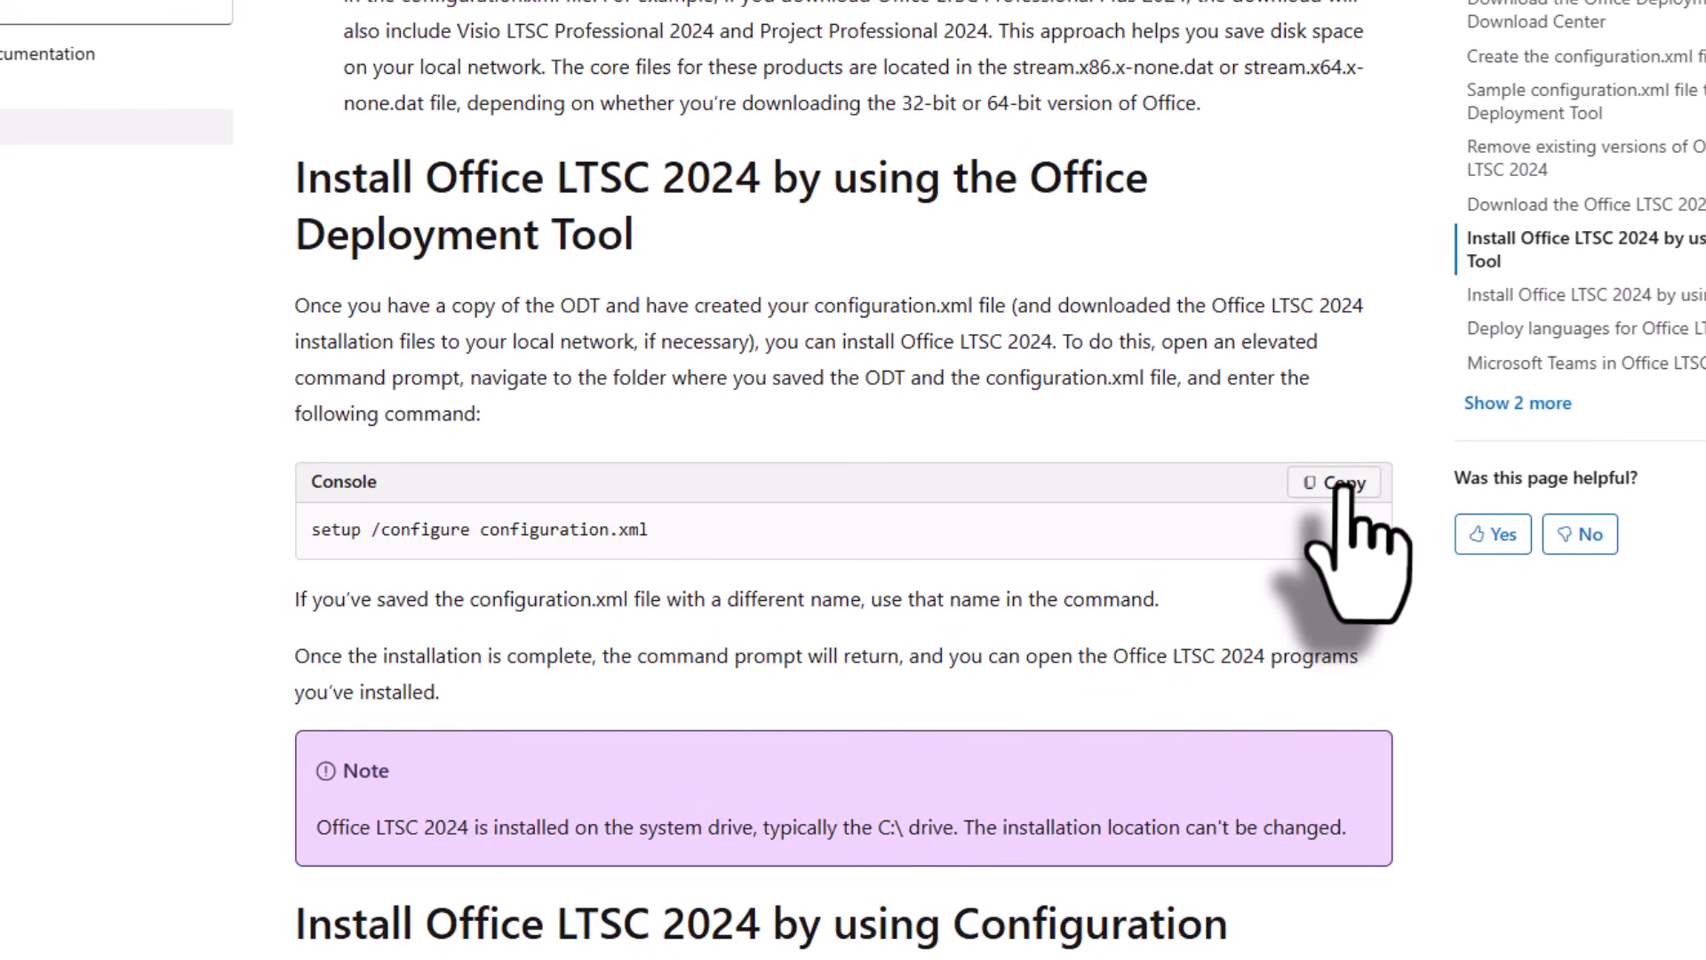
{"action": "left_click", "coordinate": [1342, 485]}
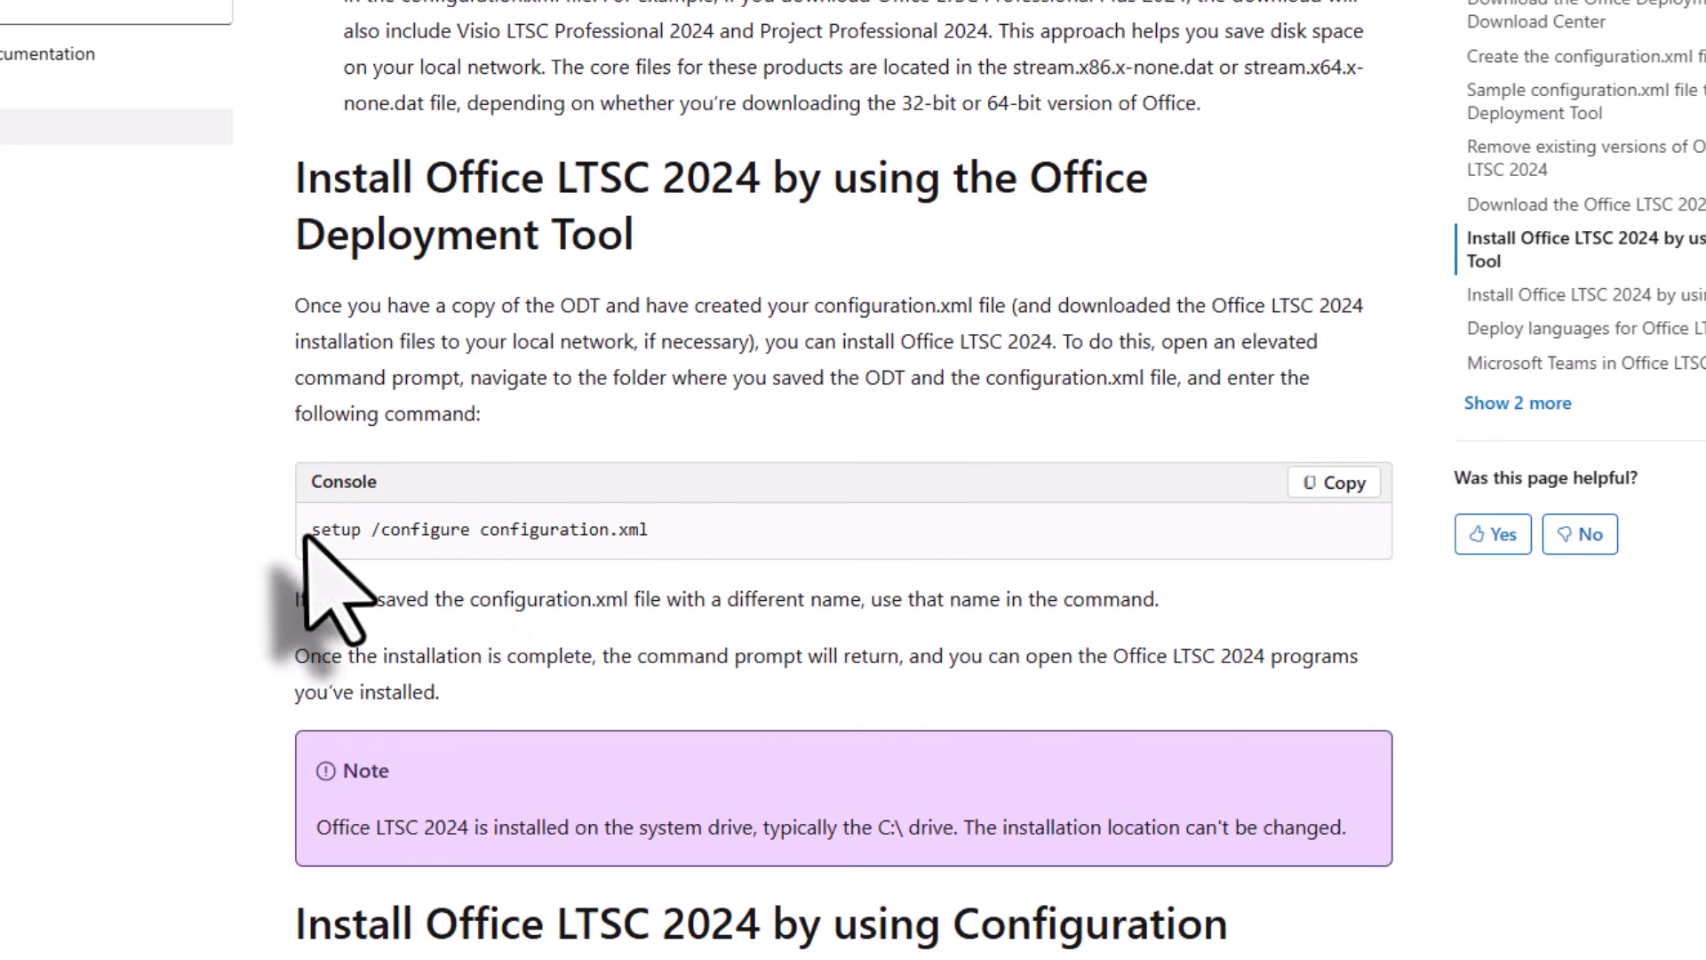
{"action": "left_click_drag", "start_coordinate": [305, 533], "coordinate": [702, 537]}
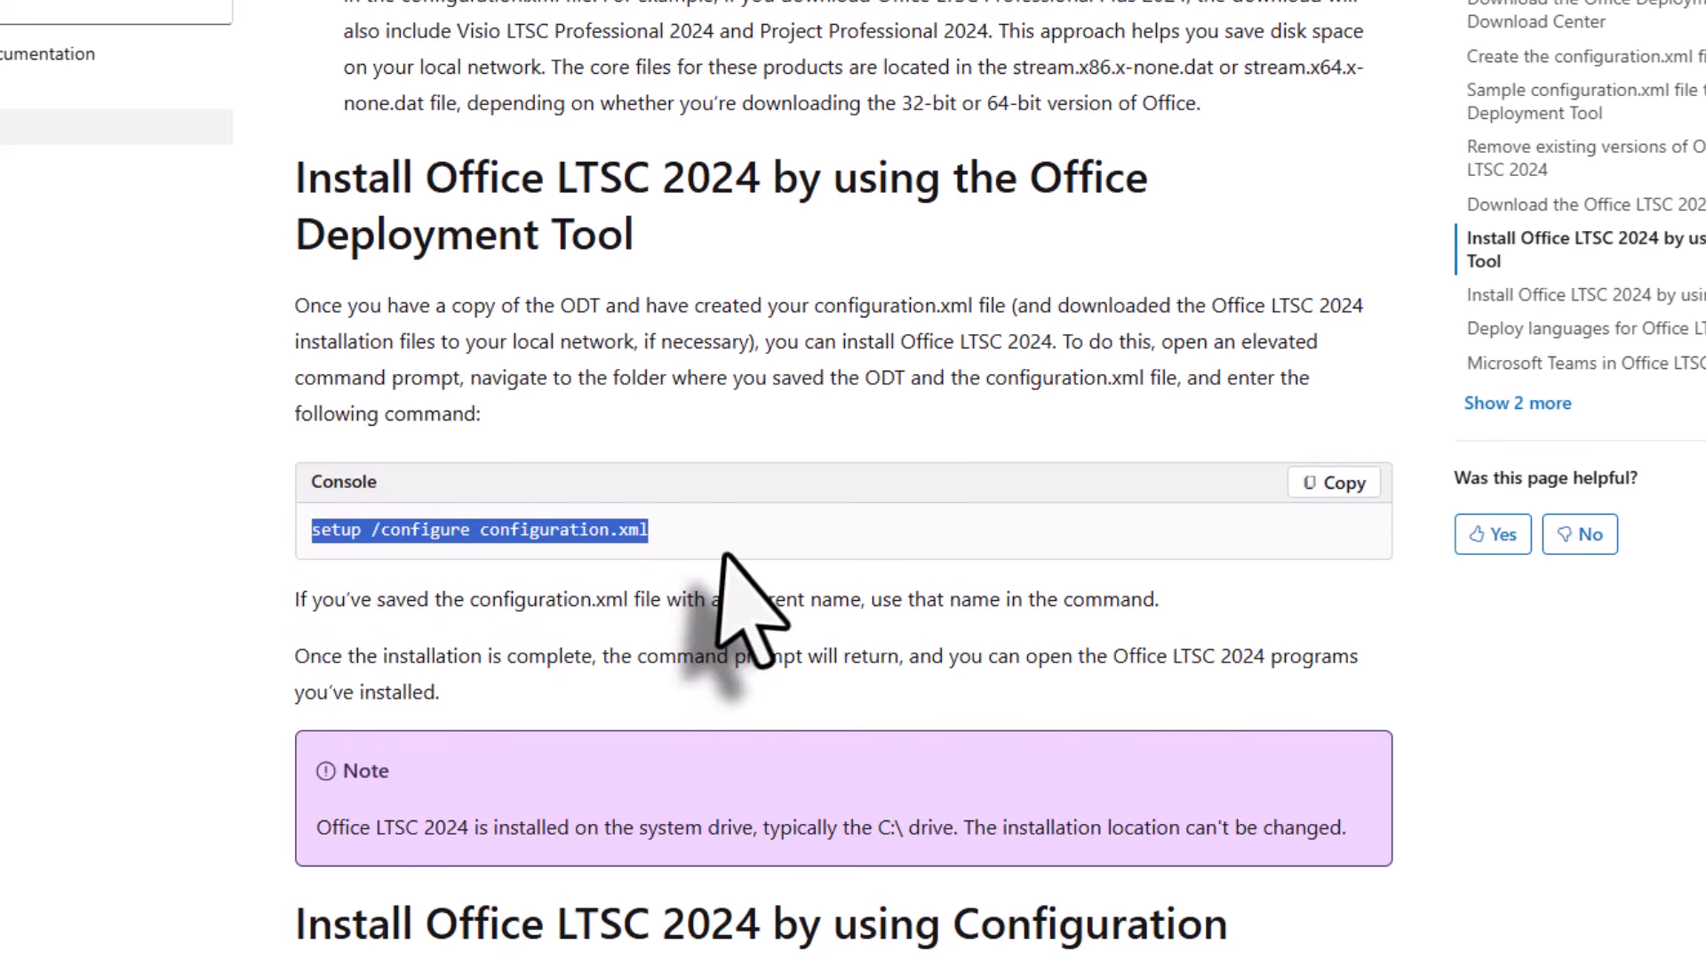
{"action": "left_click", "coordinate": [924, 534]}
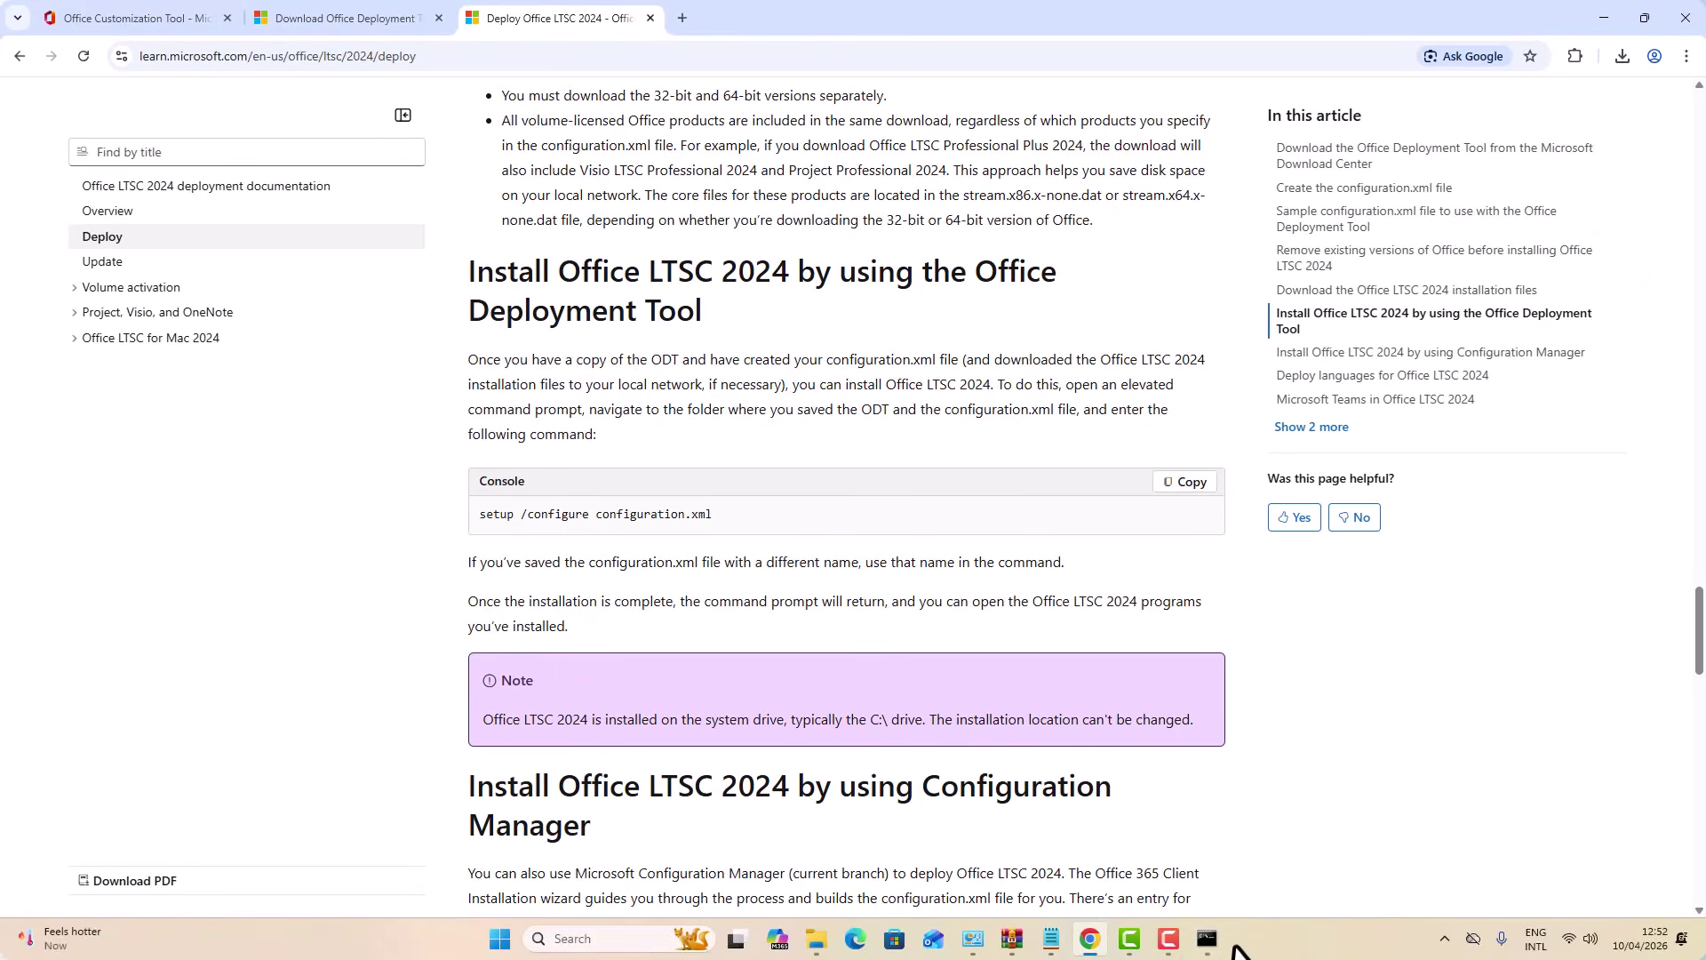
Step: Run setup /configure configuration.xml in Command Prompt and minimize the Chrome and File Explorer windows behind it
{"action": "left_click", "coordinate": [1207, 939]}
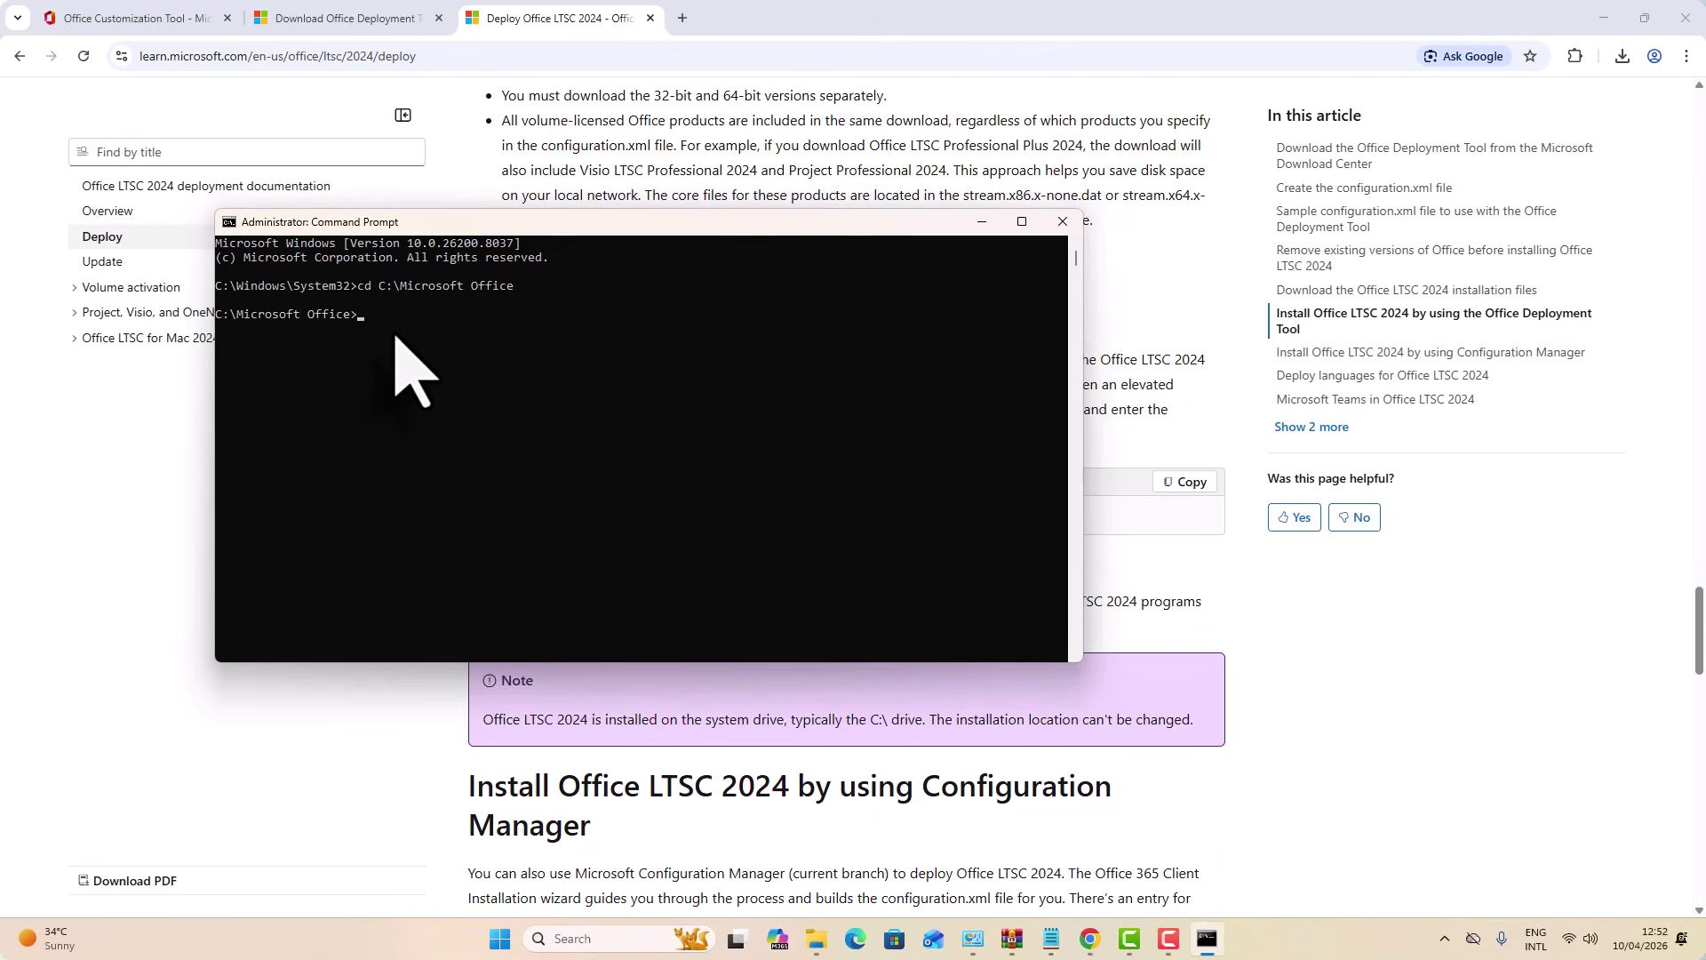
{"action": "key", "text": "ctrl+v"}
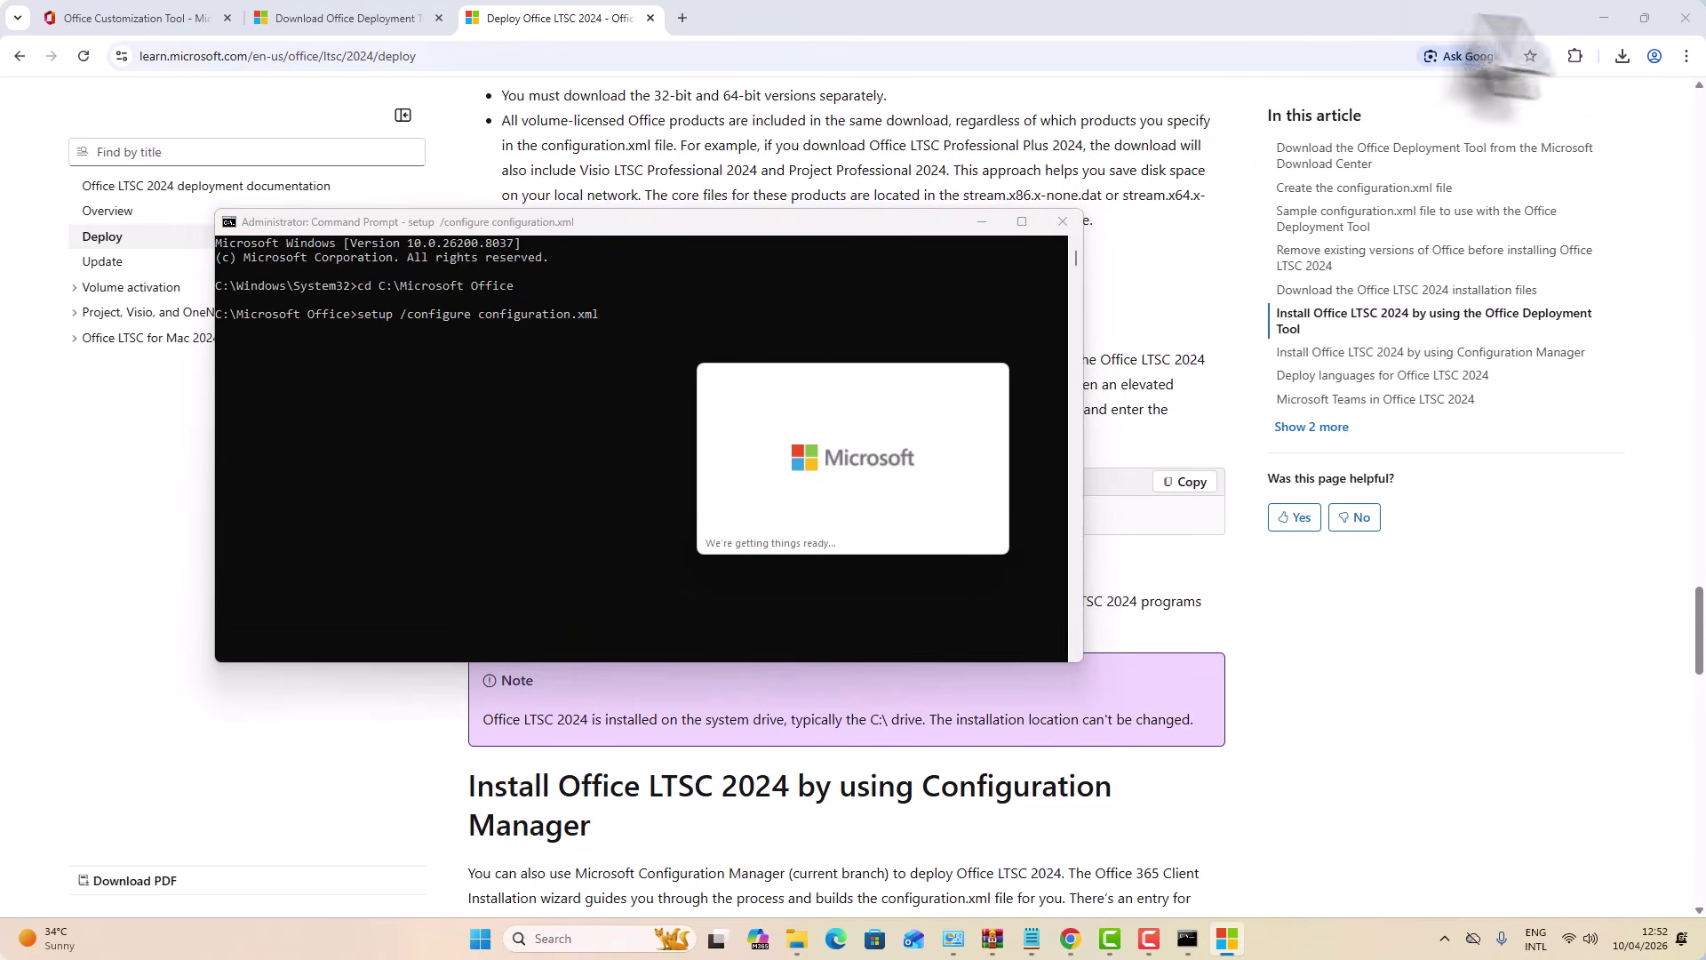
{"action": "left_click", "coordinate": [1607, 18]}
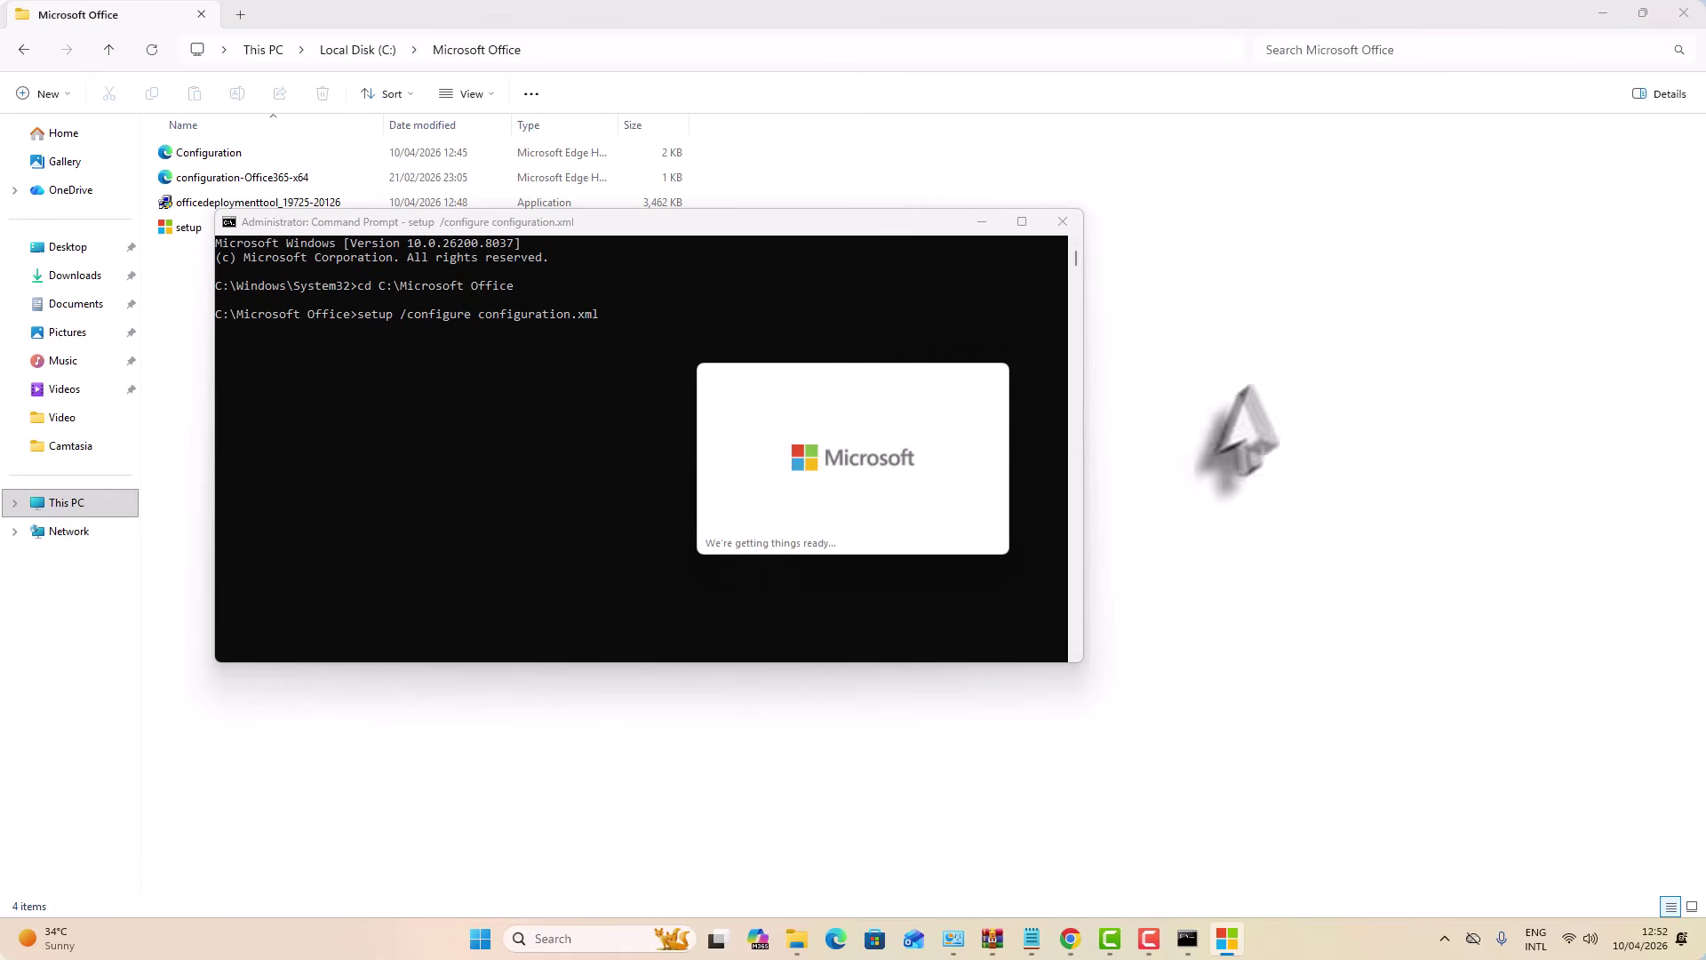
{"action": "left_click", "coordinate": [1604, 14]}
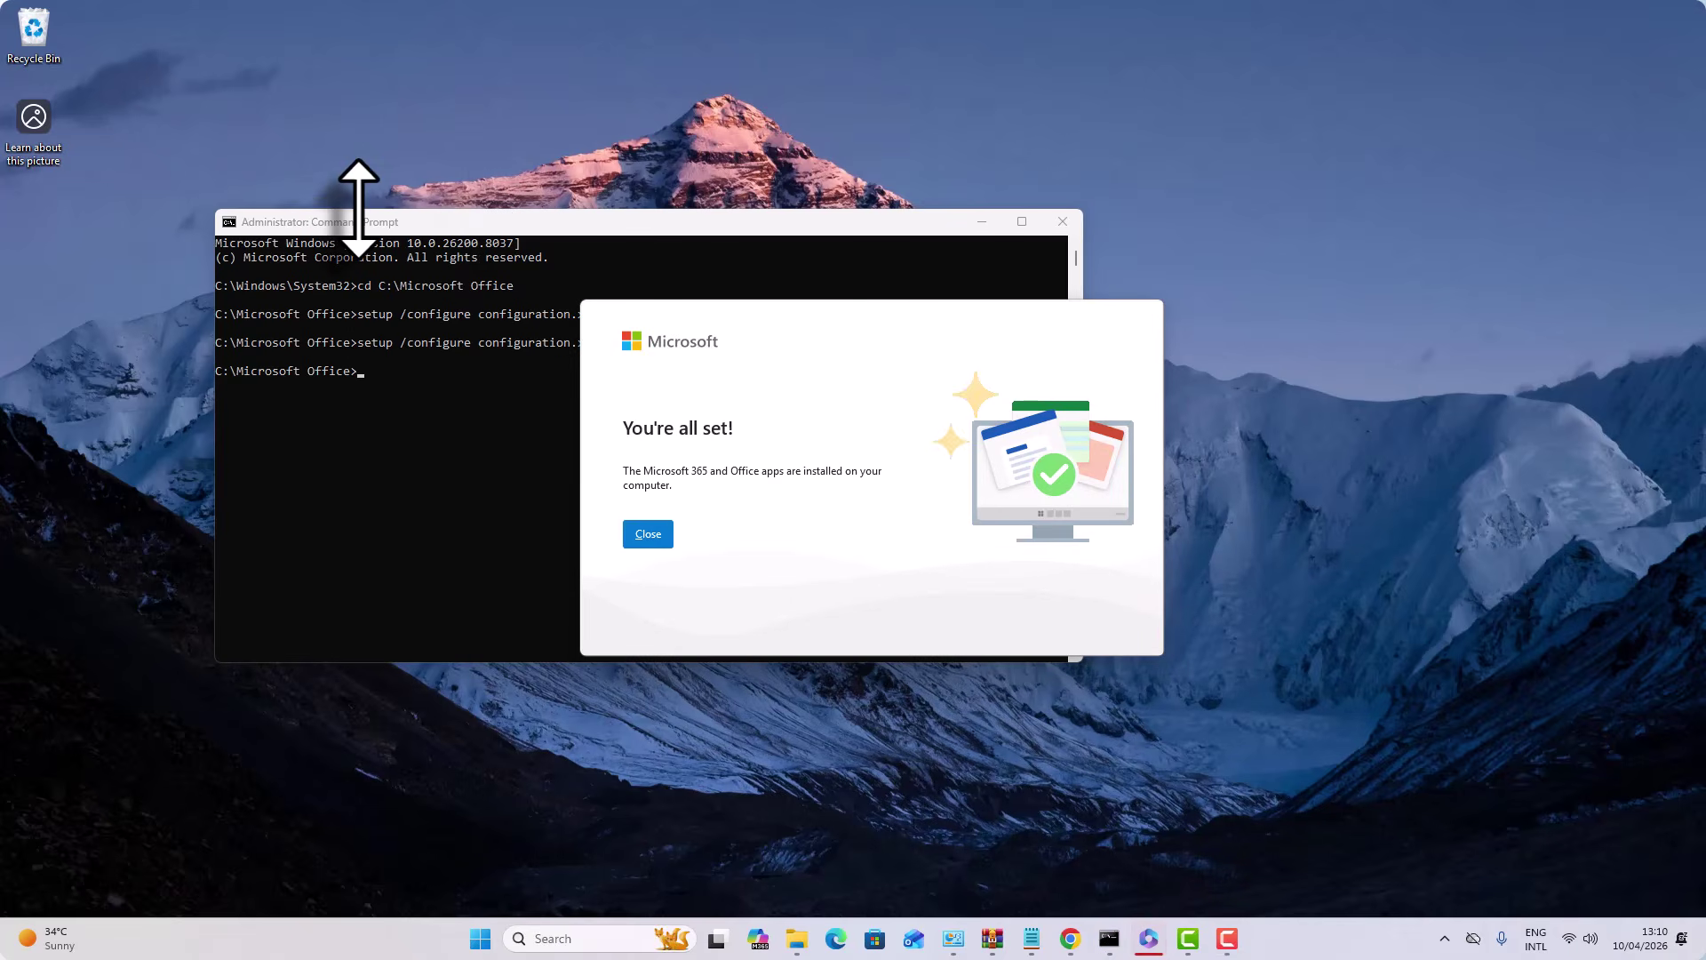
Step: Close the Office installation completion message and end the Command Prompt session with exit
{"action": "left_click", "coordinate": [662, 535]}
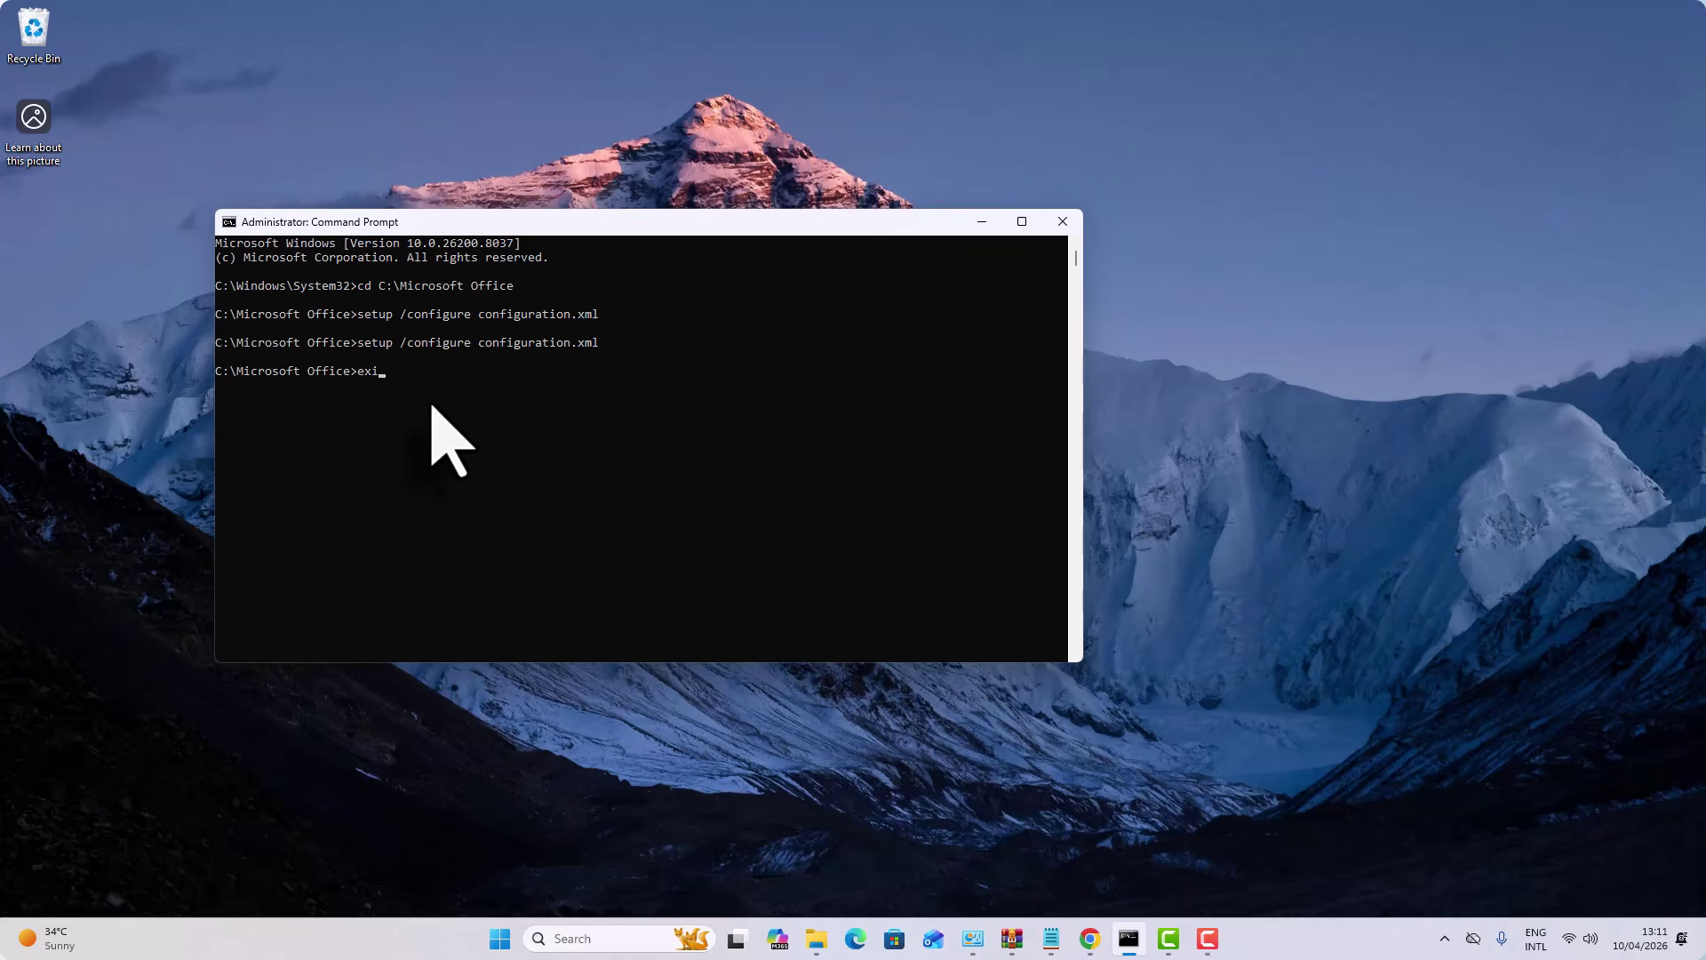
{"action": "key", "text": "Return"}
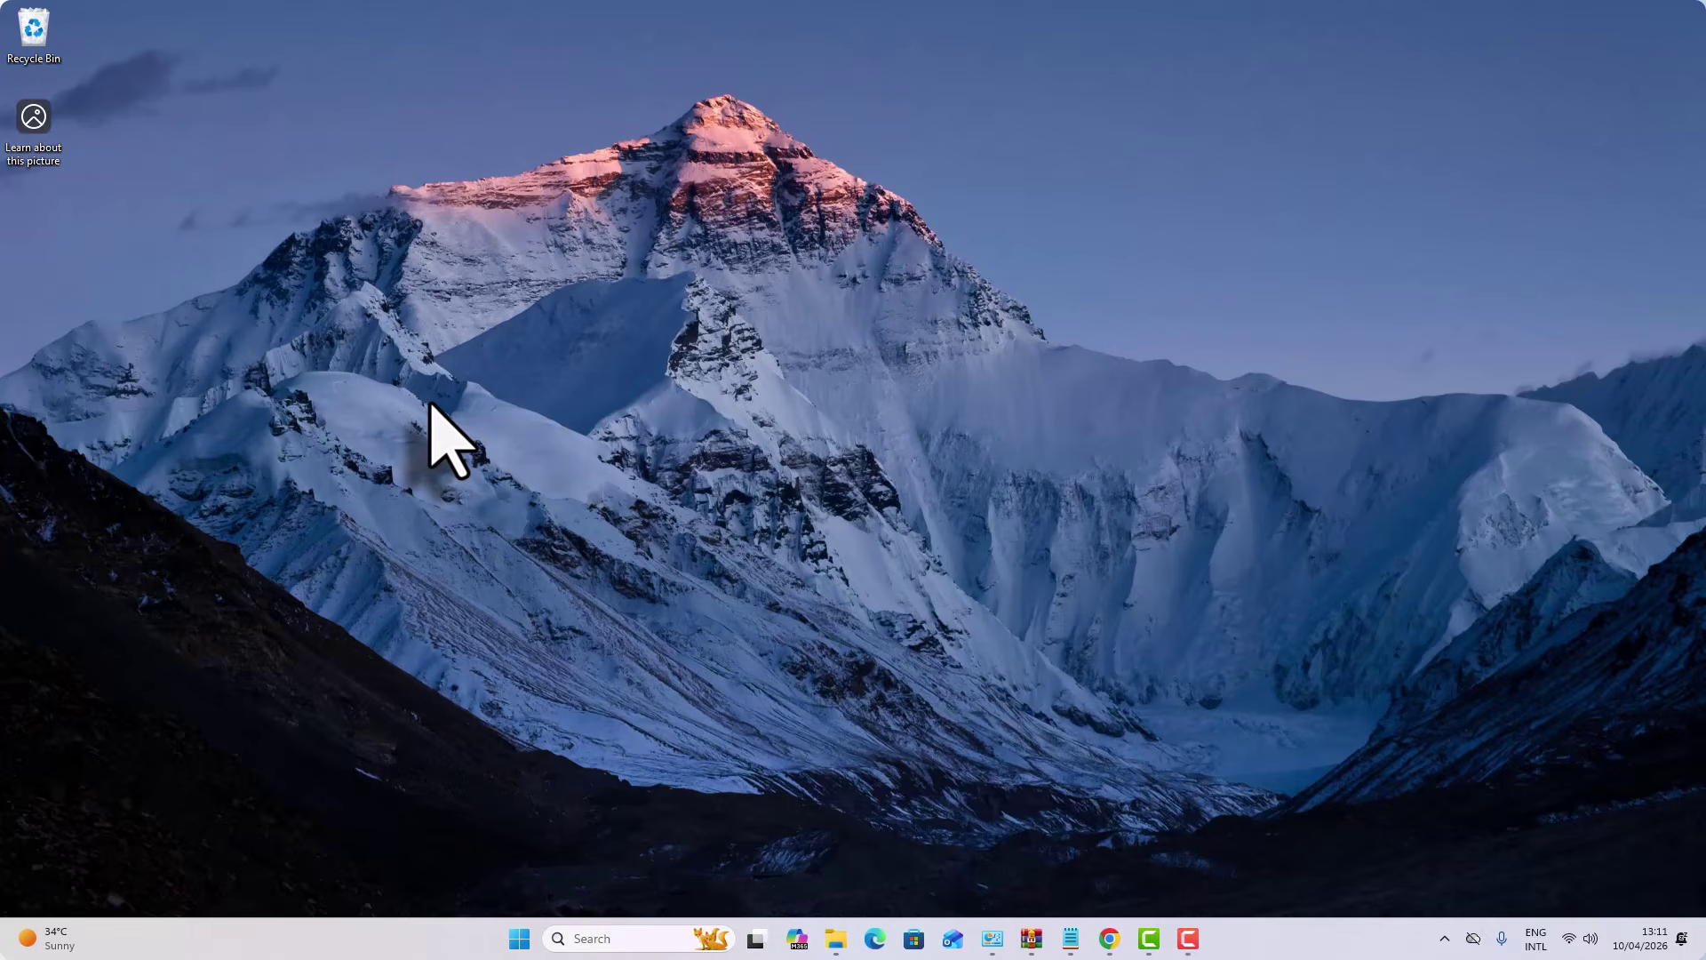
Step: Search Windows for "word" and open the Word app
{"action": "left_click", "coordinate": [592, 938]}
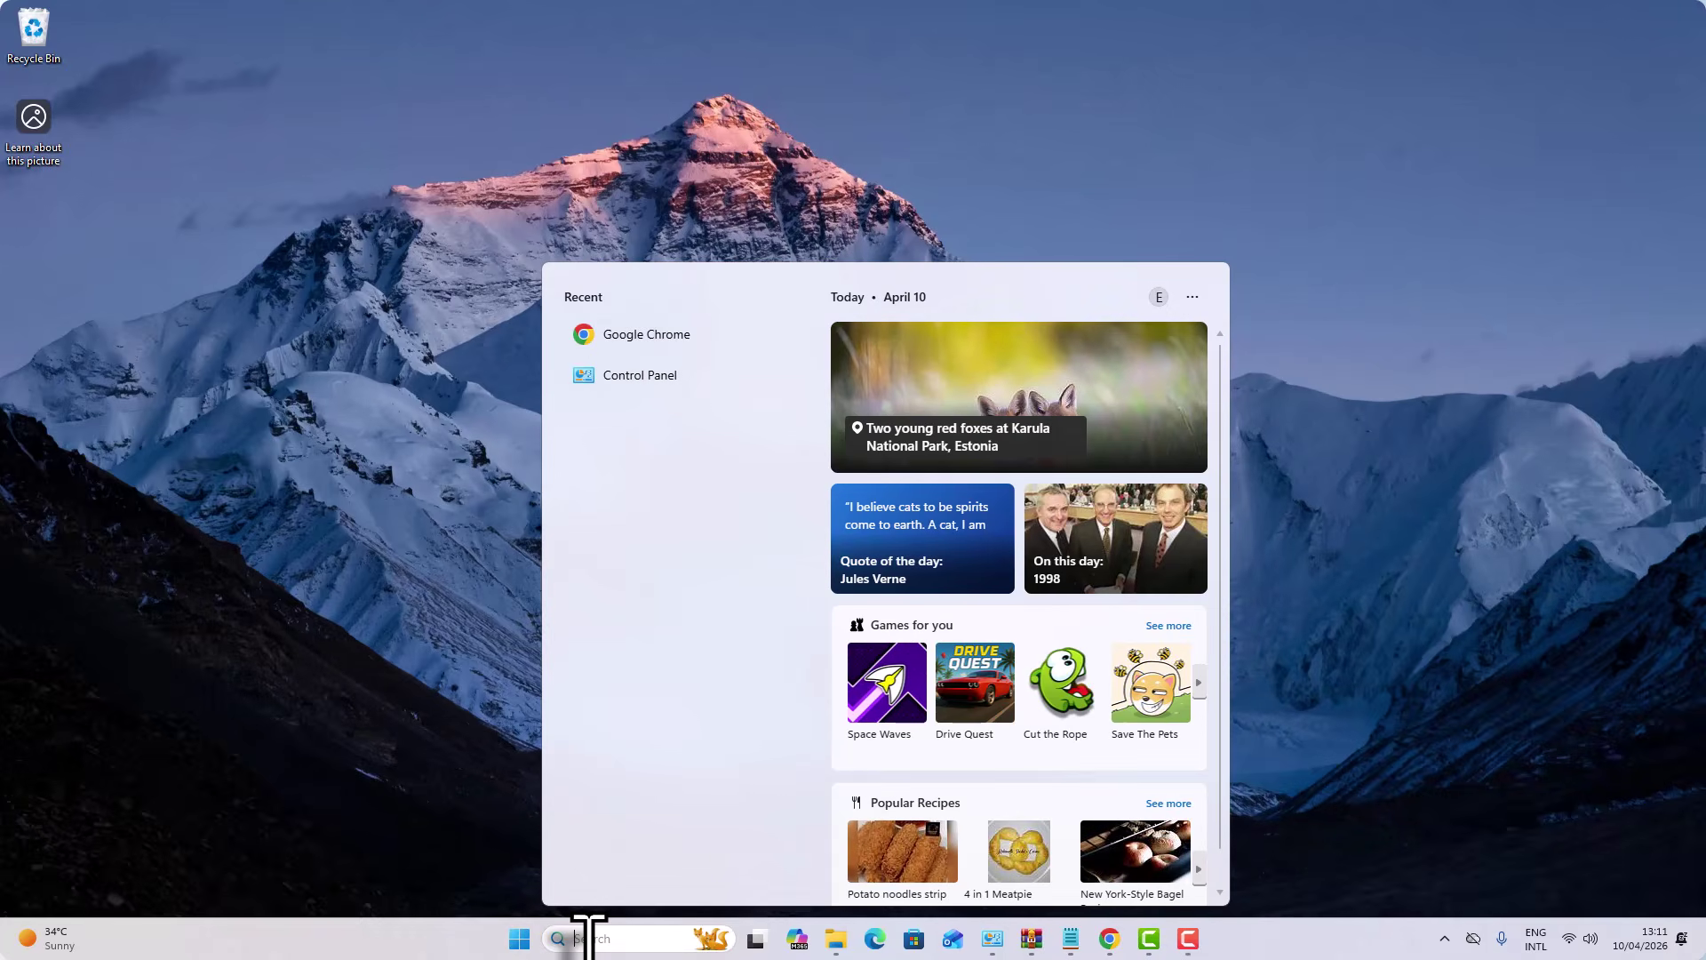
{"action": "type", "text": "word"}
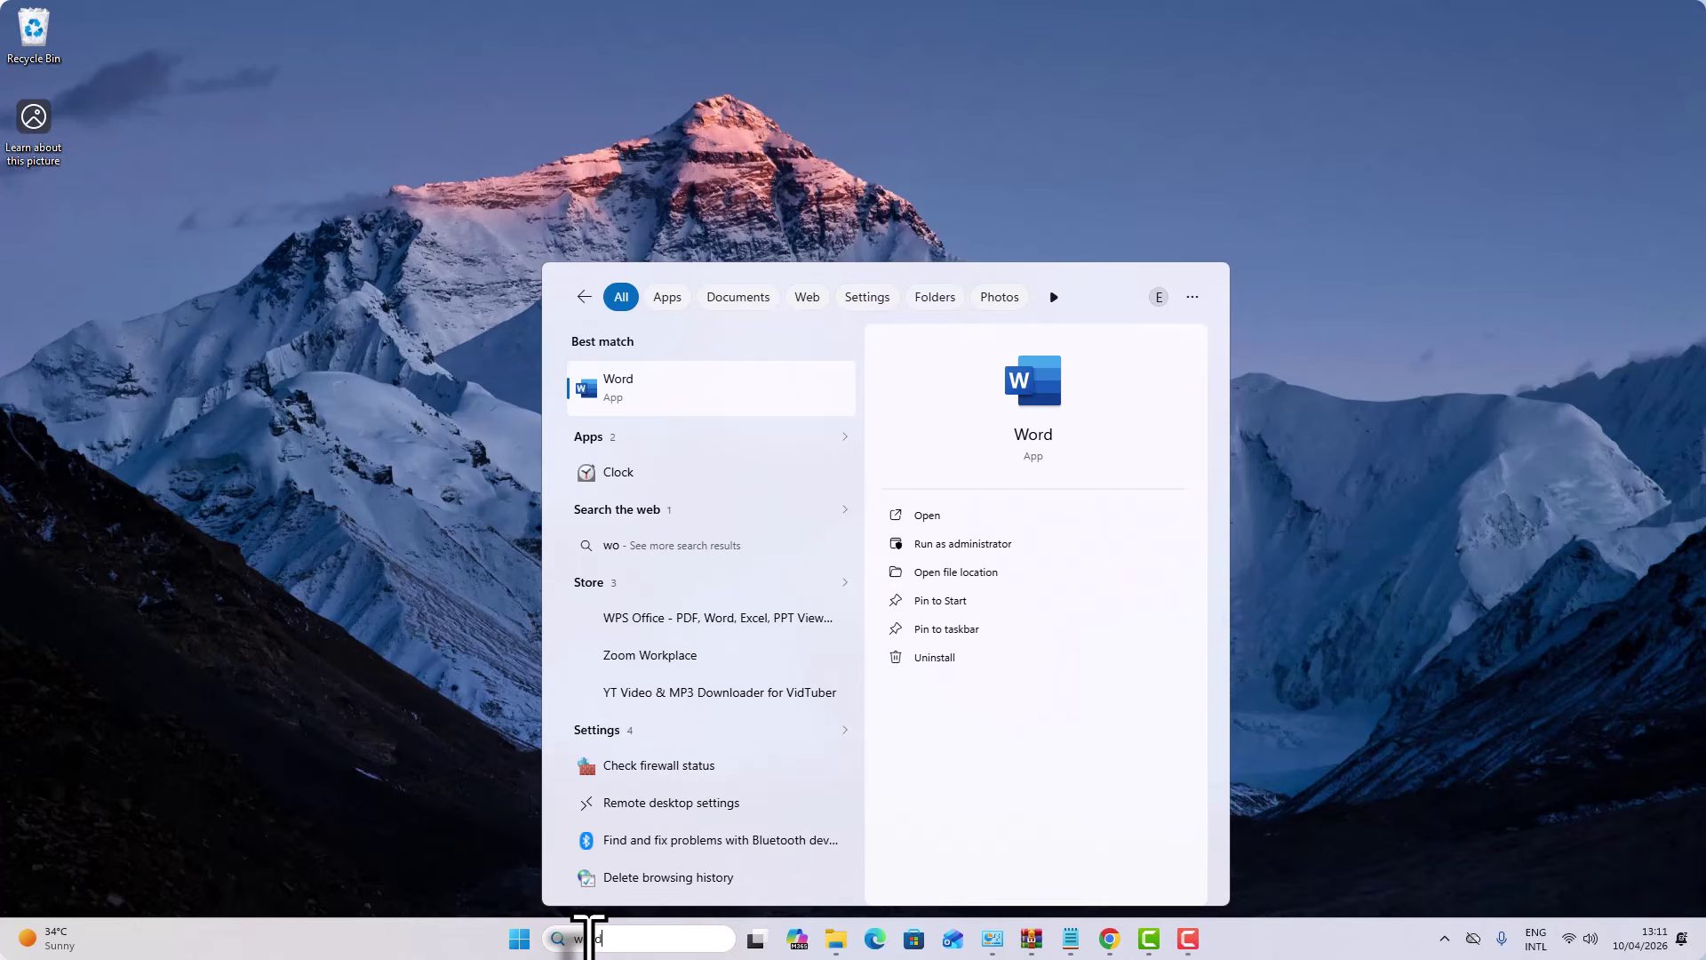
{"action": "left_click", "coordinate": [672, 411]}
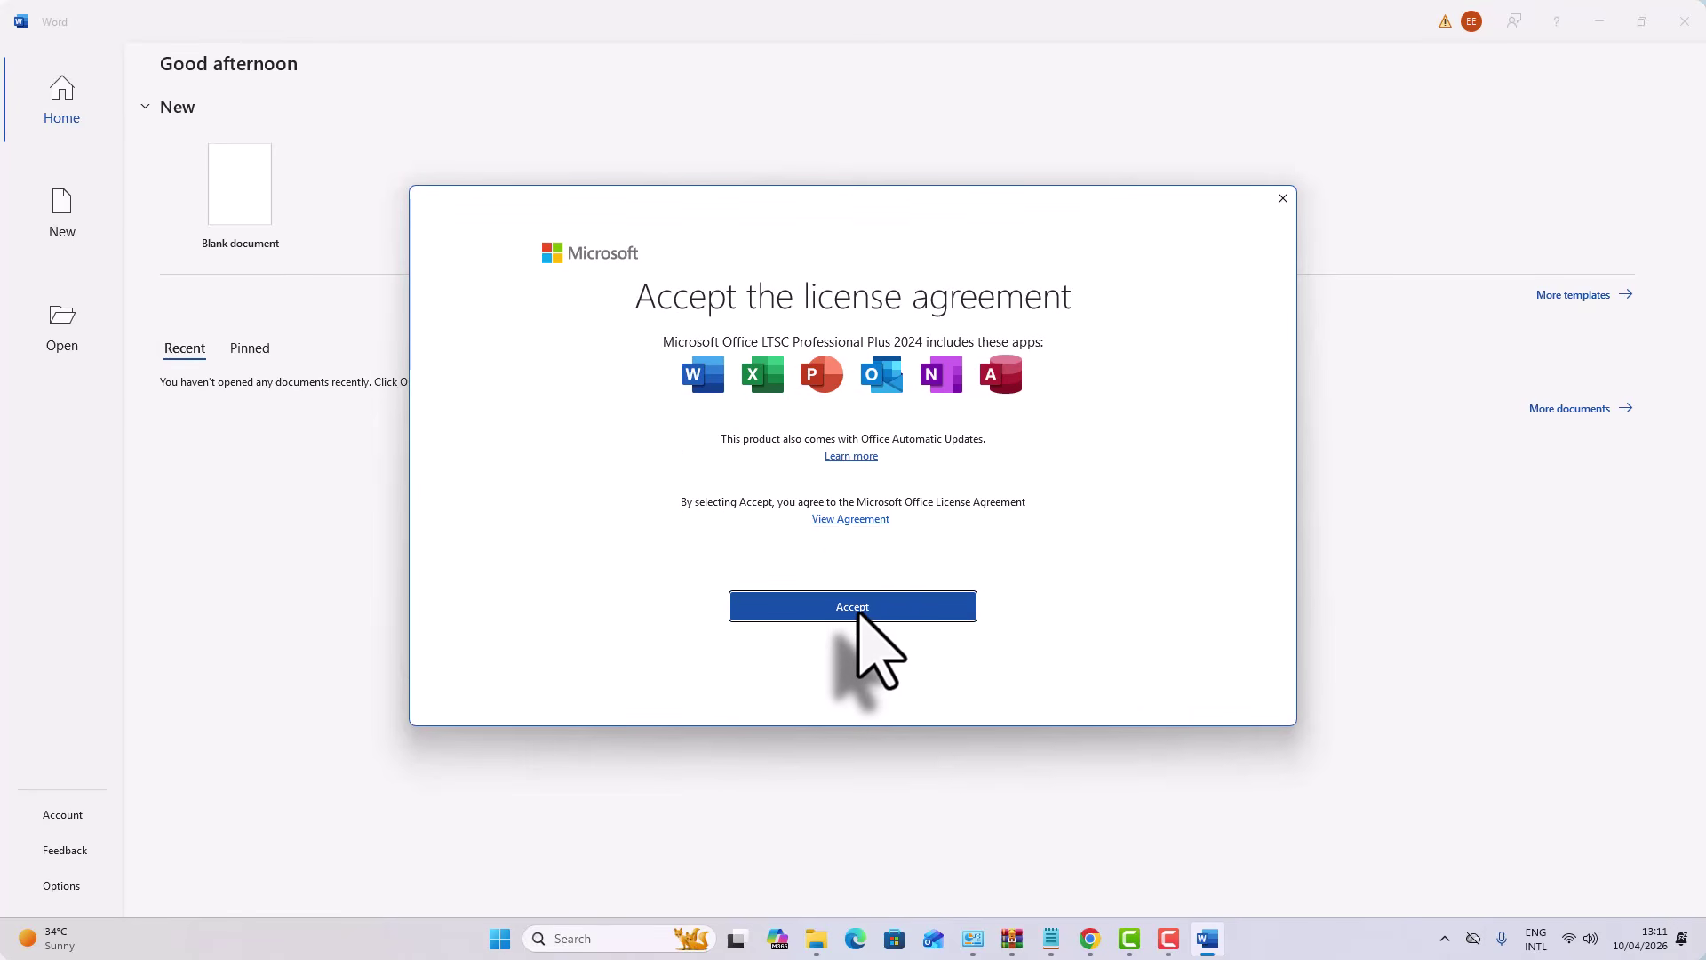
Step: Accept the Microsoft Office license agreement and complete the privacy prompts without sending optional data
{"action": "left_click", "coordinate": [858, 609]}
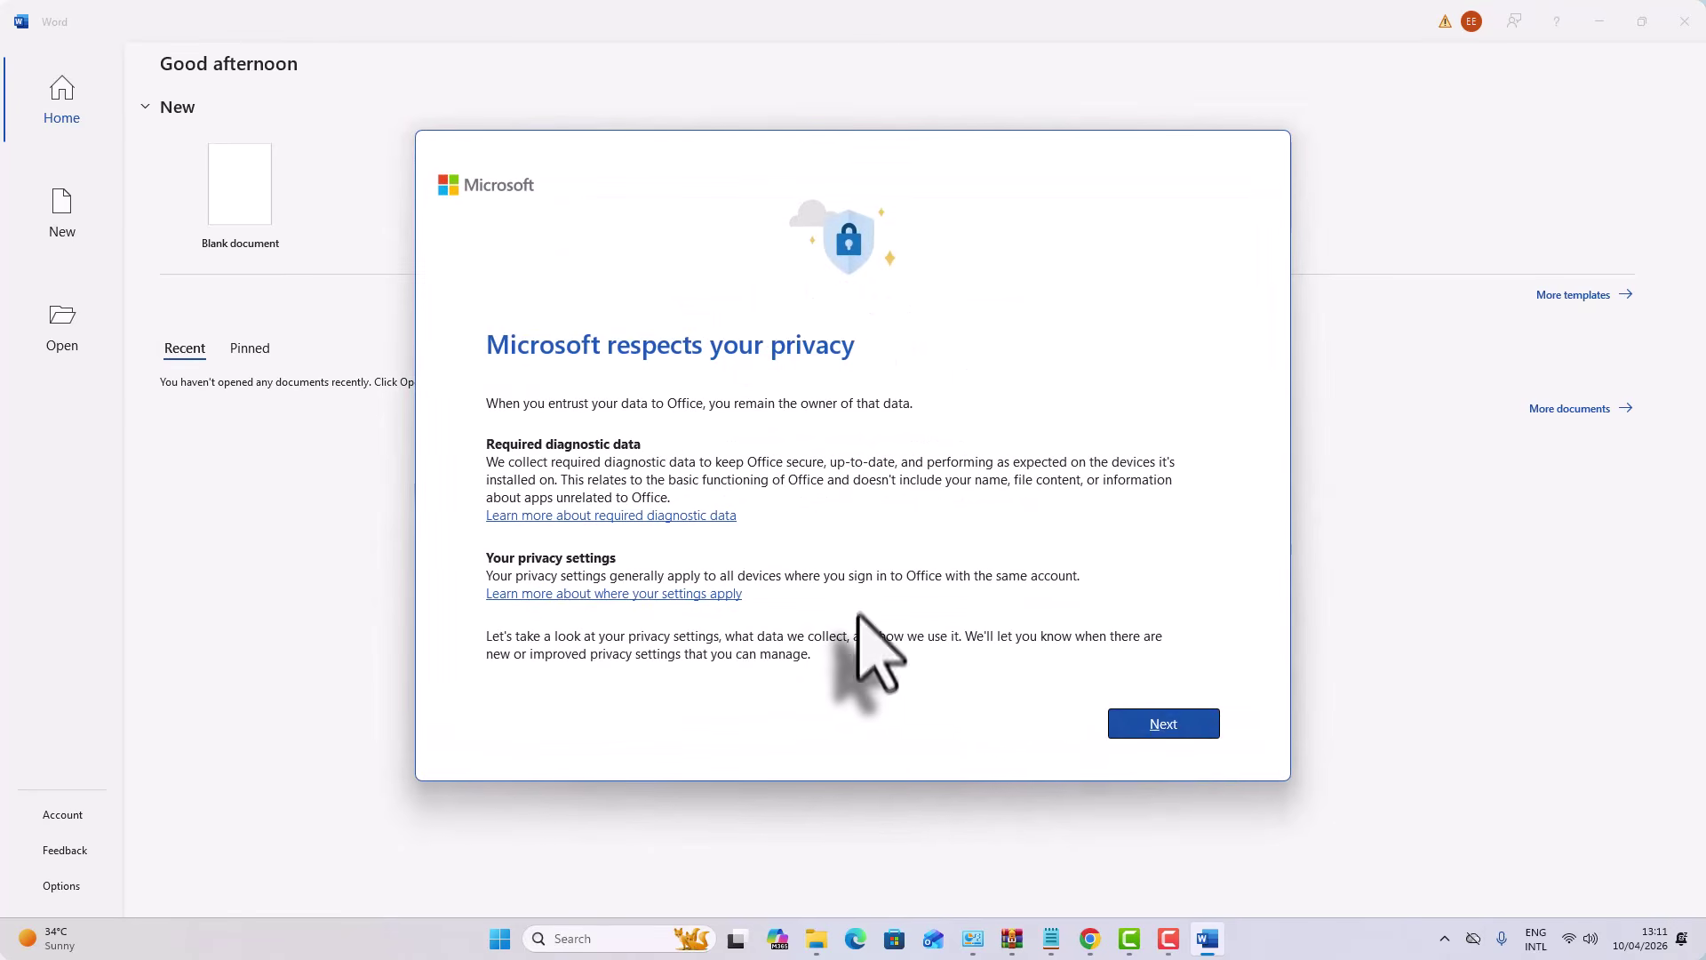
{"action": "left_click", "coordinate": [1205, 733]}
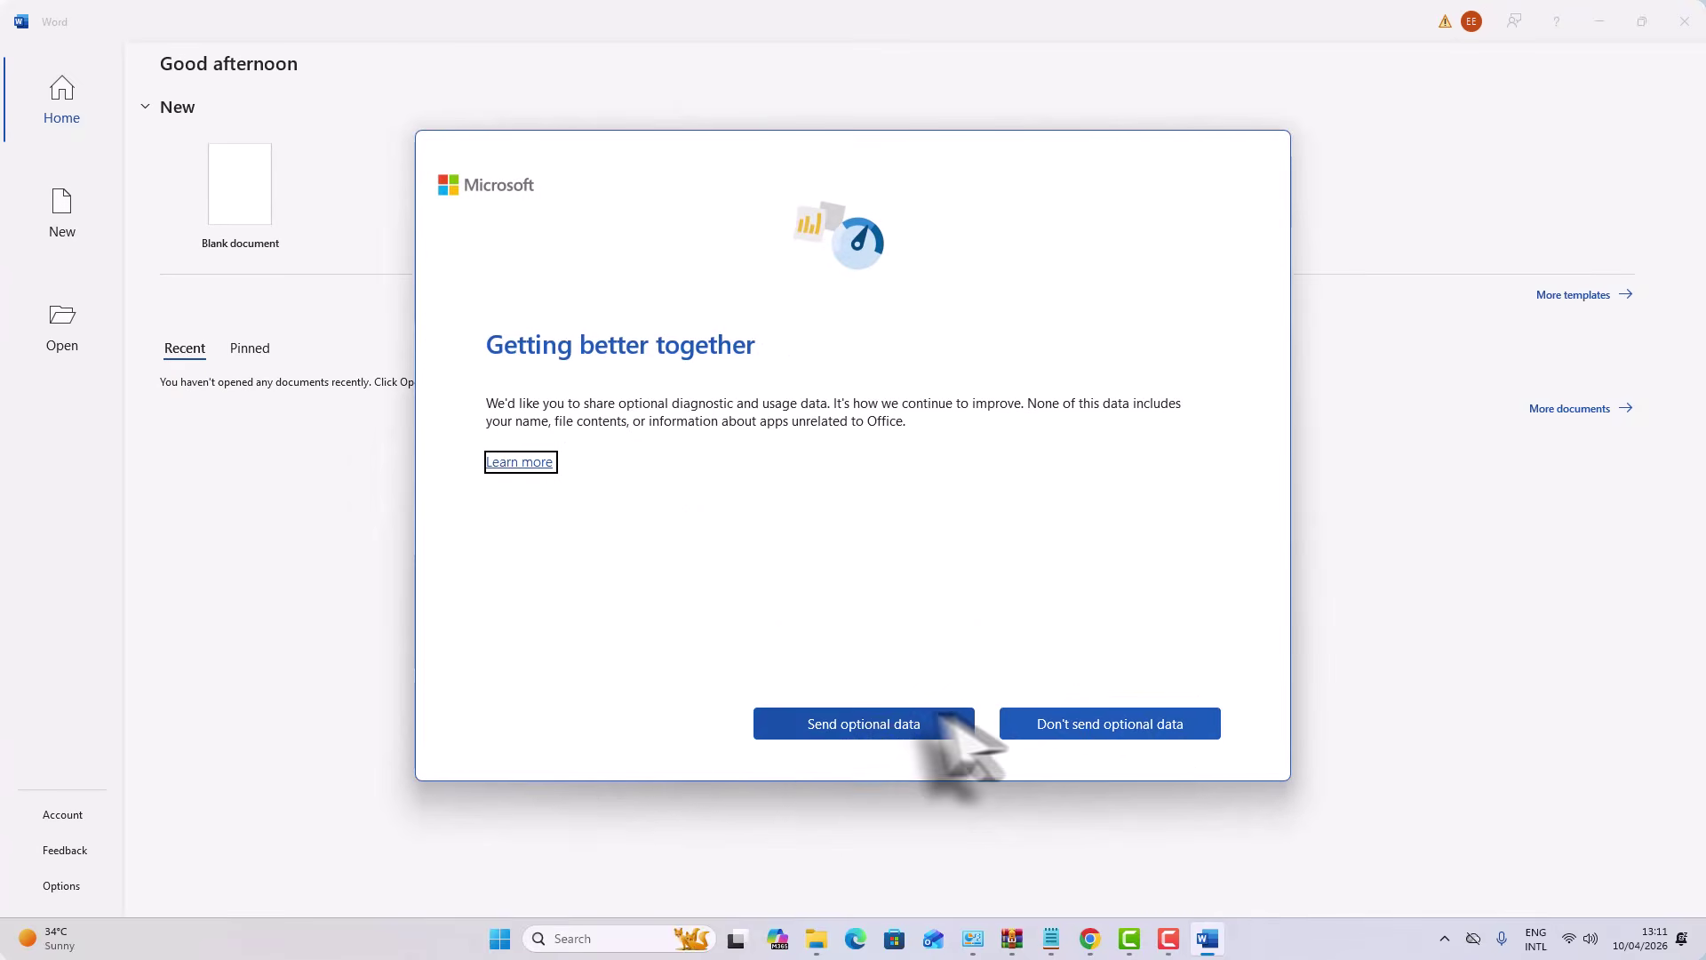
{"action": "left_click", "coordinate": [1067, 725]}
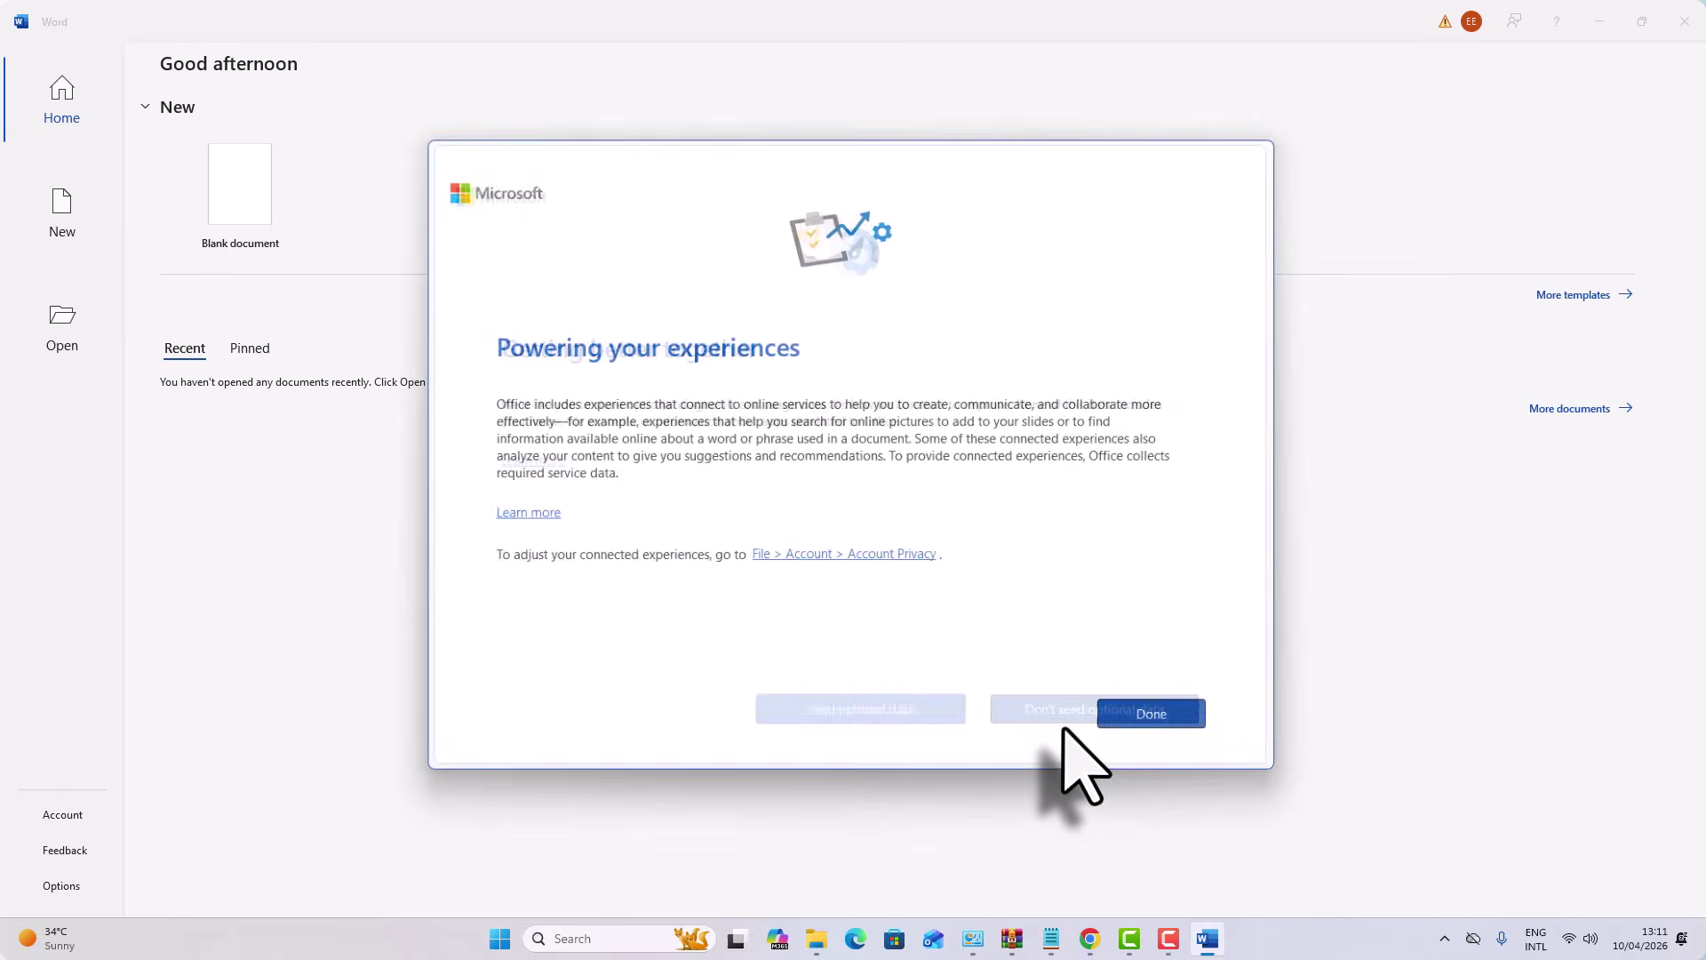
{"action": "left_click", "coordinate": [1165, 725]}
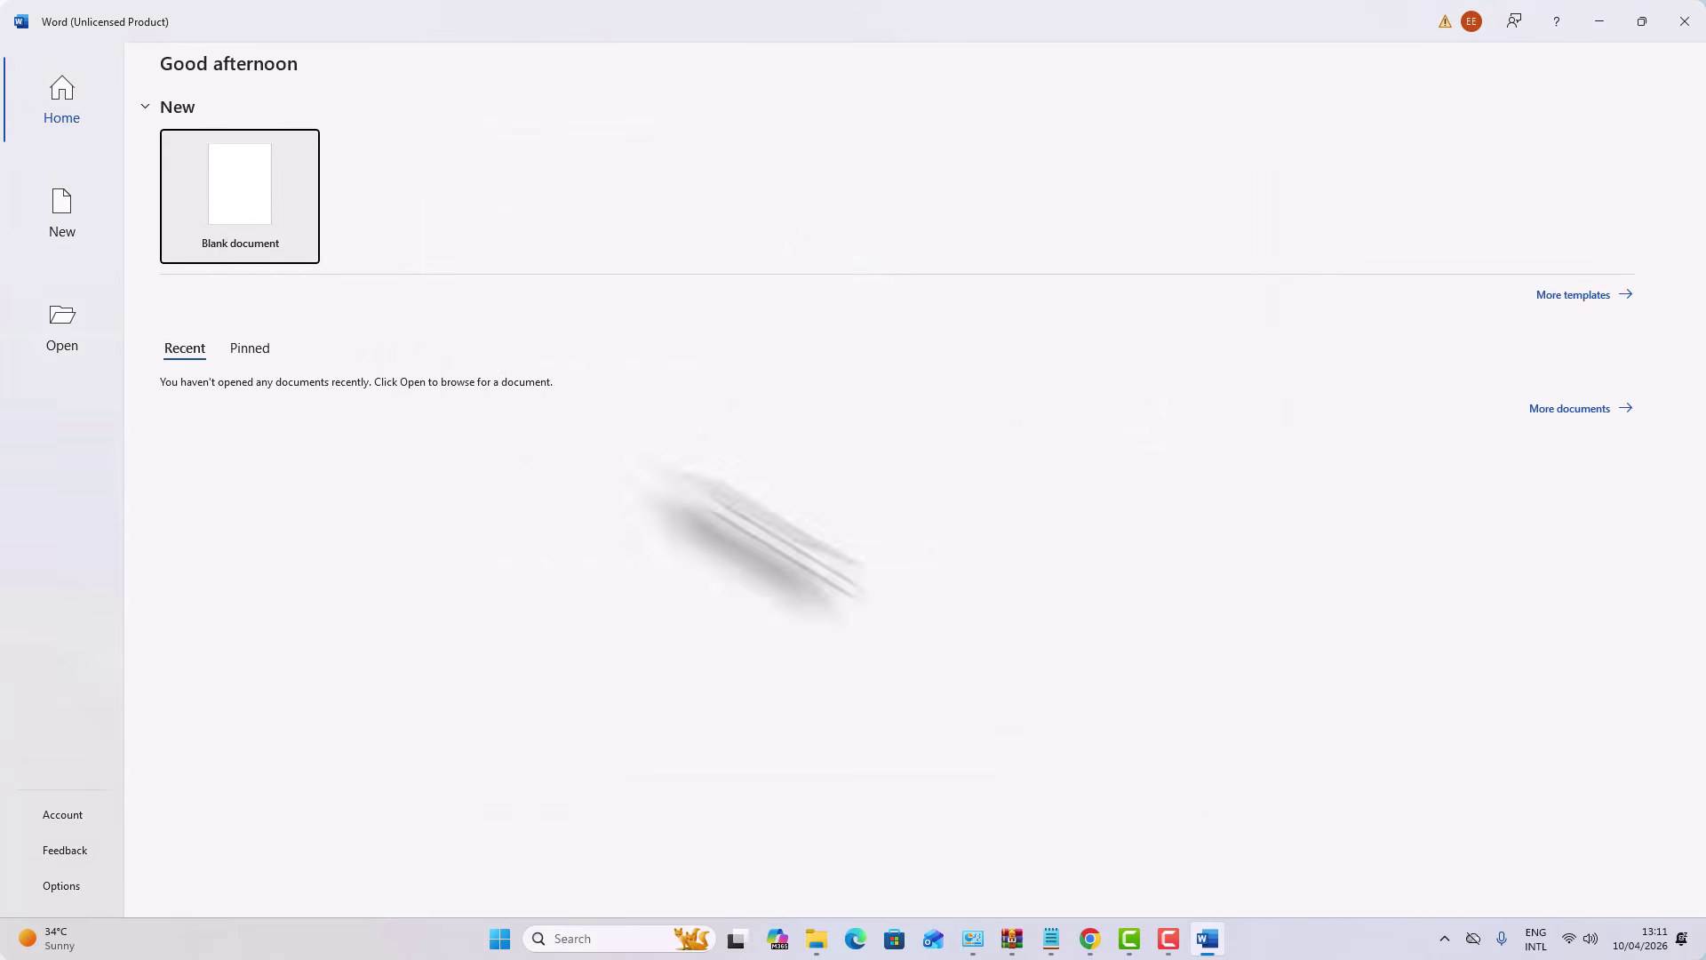